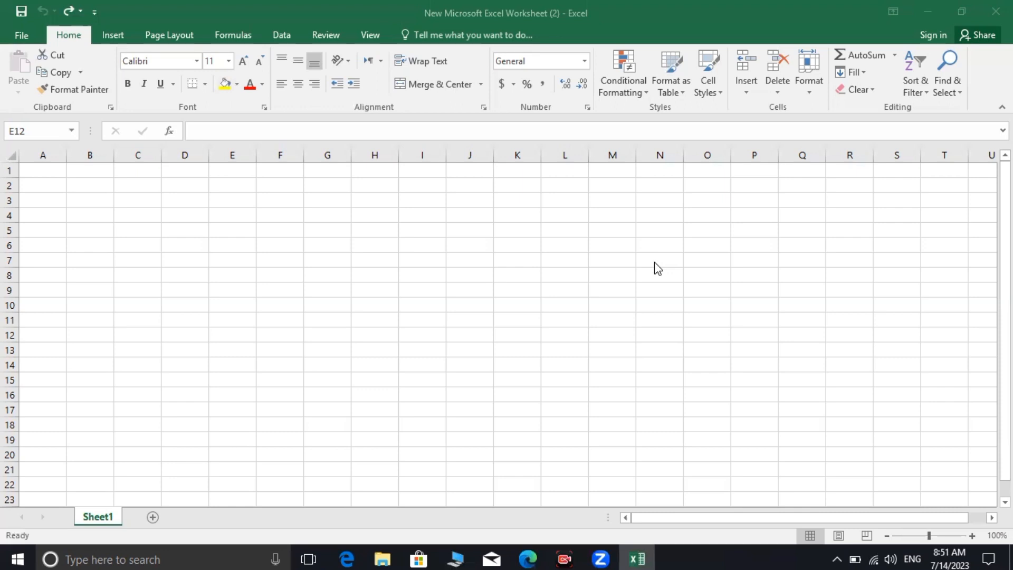
# - Enter the values 20, 500, 800, 700 and 600 down column A in cells A2 to A6
pyautogui.click(124, 191)
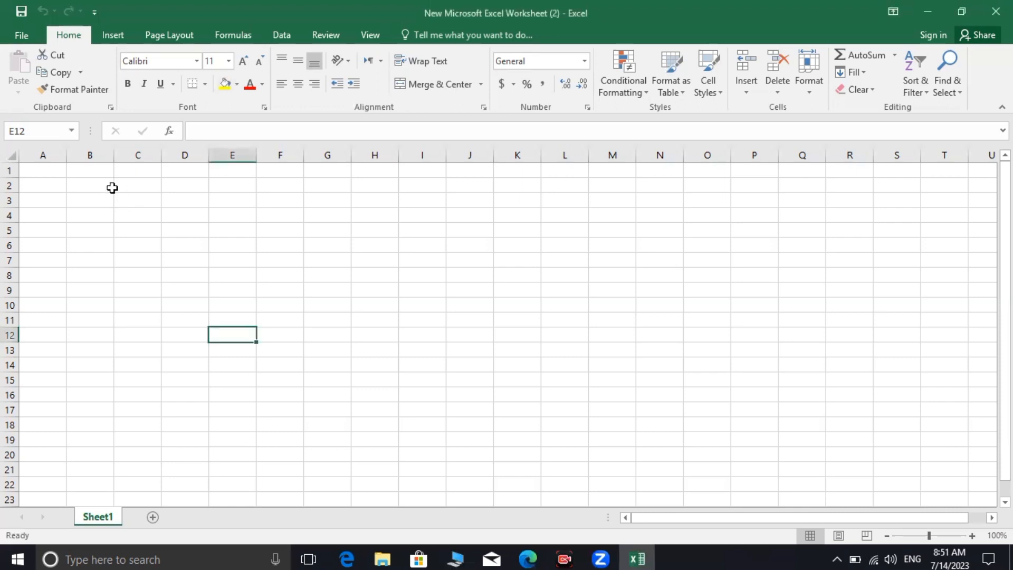
pyautogui.click(99, 188)
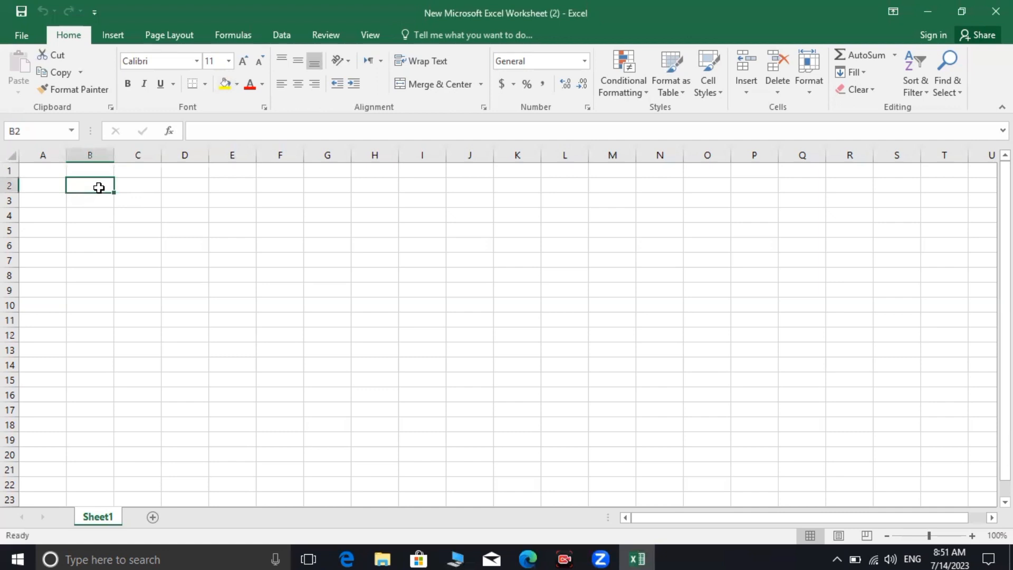
pyautogui.click(54, 188)
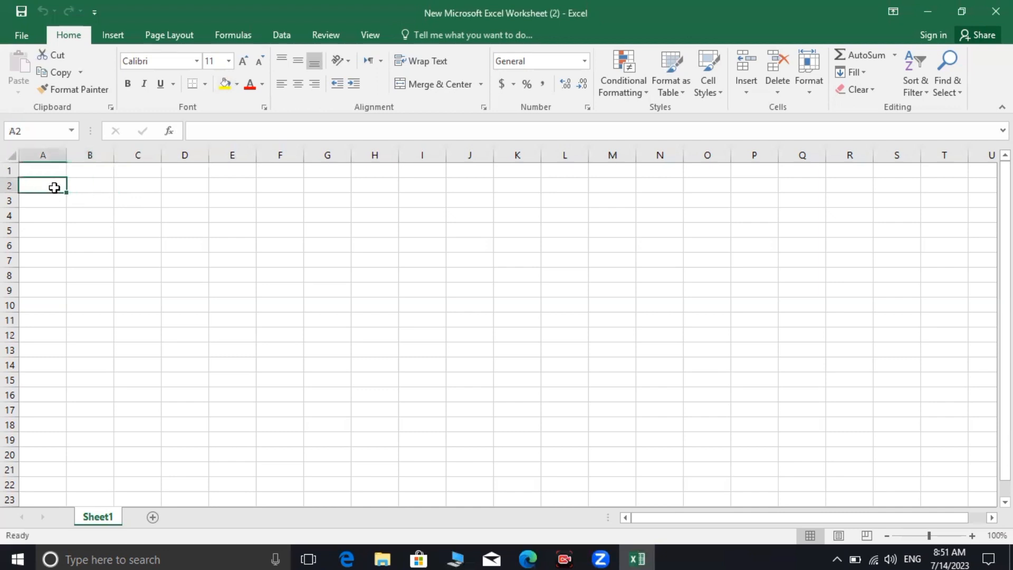
pyautogui.write('20')
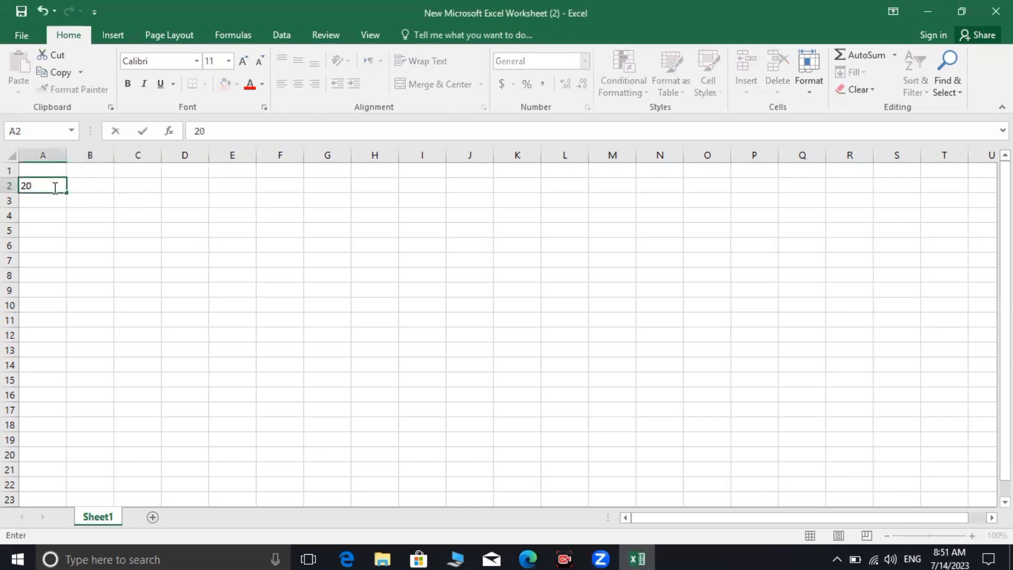
pyautogui.press('Return')
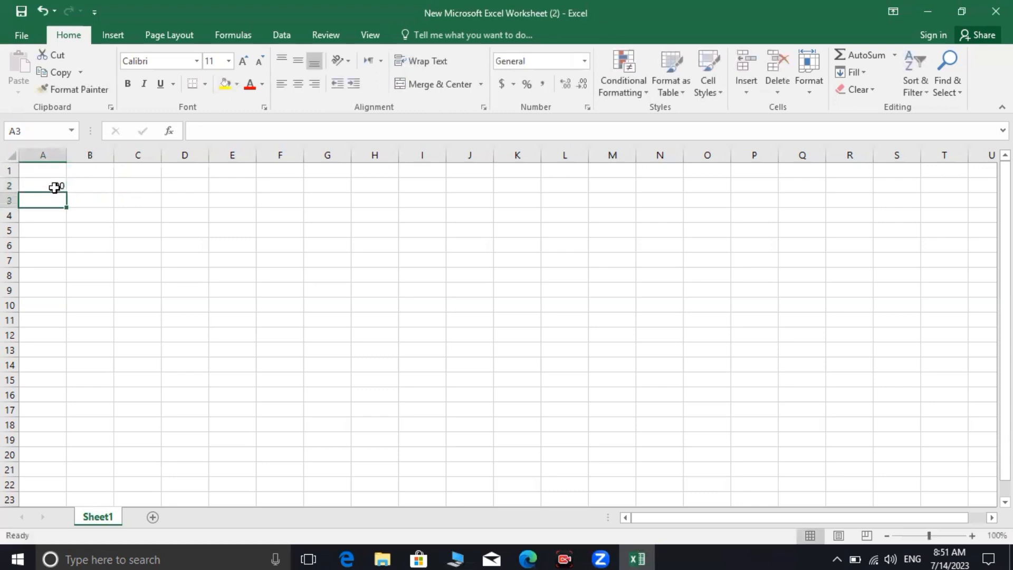
pyautogui.write('500')
pyautogui.press('Return')
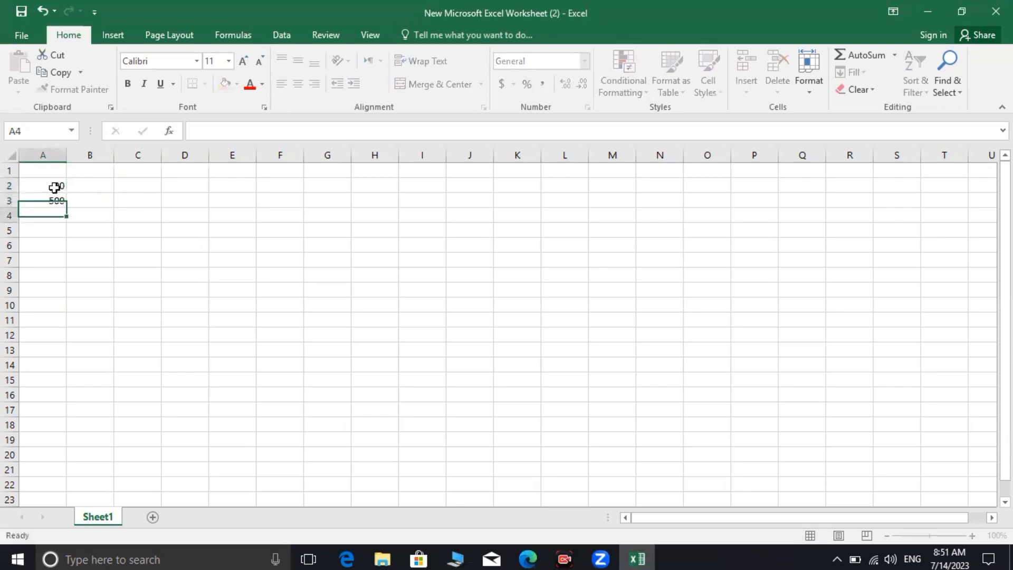
pyautogui.write('800')
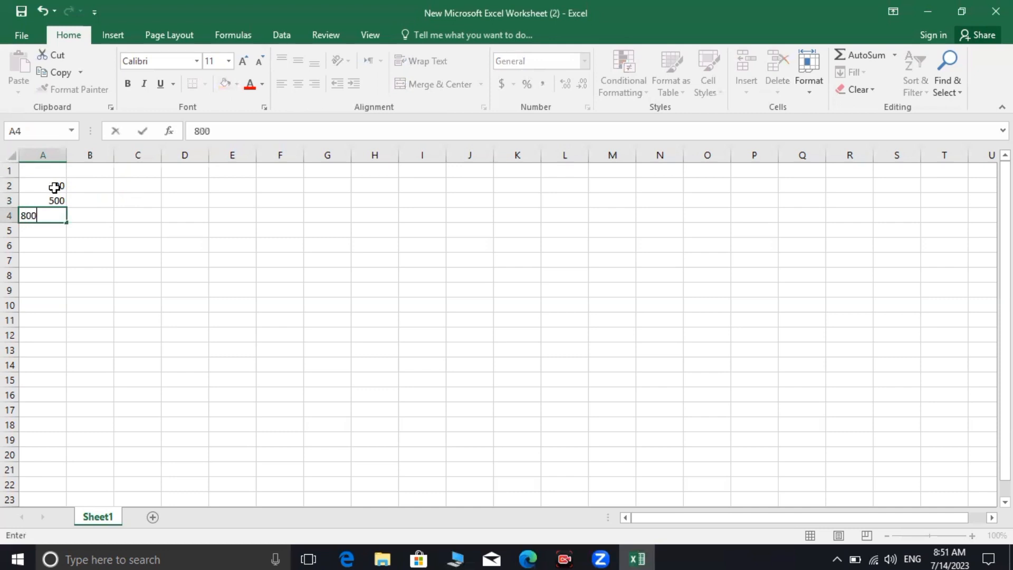
pyautogui.press('Return')
pyautogui.write('700')
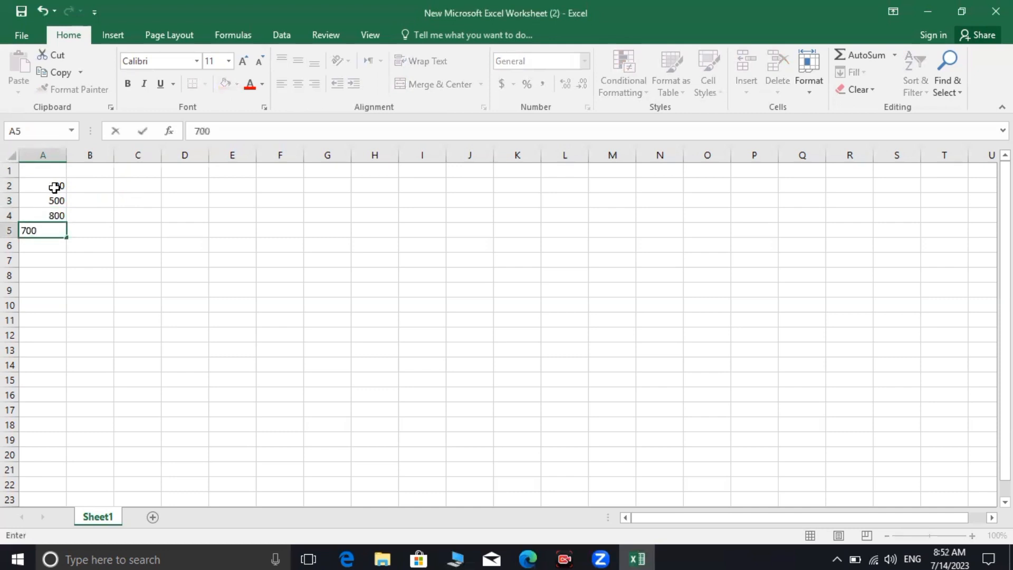
pyautogui.press('Return')
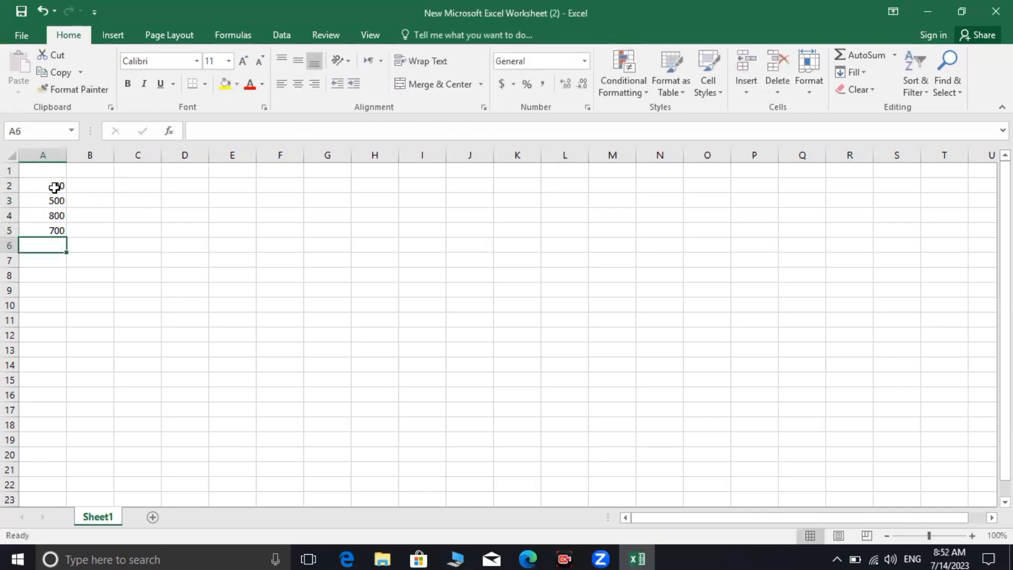
pyautogui.write('600')
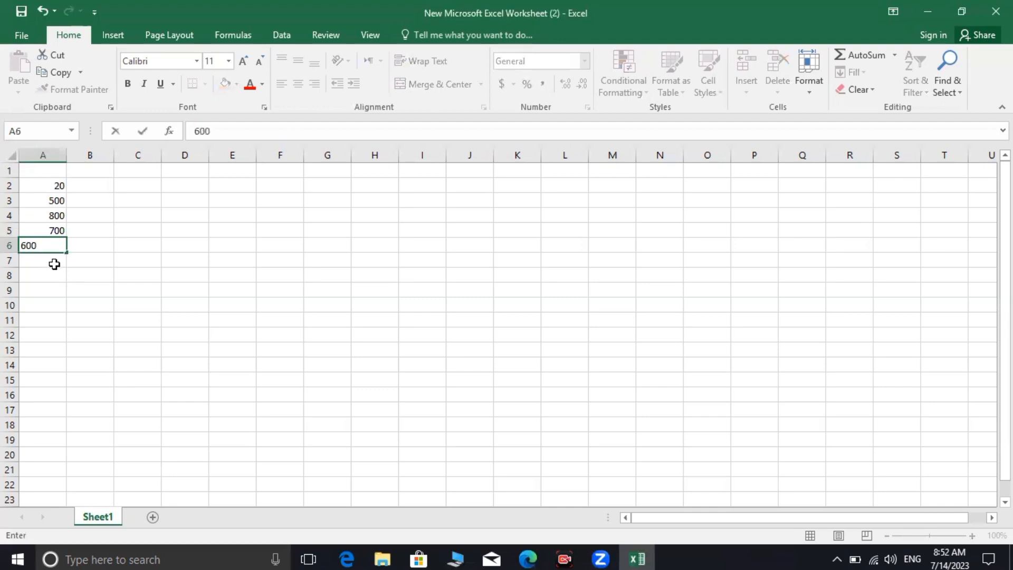
pyautogui.press('Return')
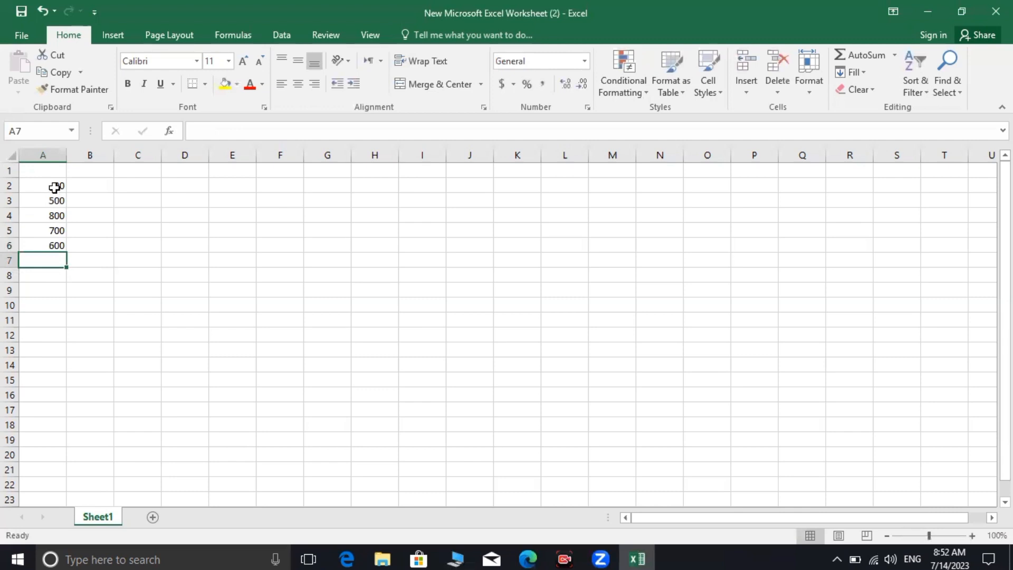
pyautogui.click(47, 154)
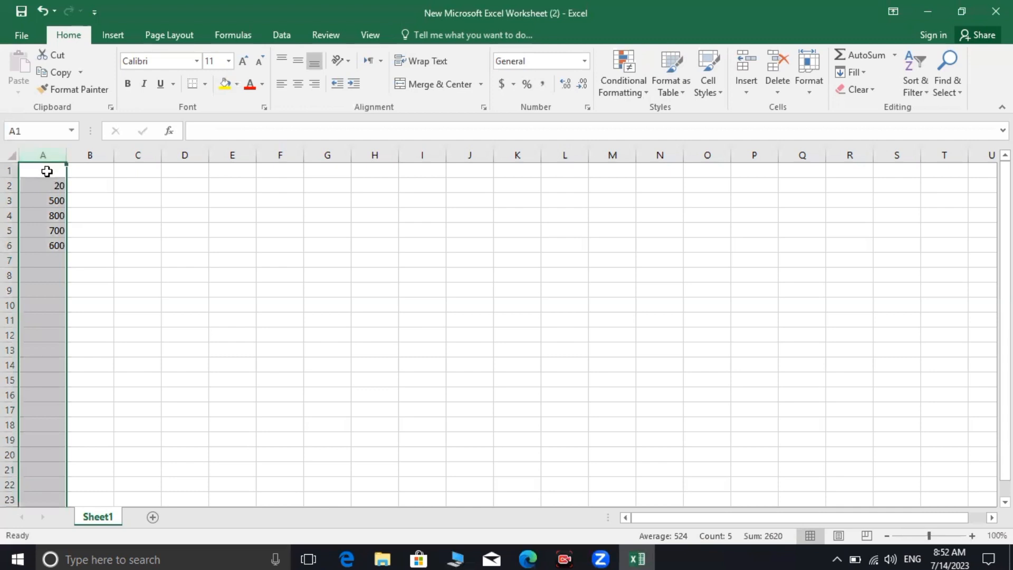
pyautogui.moveTo(77, 257); pyautogui.dragTo(73, 250)
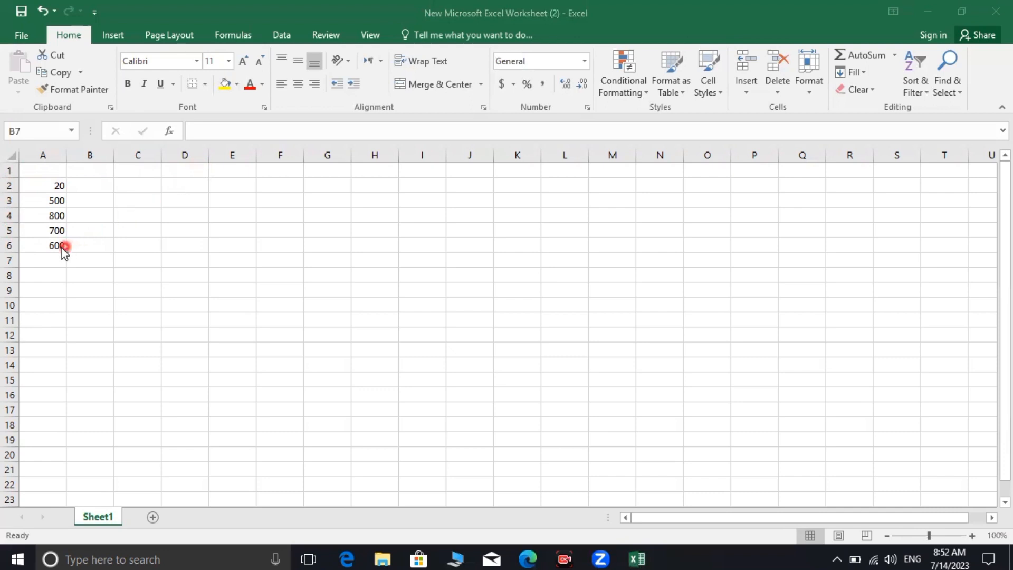
pyautogui.hotkey('shift', 'Up')
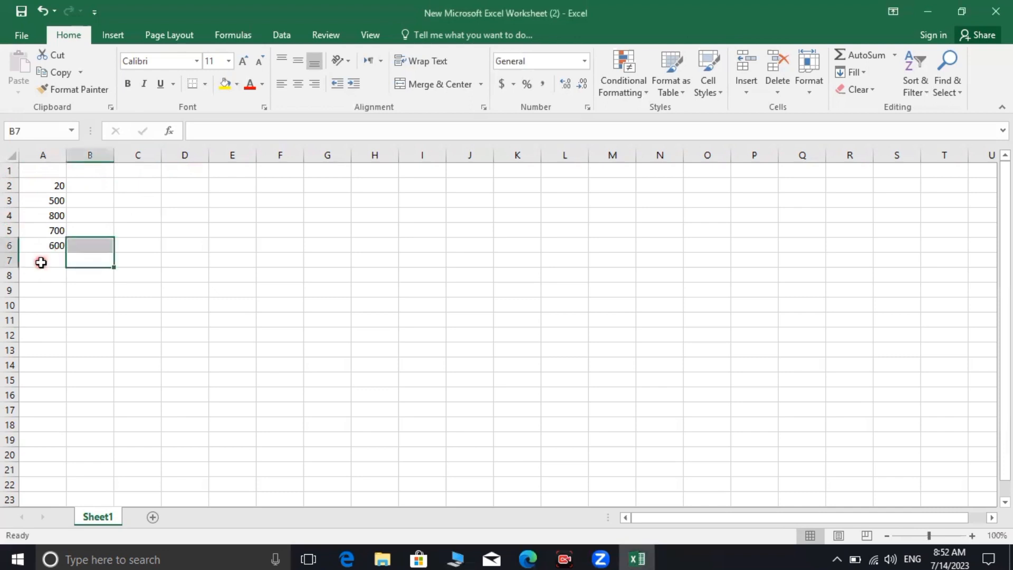
# - Total the five numbers in A2:A6 with a SUM formula in cell A7
pyautogui.click(41, 262)
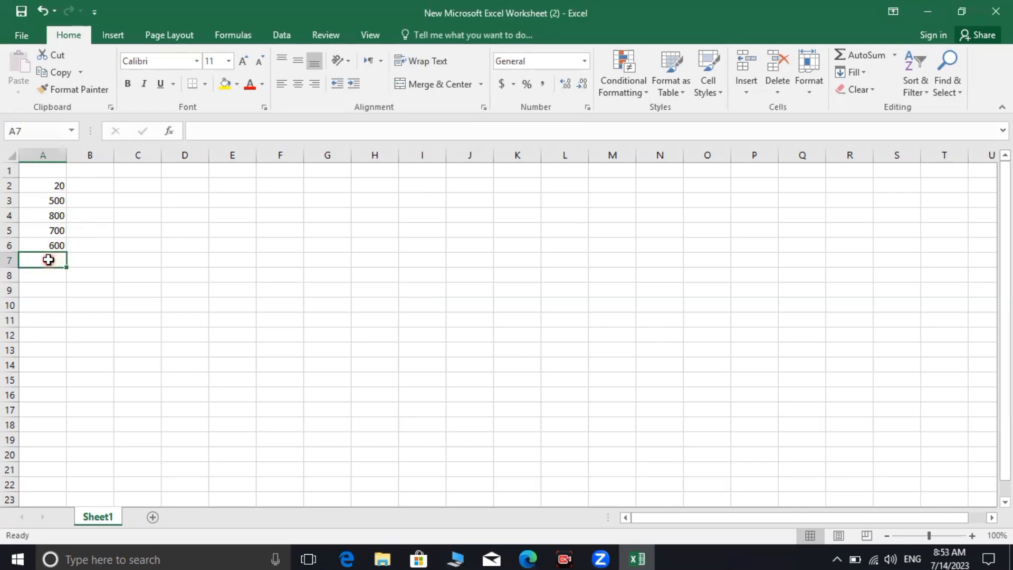
pyautogui.write('=')
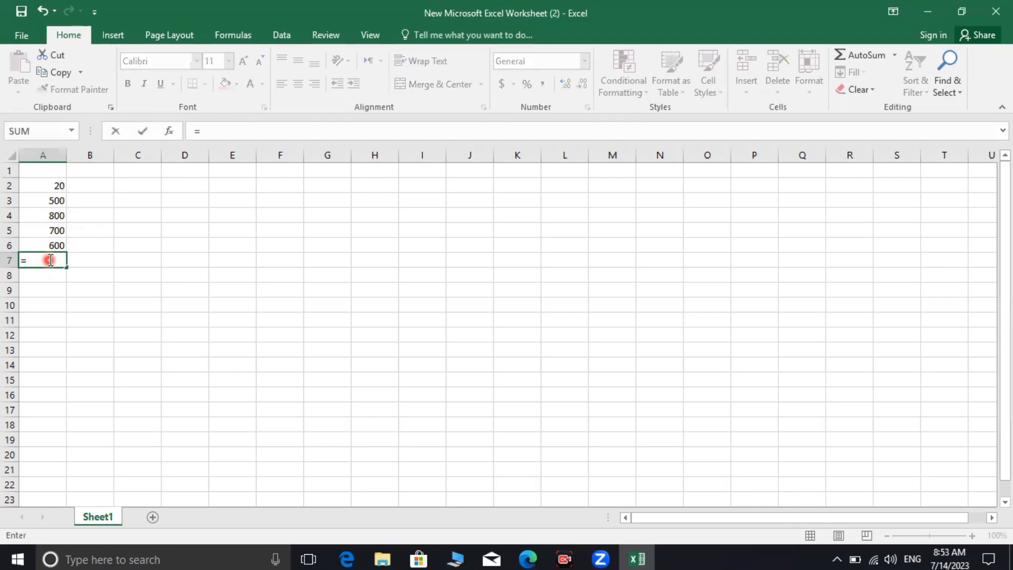
pyautogui.write('sum')
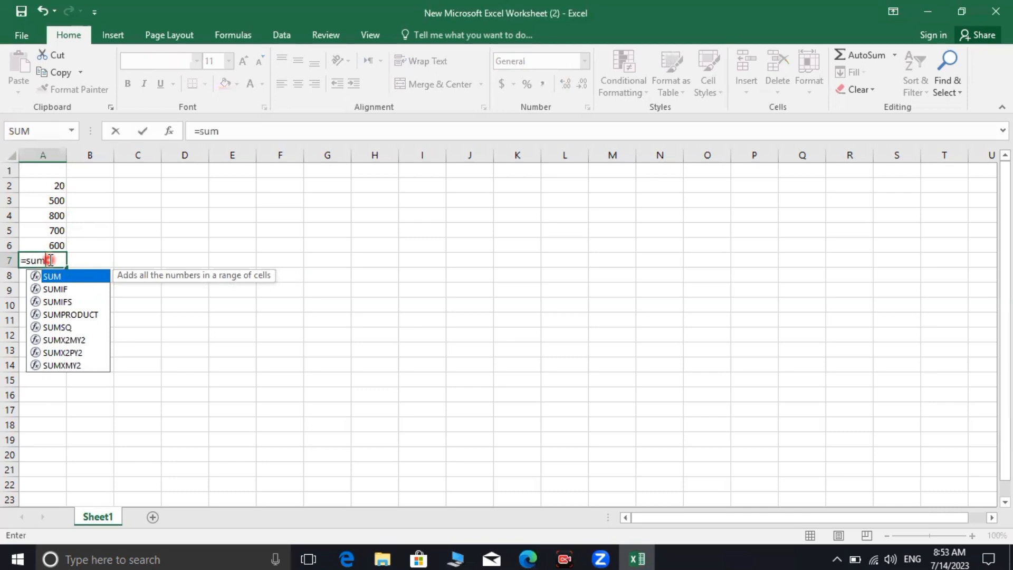
pyautogui.write('(')
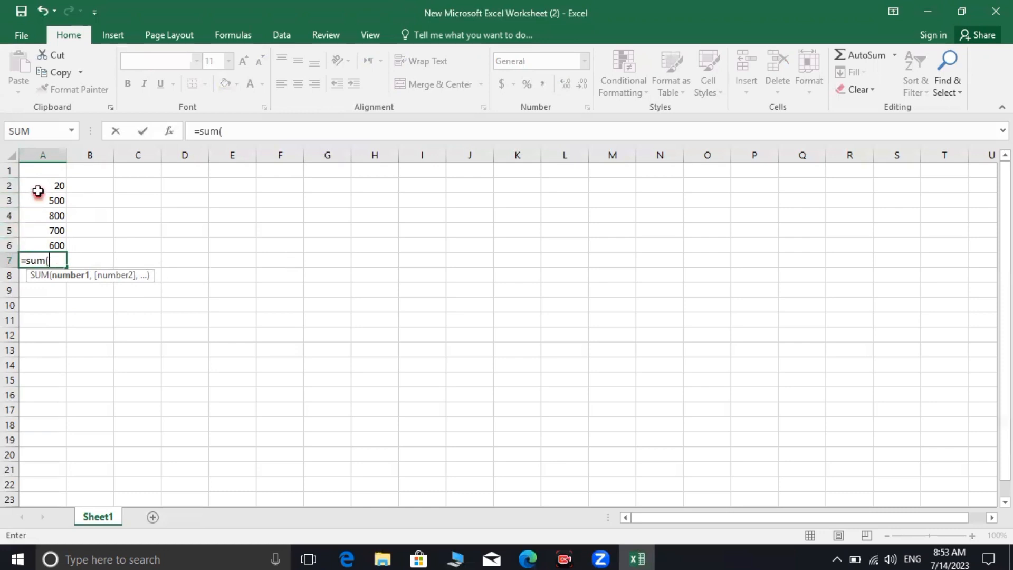
pyautogui.moveTo(38, 191); pyautogui.dragTo(36, 241)
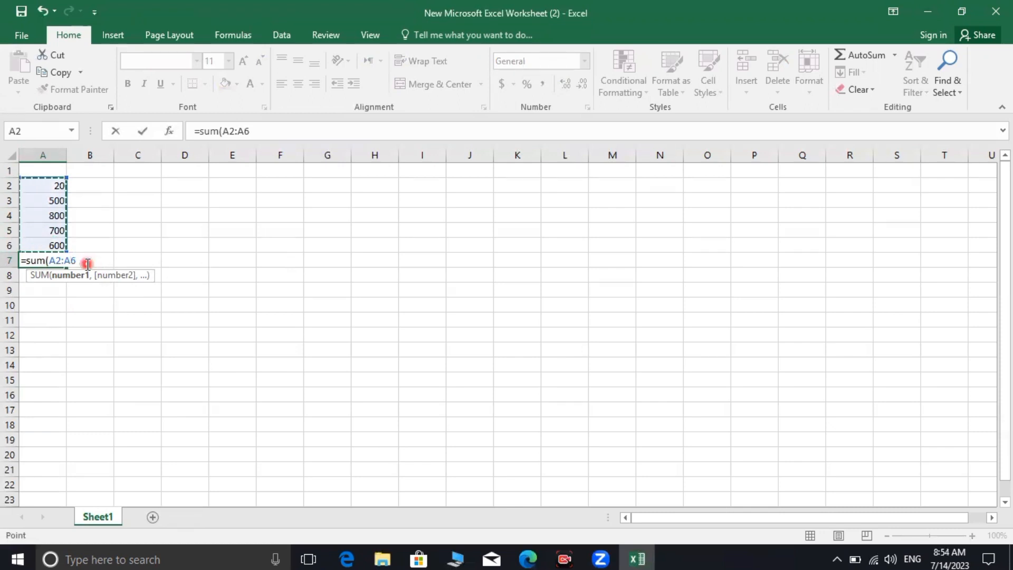
pyautogui.write(')')
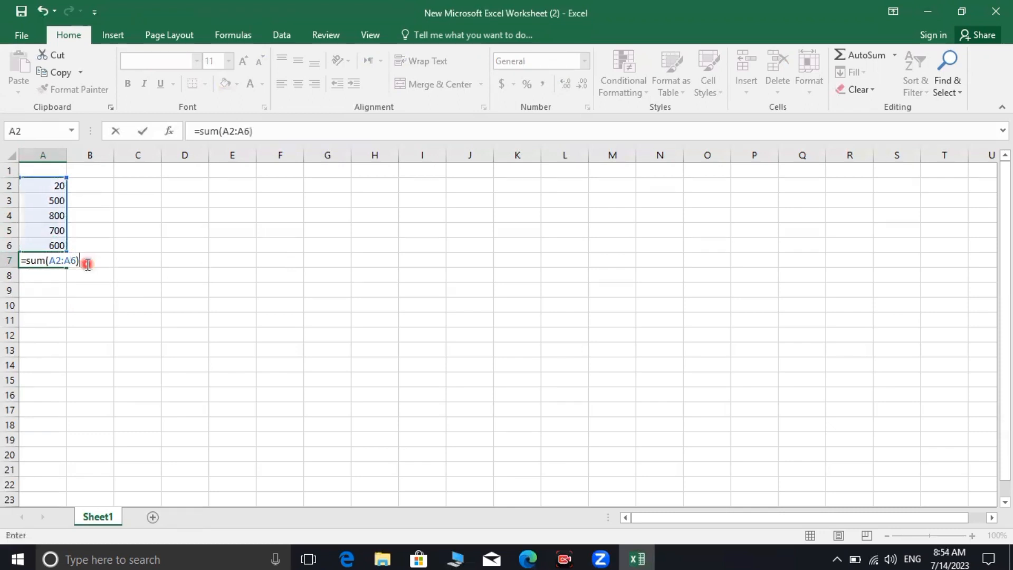
pyautogui.press('Return')
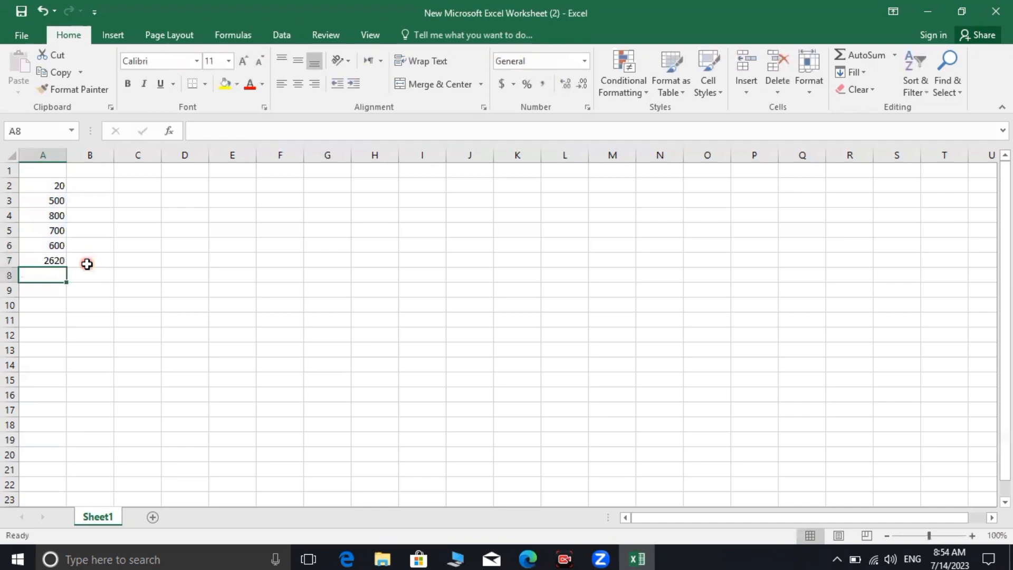
pyautogui.click(40, 261)
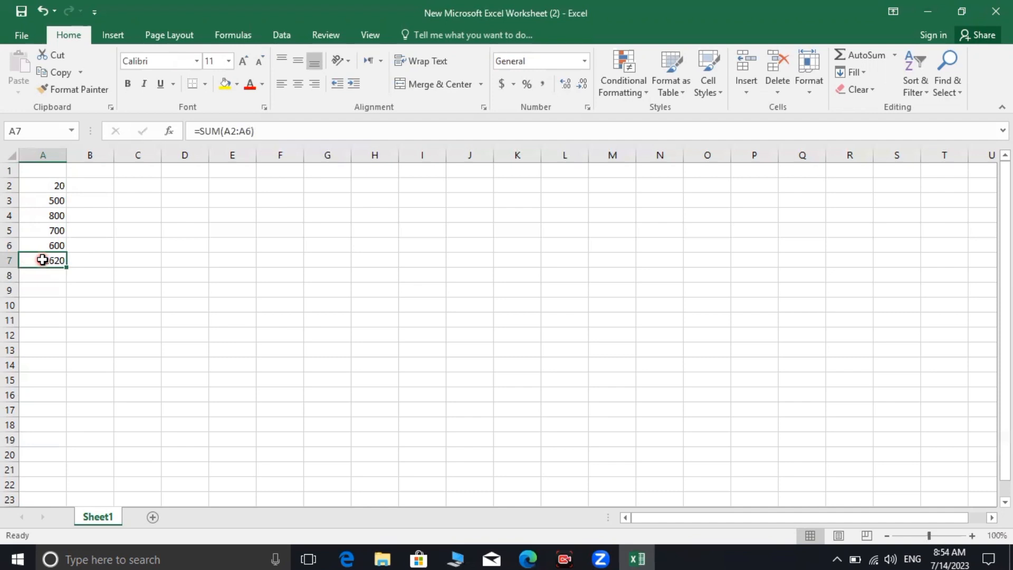
# - Add a SUM formula in cell F3 that totals the range A2:A7
pyautogui.click(152, 231)
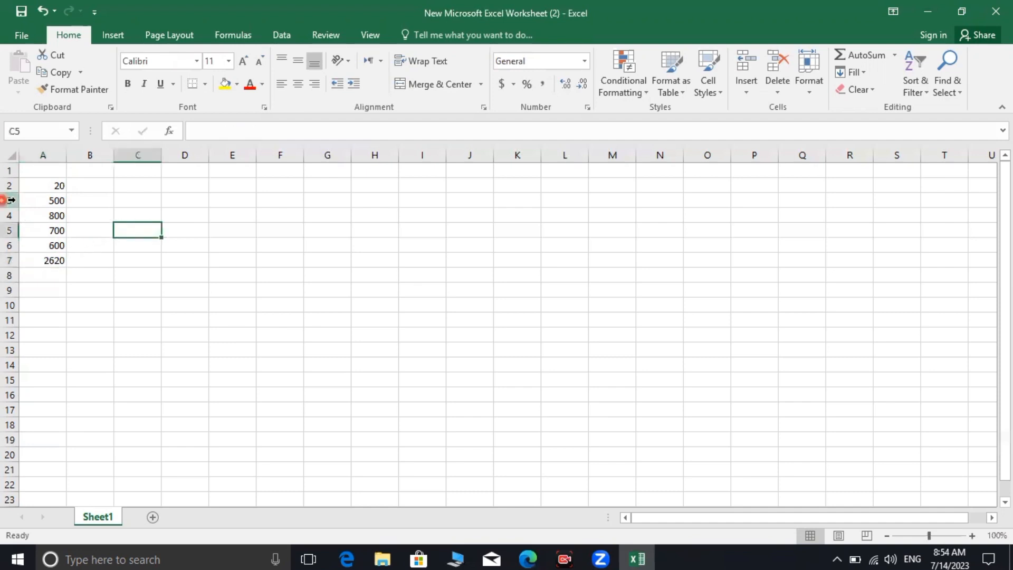
pyautogui.click(296, 216)
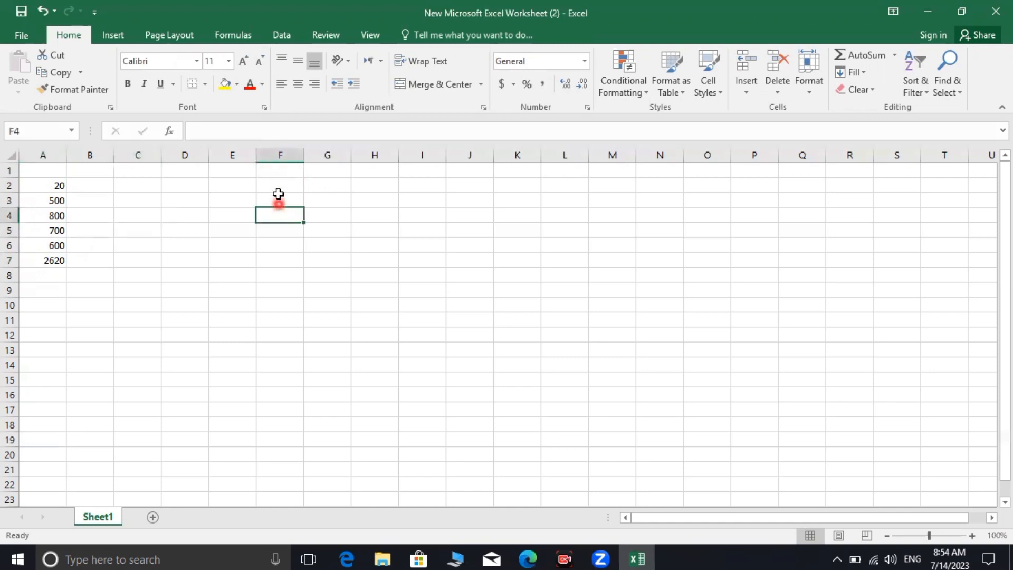
pyautogui.click(278, 200)
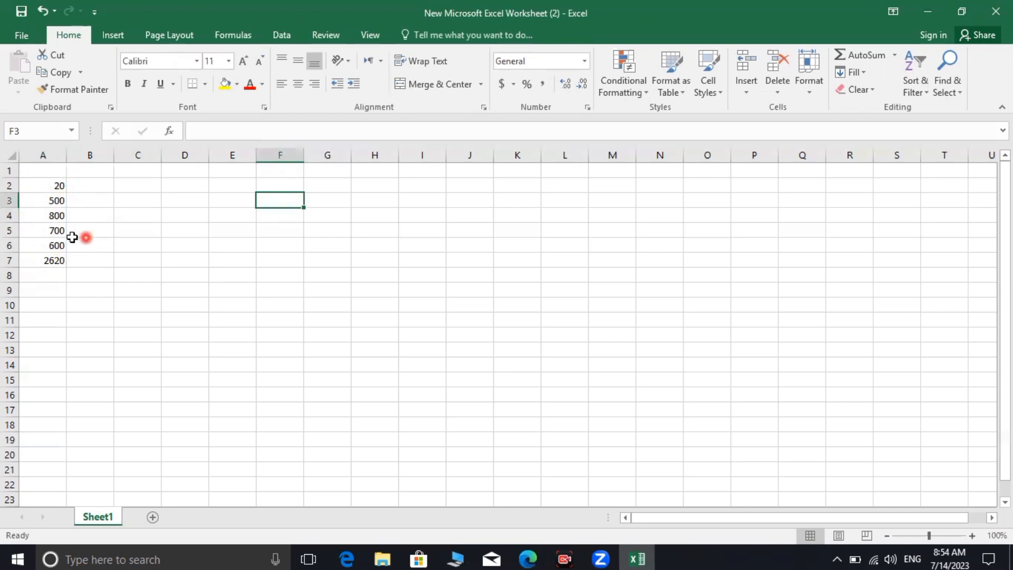
pyautogui.write('=')
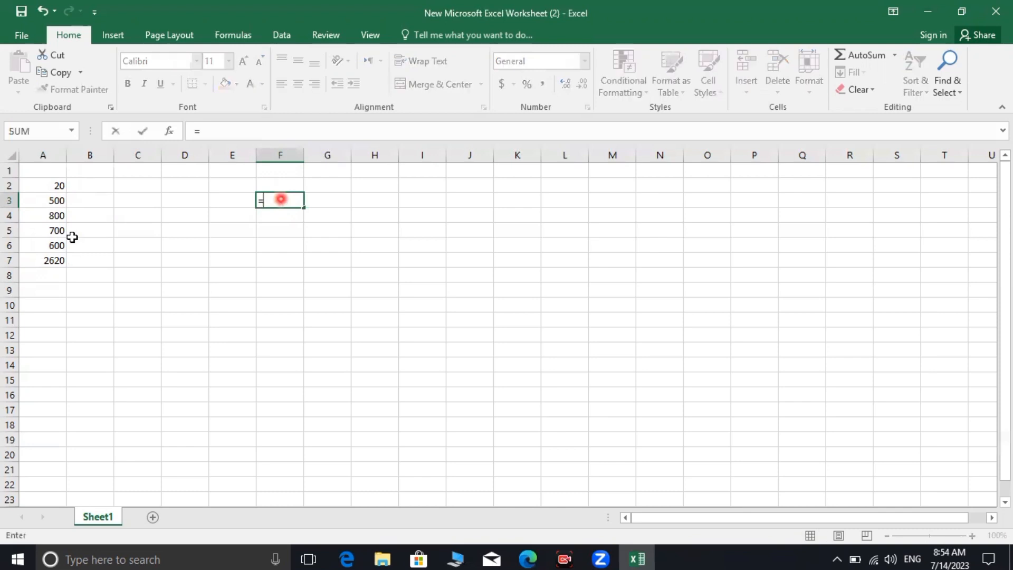
pyautogui.write('su')
pyautogui.write('m')
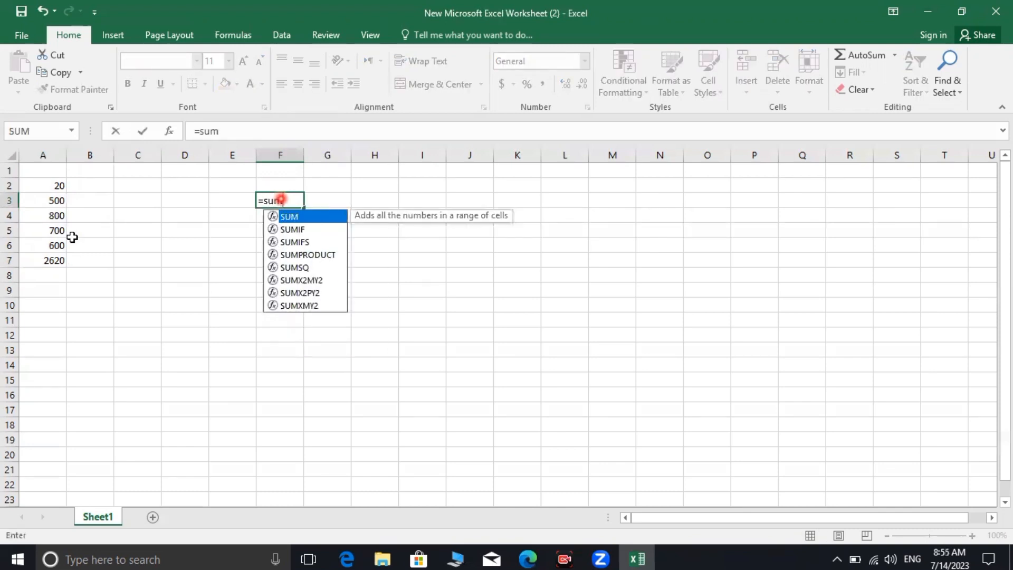
pyautogui.write('(')
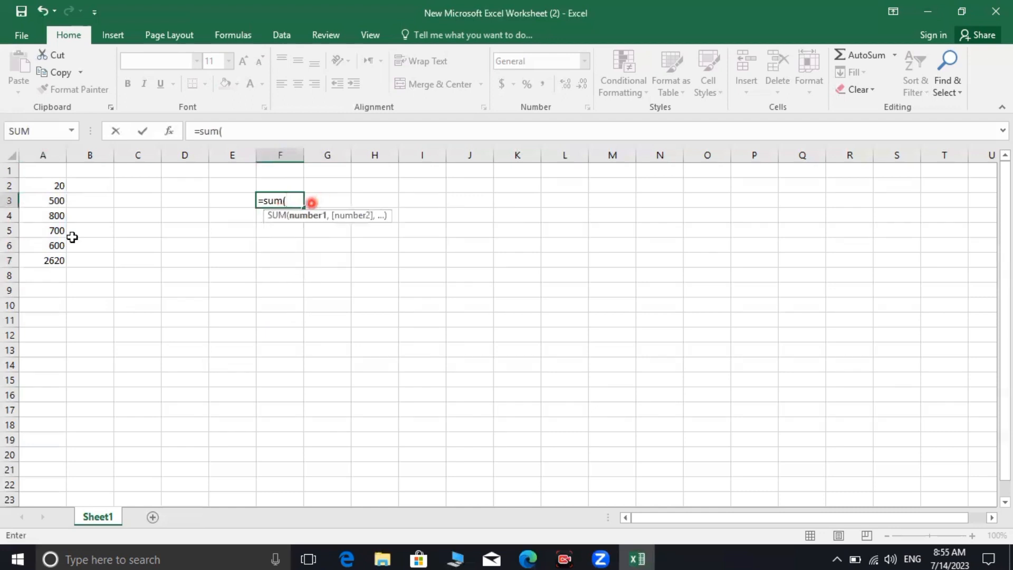
pyautogui.moveTo(61, 187); pyautogui.dragTo(58, 257)
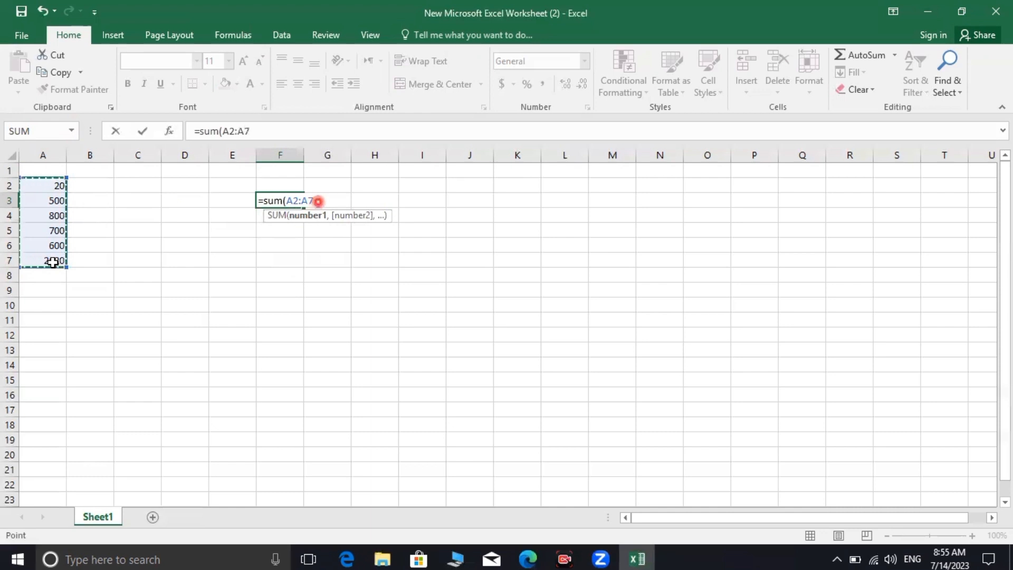
pyautogui.write(')')
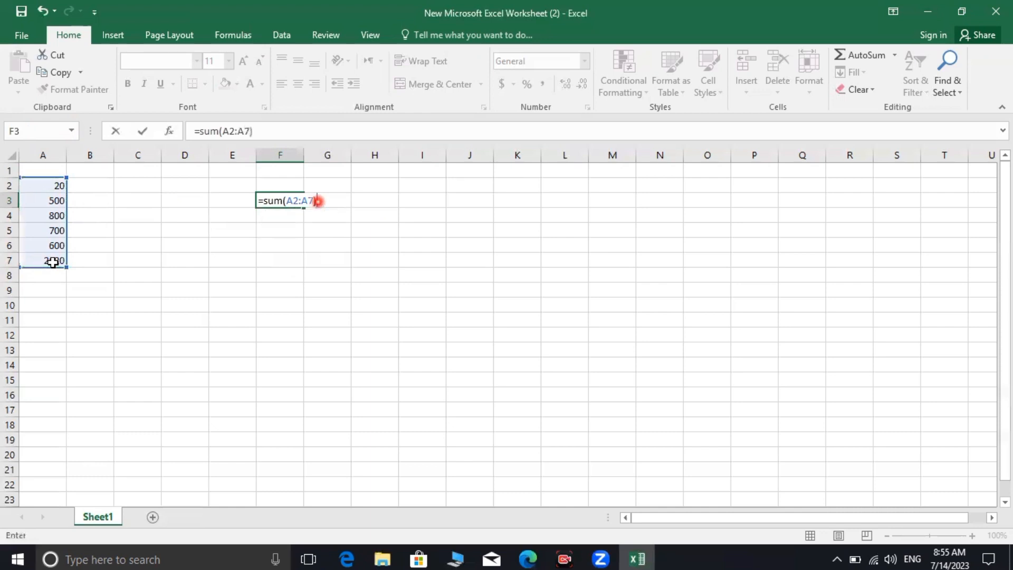
pyautogui.press('Return')
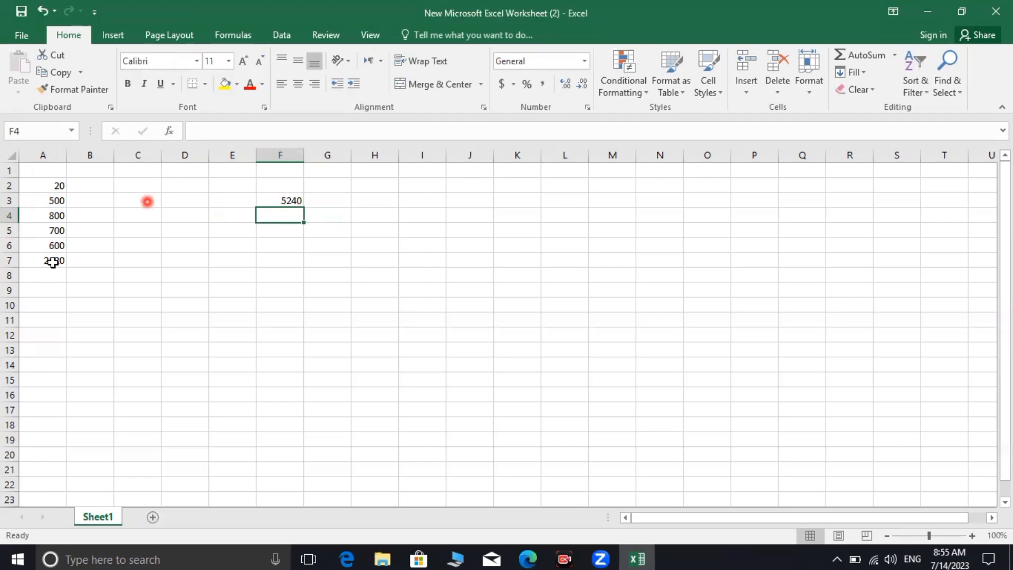
# - Enter 2 in cell C3 and 7 in cell C4
pyautogui.click(144, 201)
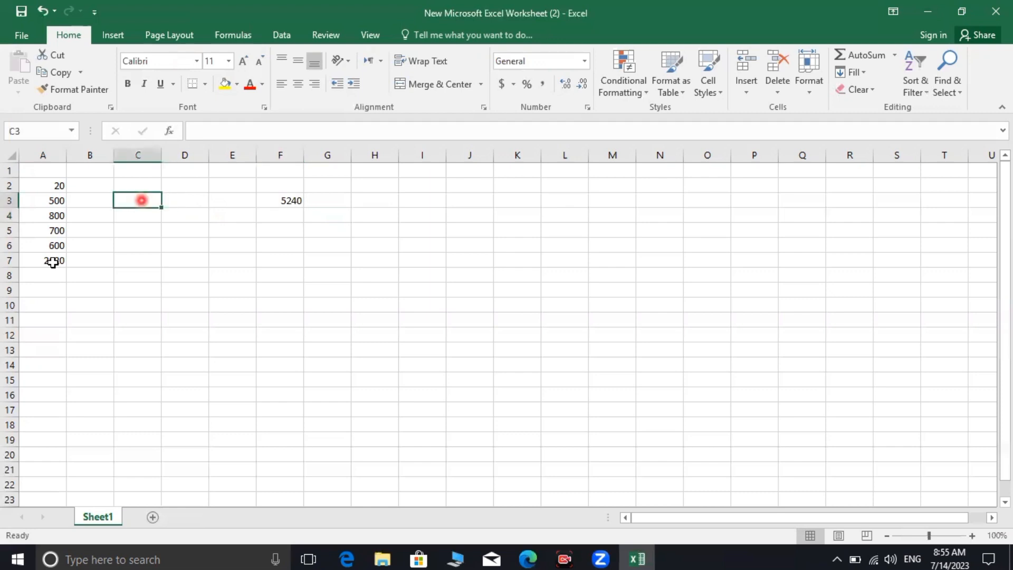
pyautogui.write('2')
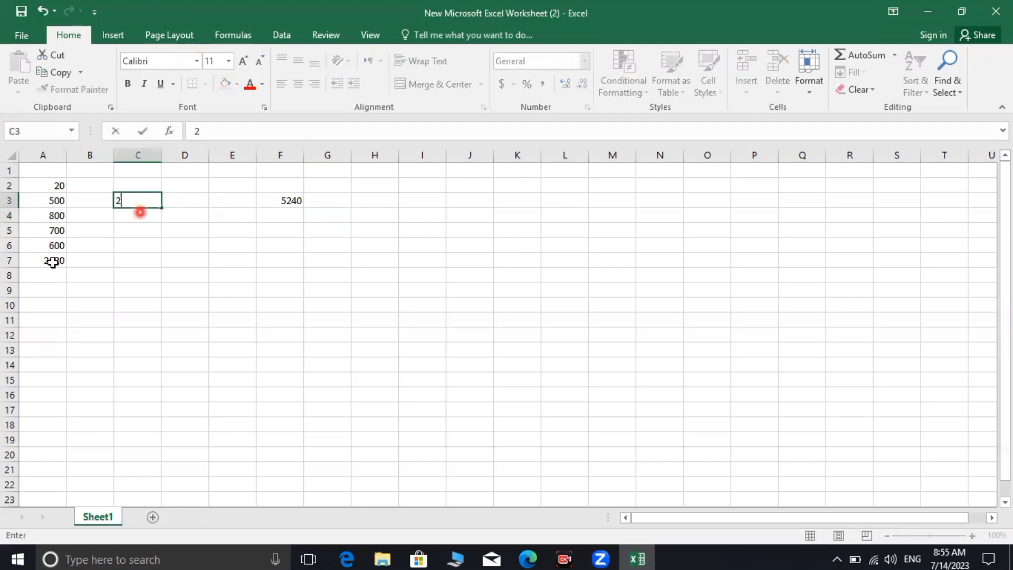
pyautogui.click(140, 214)
pyautogui.write('7')
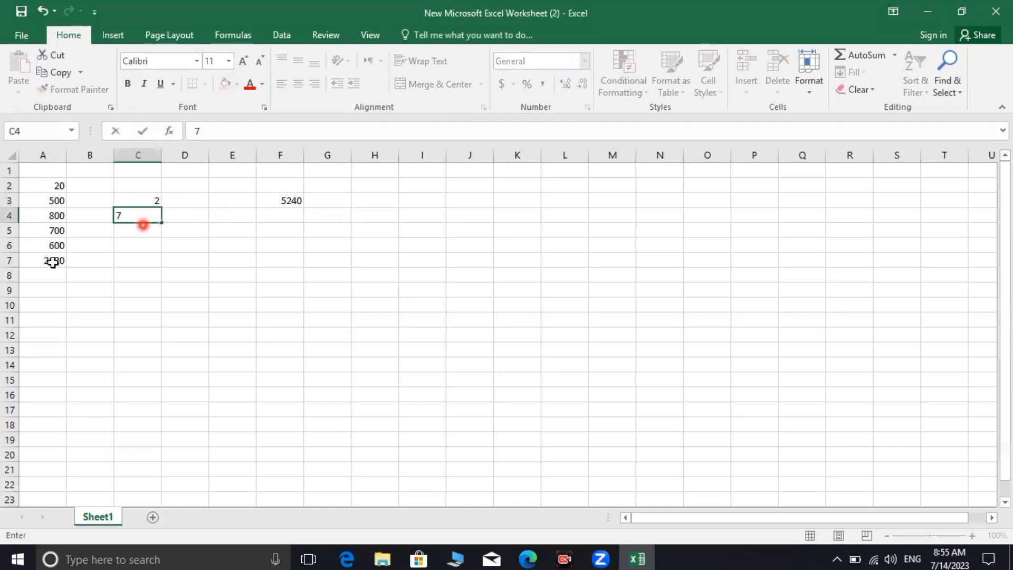
pyautogui.click(143, 230)
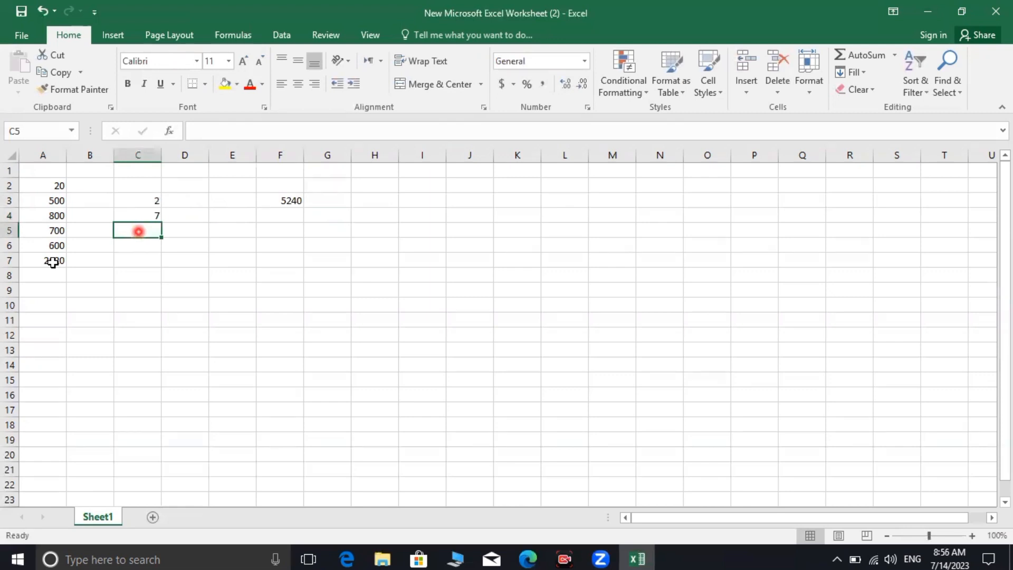
# - Add a SUM formula in cell C5 that totals the two separate cells C3 and C4
pyautogui.write('=')
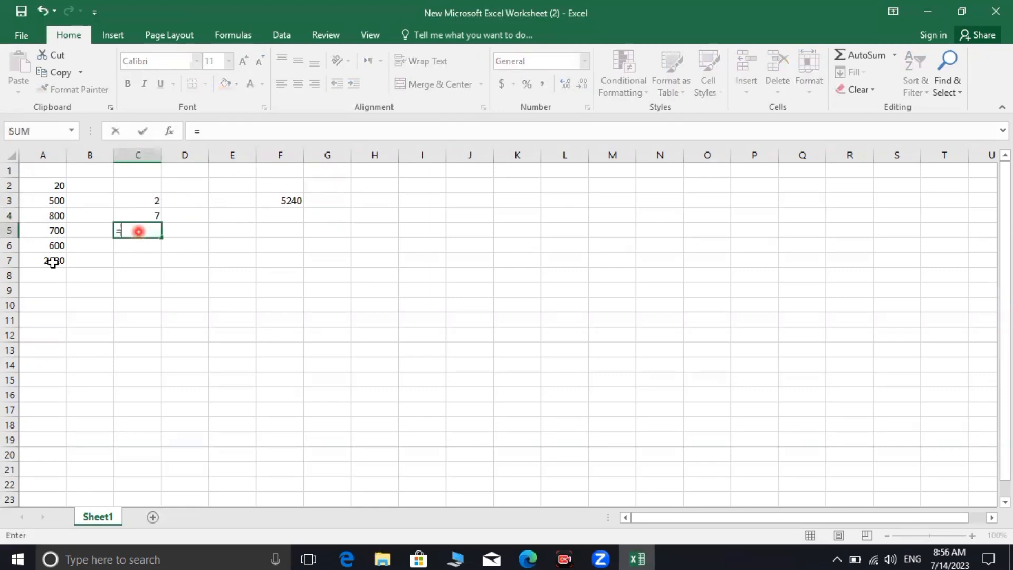
pyautogui.write('sum')
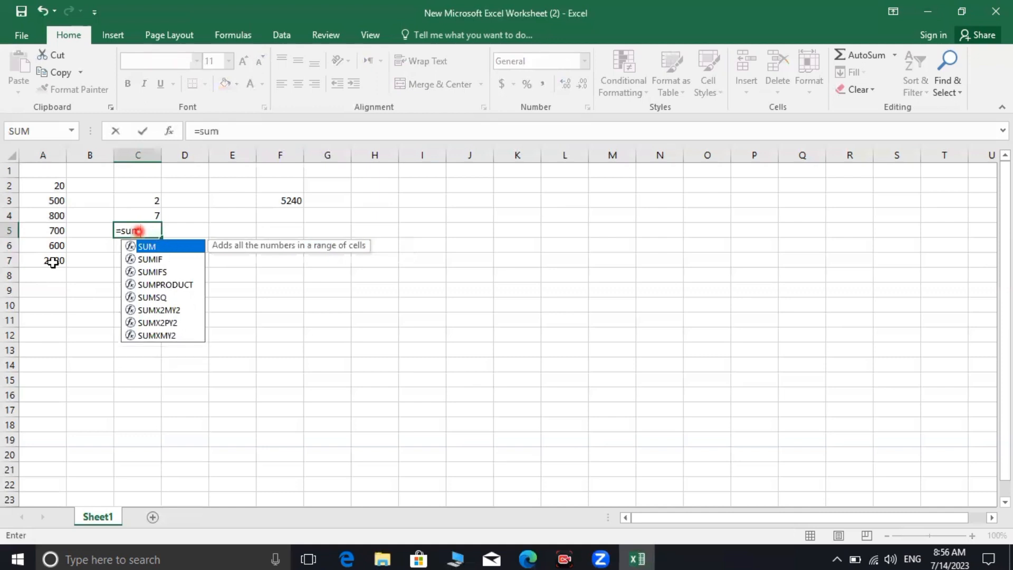
pyautogui.write('(')
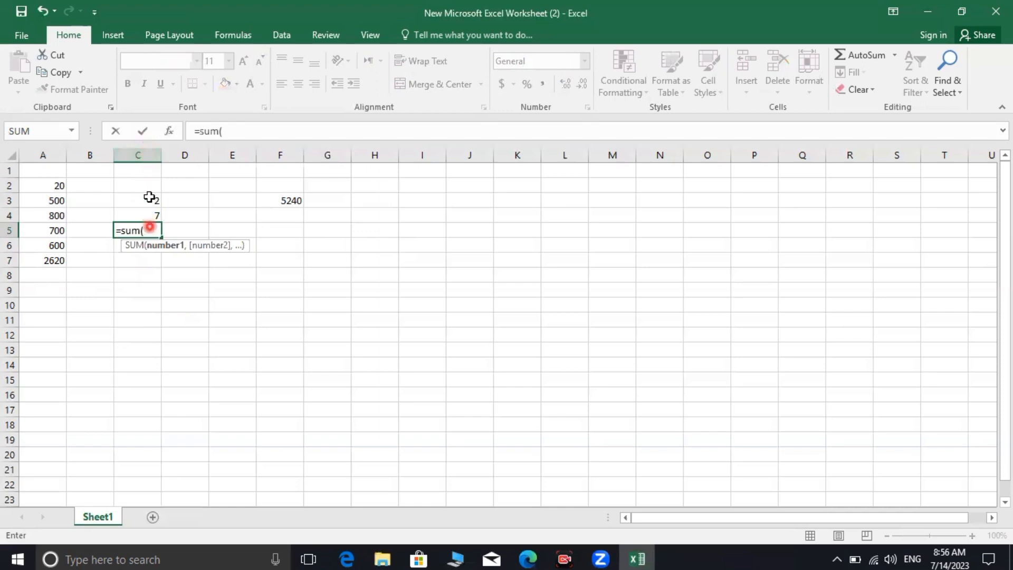
pyautogui.write('c')
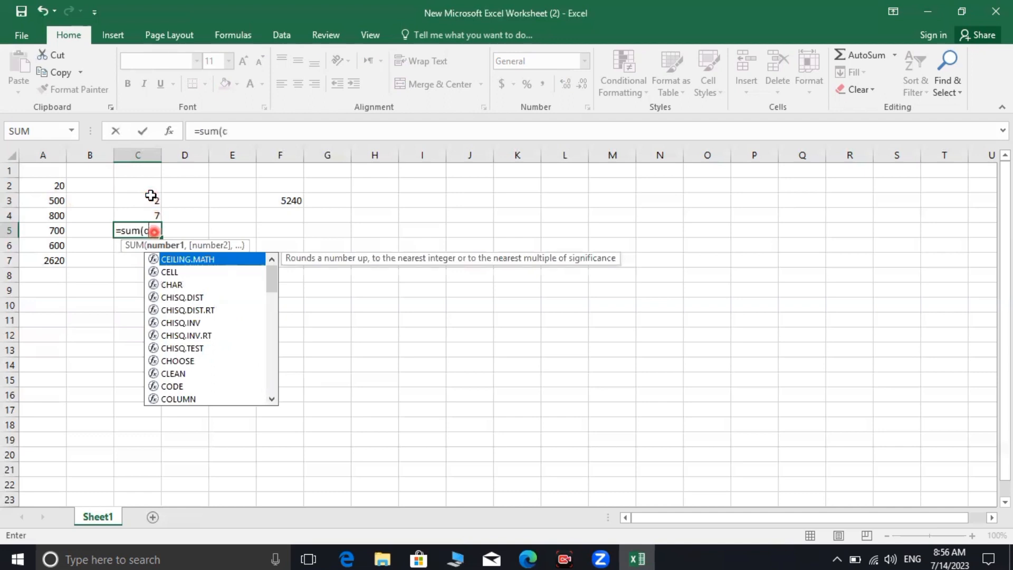
pyautogui.write('3')
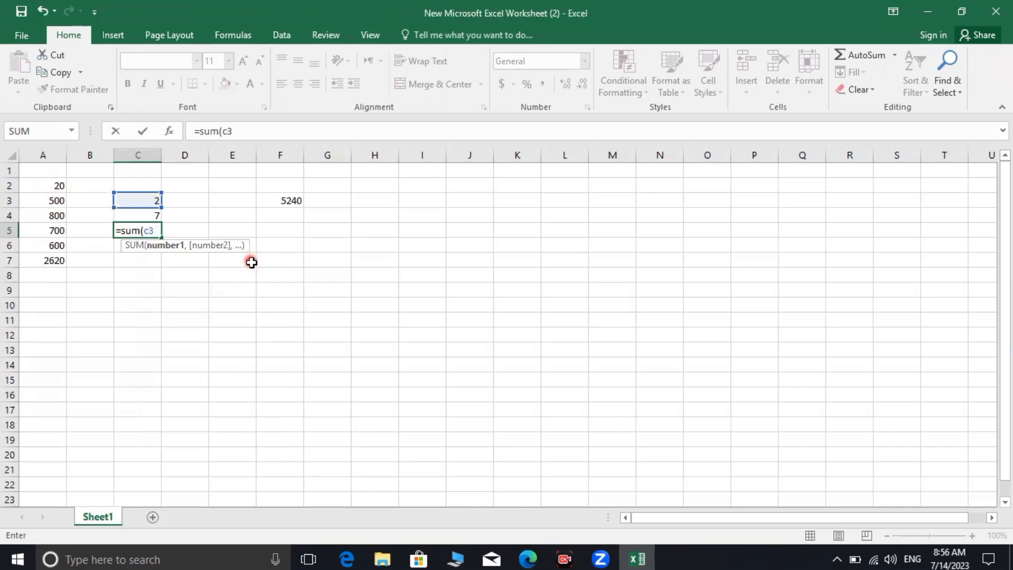
pyautogui.write(',')
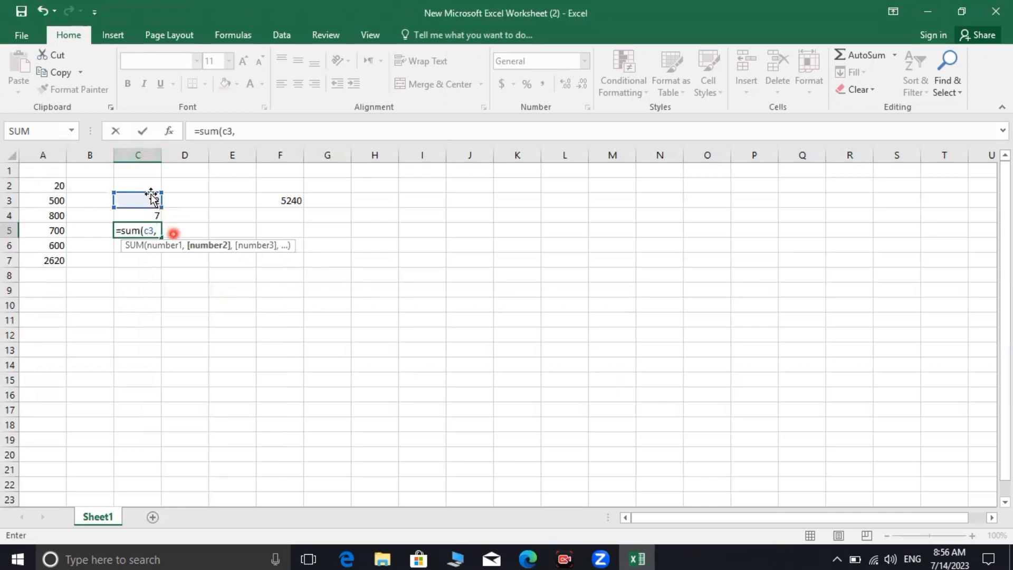
pyautogui.write('c')
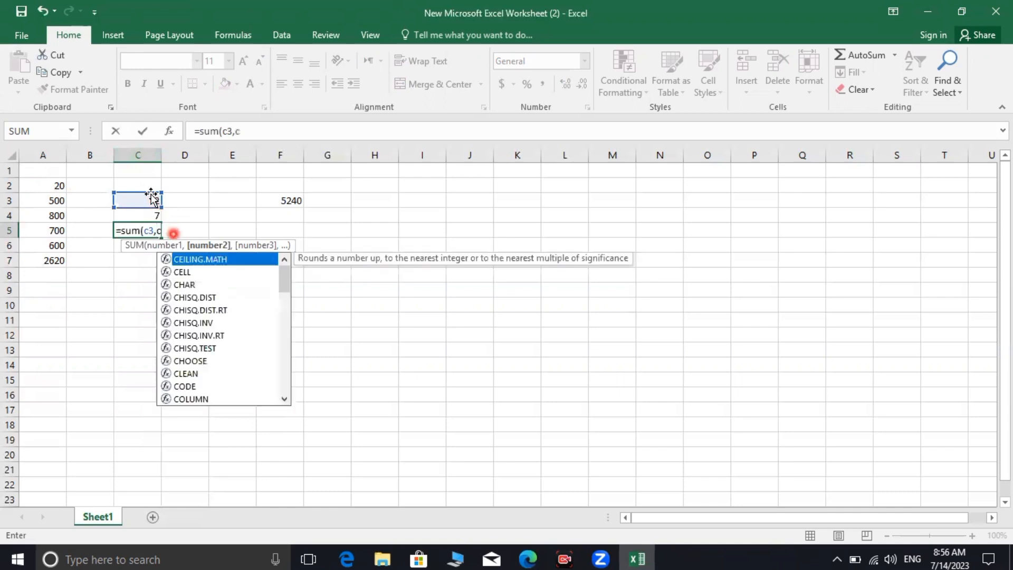
pyautogui.write('4')
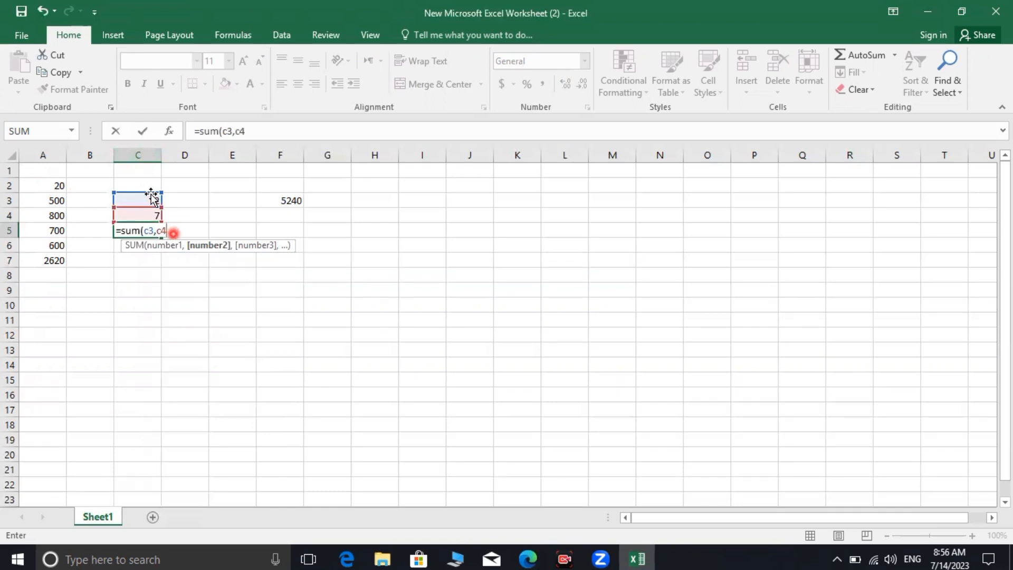
pyautogui.write(')')
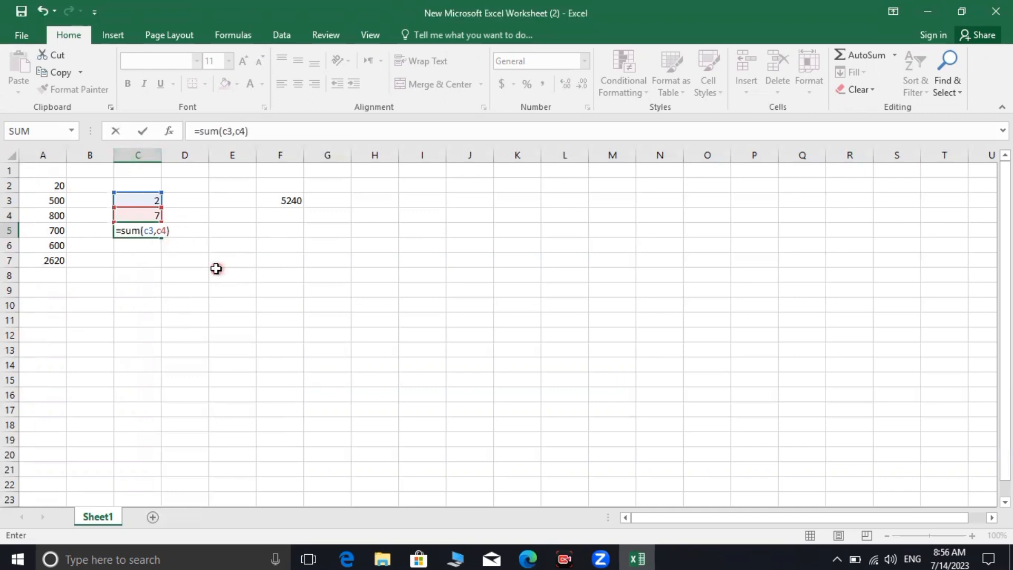
pyautogui.press('Return')
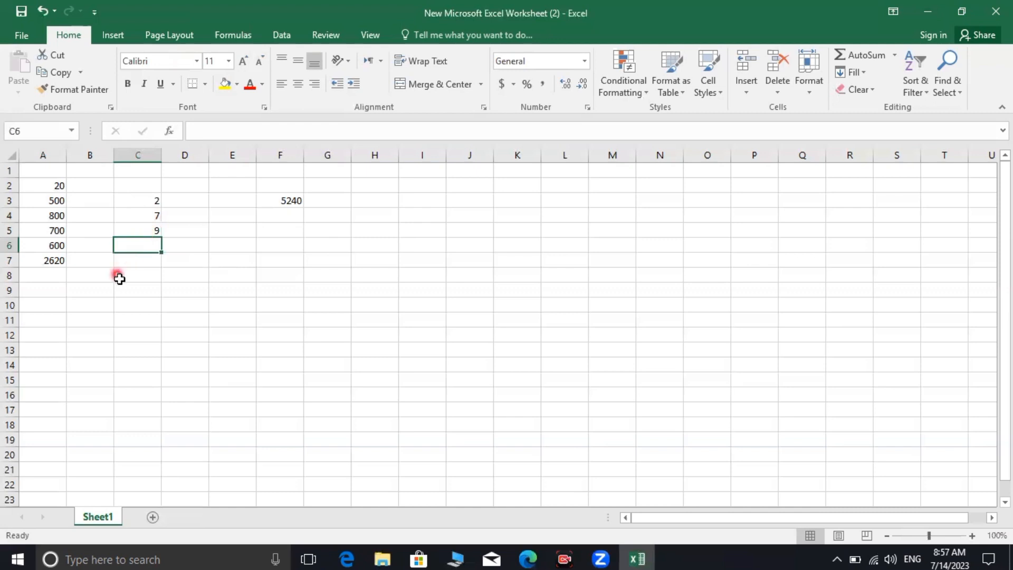
# - Clear the old numbers from column A and cell F3, plus the value in cell C3
pyautogui.click(59, 287)
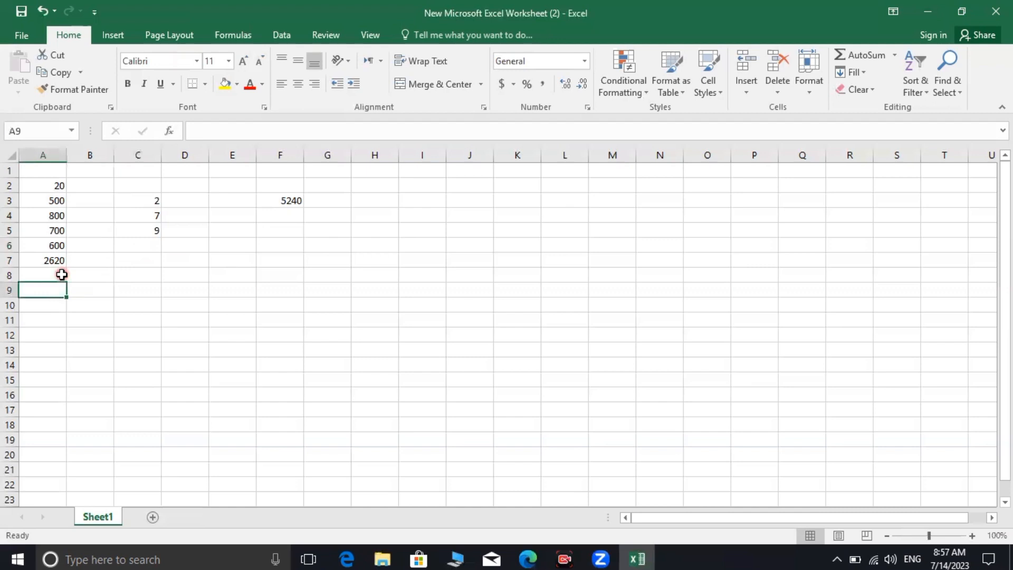
pyautogui.click(60, 274)
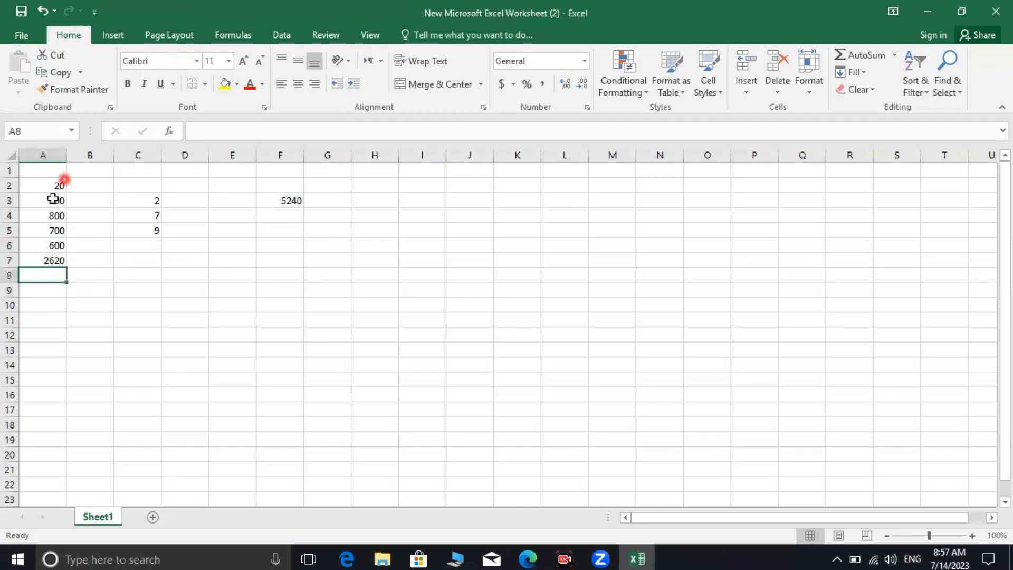
pyautogui.moveTo(51, 186); pyautogui.dragTo(52, 203)
pyautogui.click(53, 219)
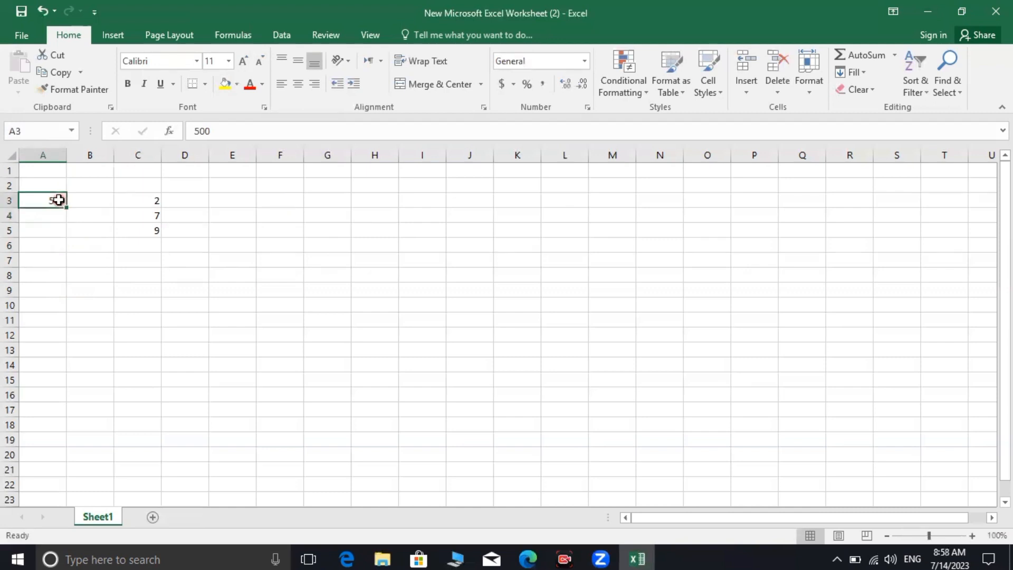
pyautogui.click(60, 203)
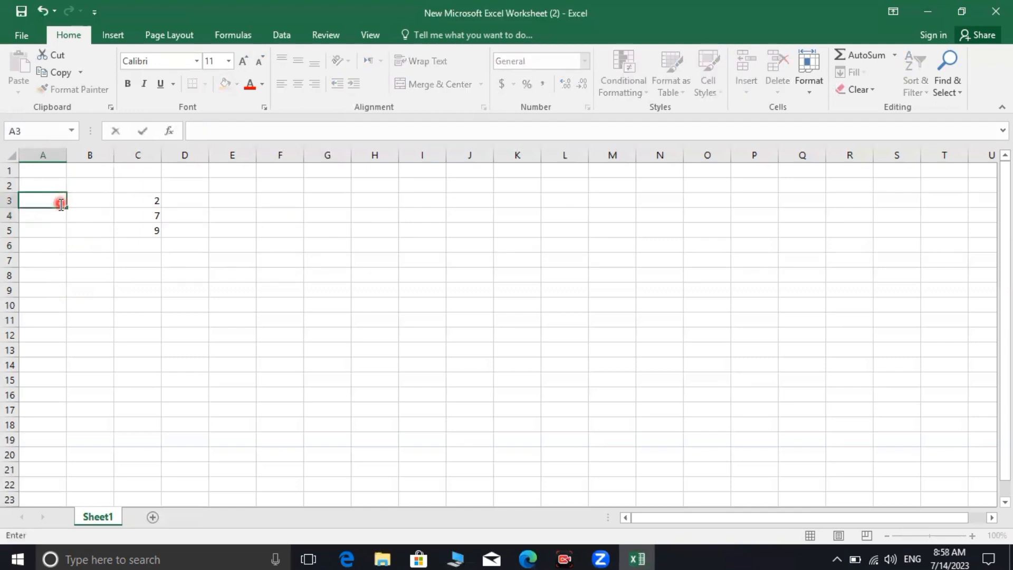
pyautogui.moveTo(151, 203); pyautogui.dragTo(178, 236)
pyautogui.press('BackSpace')
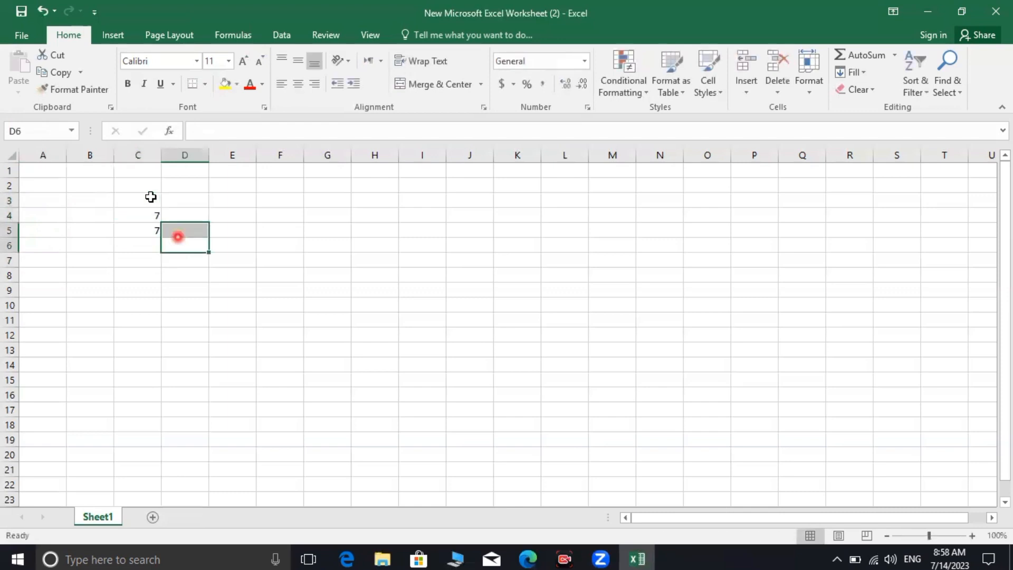
# - Enter 29 in cell A3 and 19 in cell A4
pyautogui.click(69, 214)
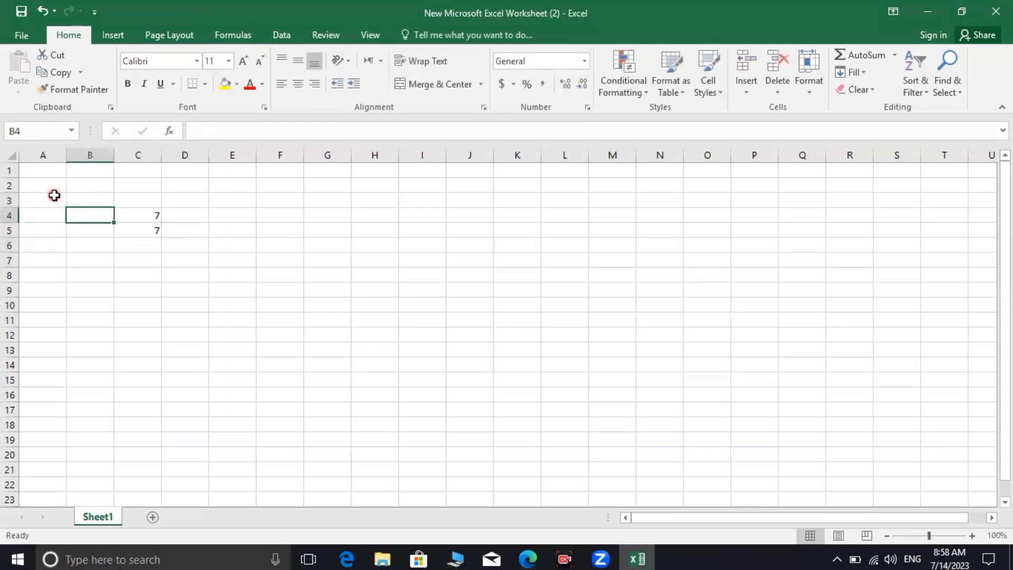
pyautogui.click(56, 199)
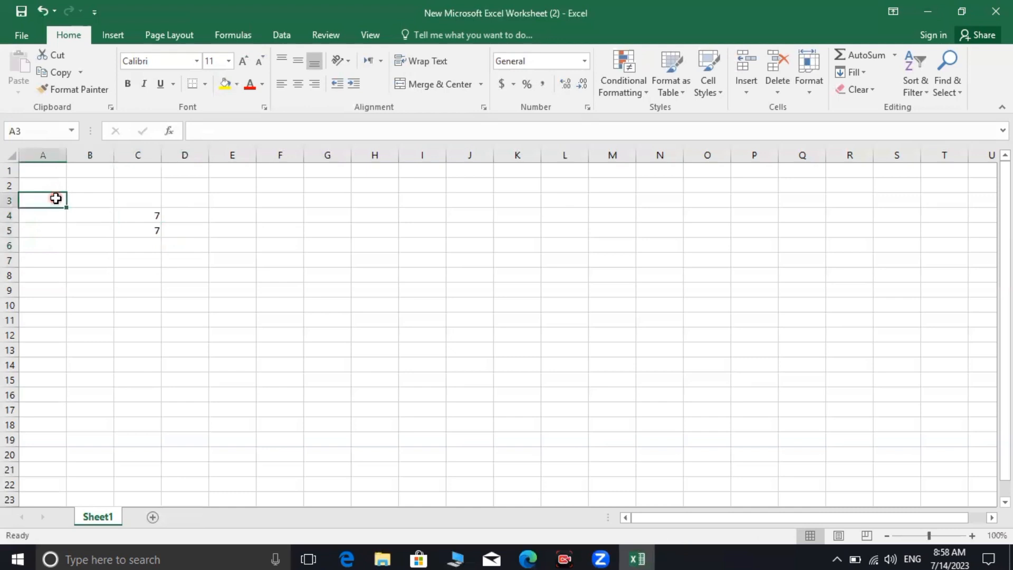
pyautogui.write('29')
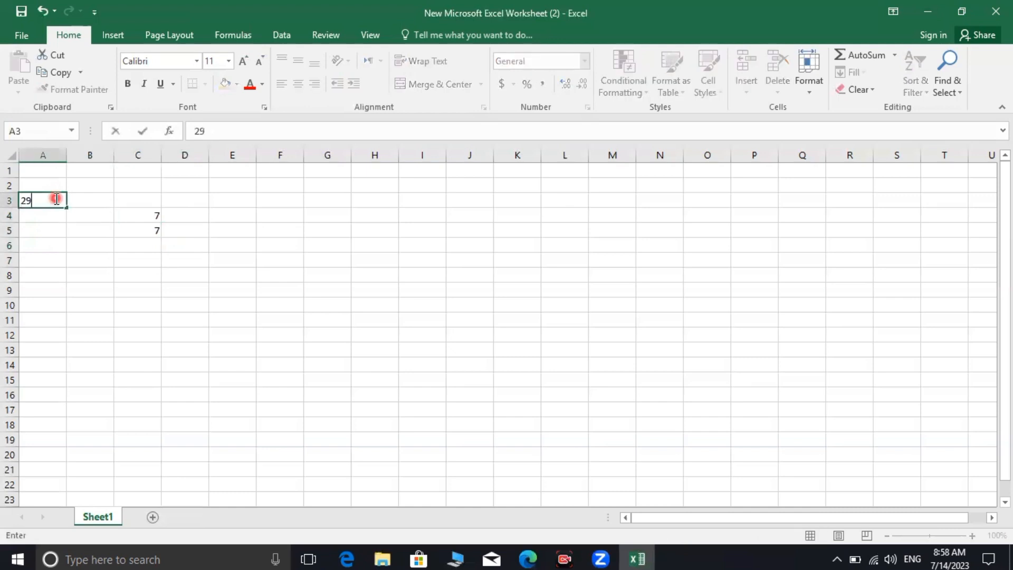
pyautogui.click(51, 214)
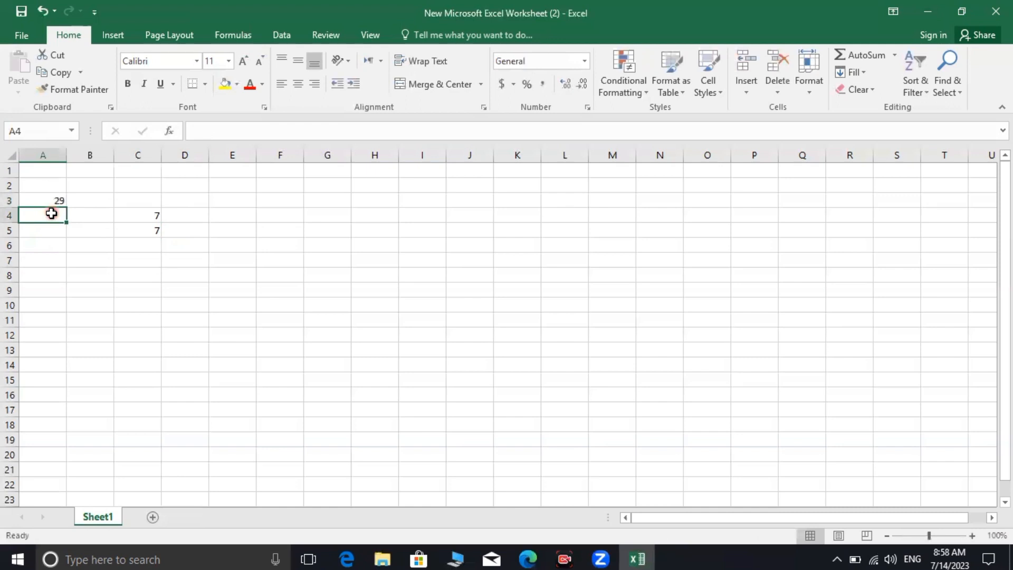
pyautogui.write('19')
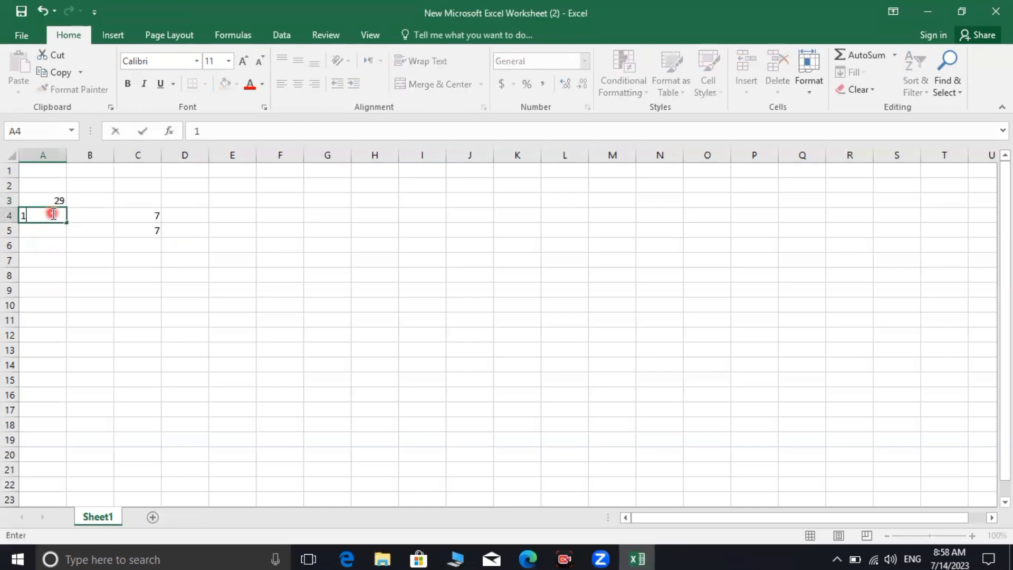
pyautogui.click(51, 234)
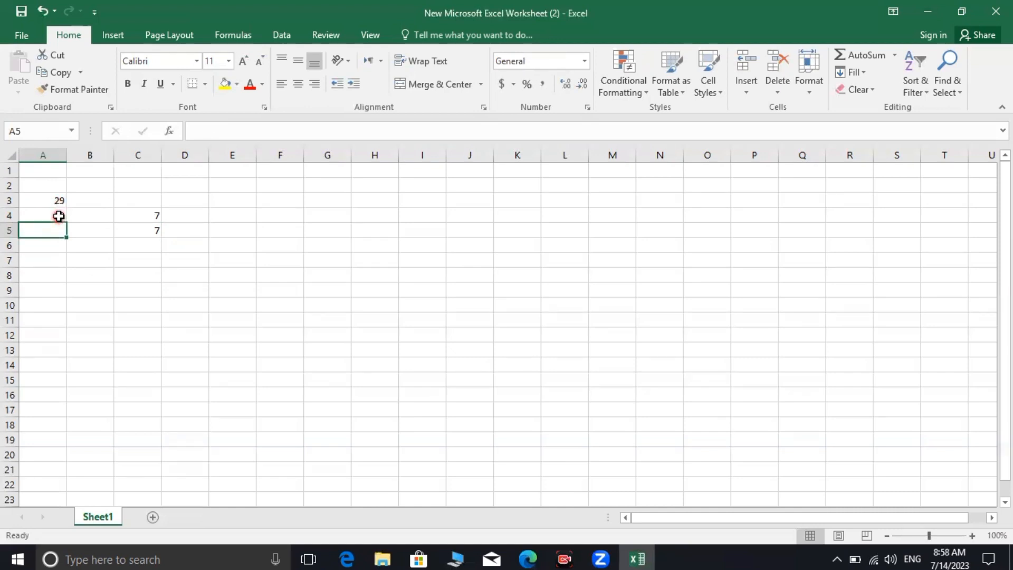
pyautogui.click(58, 215)
pyautogui.write('19')
pyautogui.press('Return')
# - Try the comma-separated formula =A3,A4 in cell A5, and clear it from the cell
pyautogui.click(34, 230)
pyautogui.write('=')
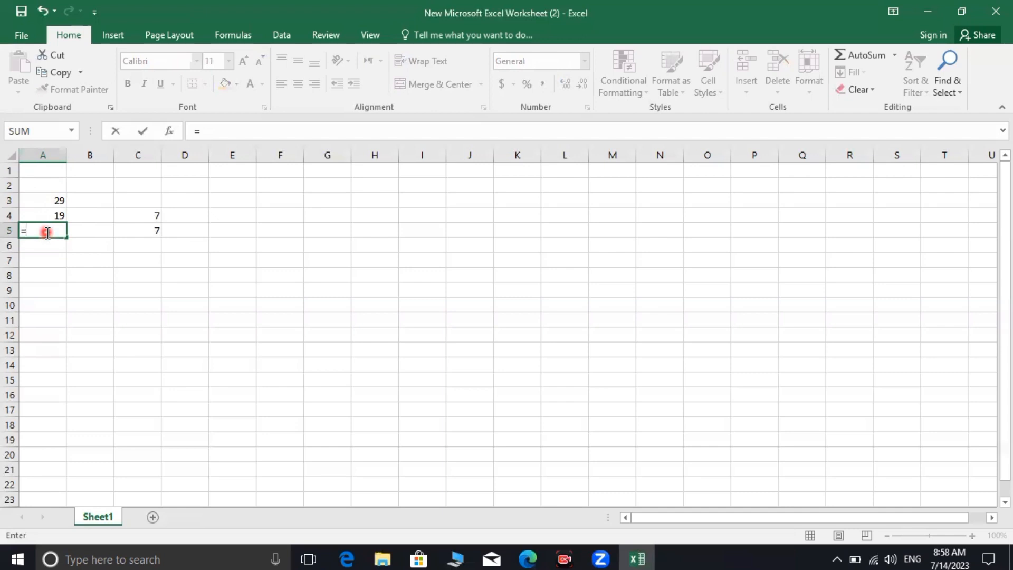
pyautogui.write('a3,')
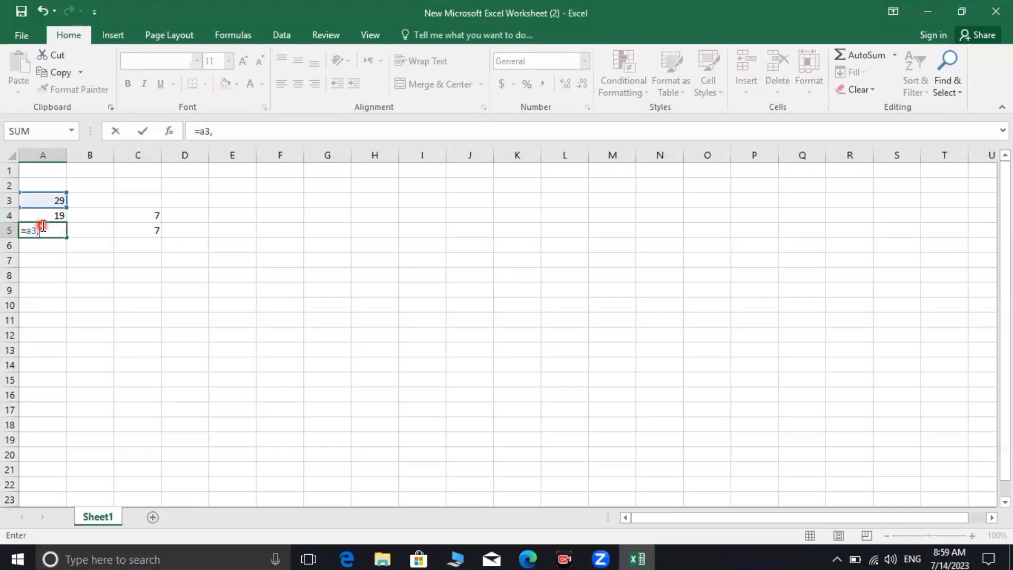
pyautogui.write('a4')
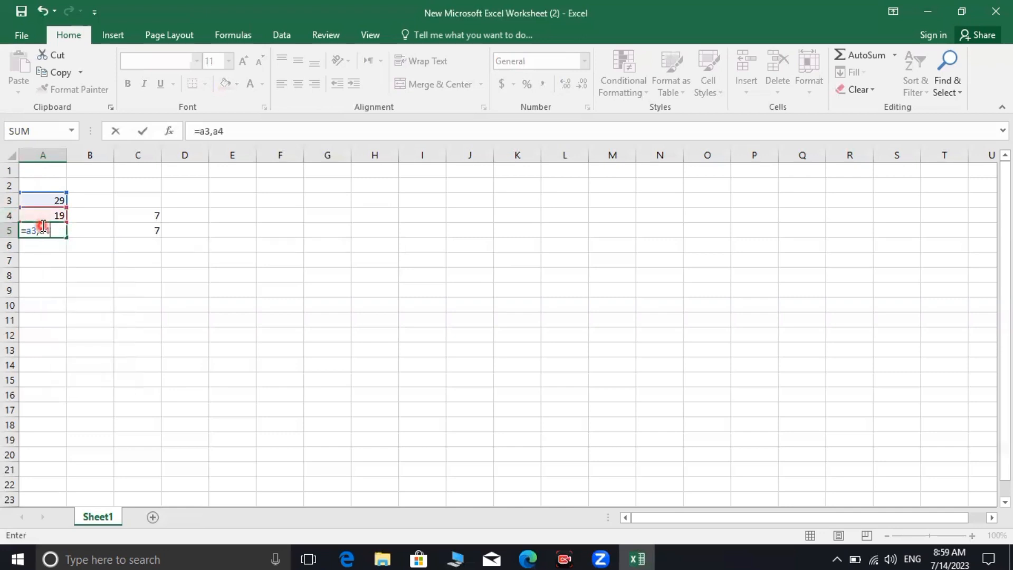
pyautogui.write(')')
pyautogui.click(28, 231)
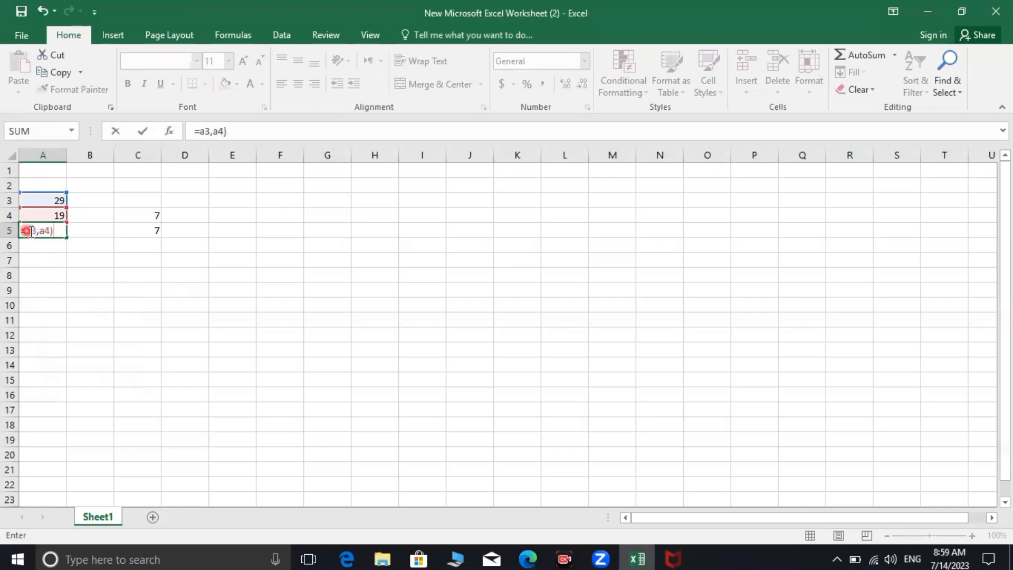
pyautogui.click(54, 233)
pyautogui.press('BackSpace')
pyautogui.press('Return')
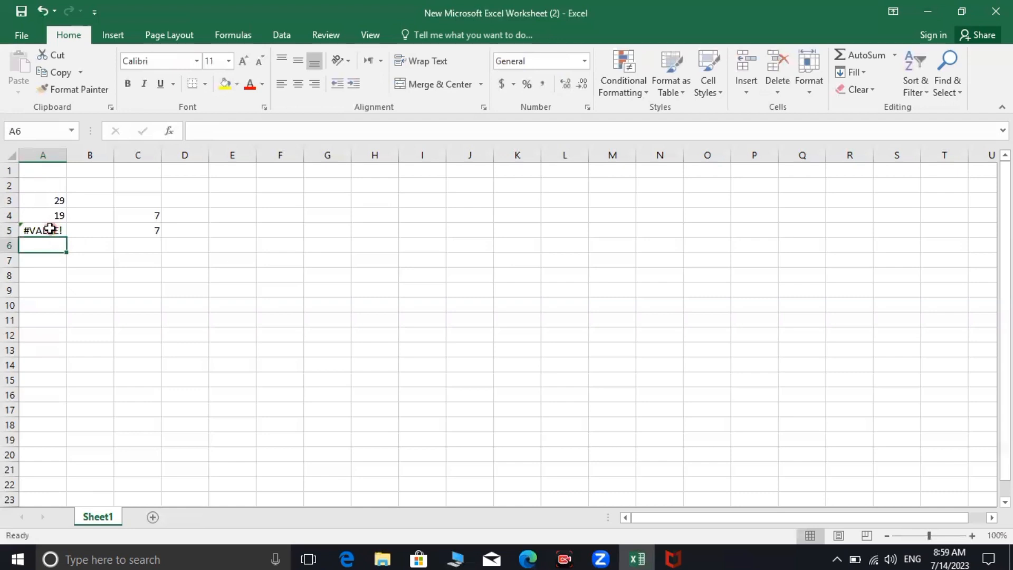
pyautogui.click(49, 230)
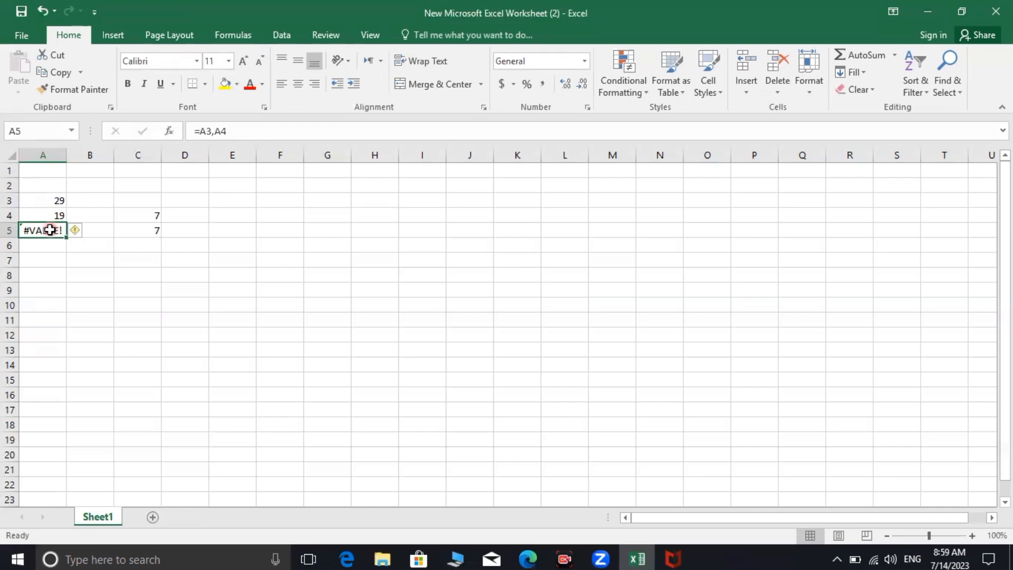
pyautogui.press('BackSpace')
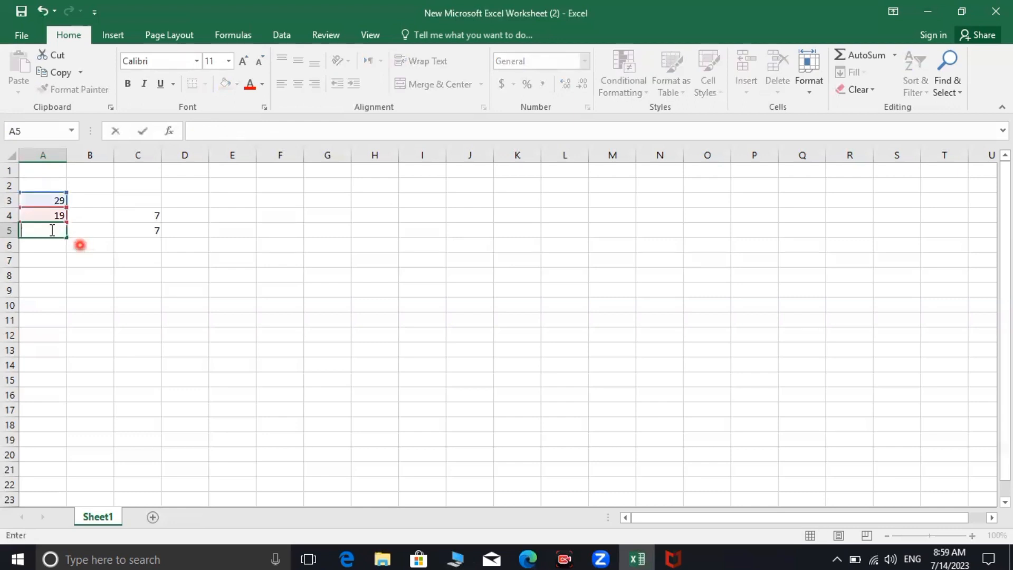
# - Enter the subtraction formula =A3-A4 in cell A5
pyautogui.write('=')
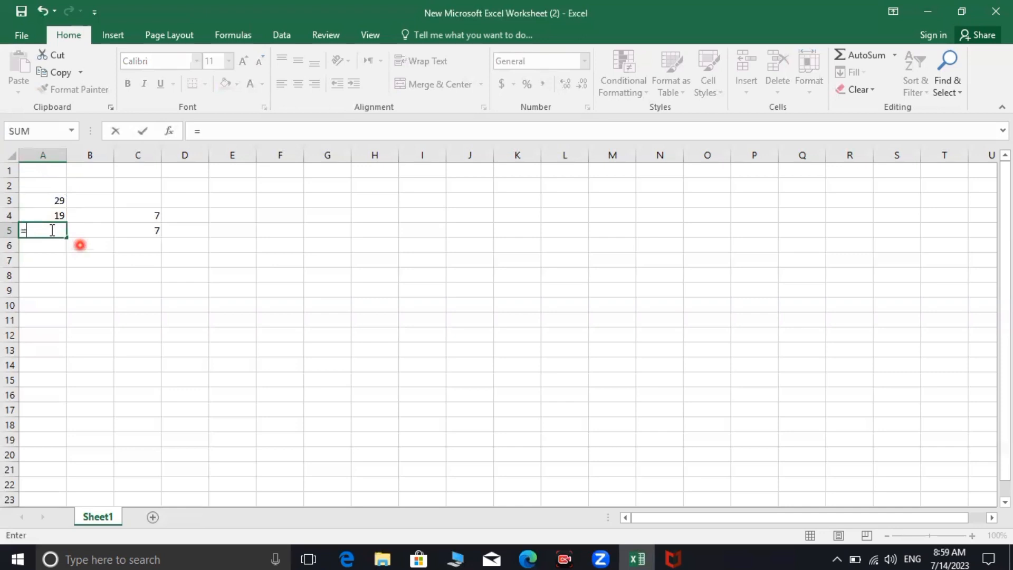
pyautogui.write('a')
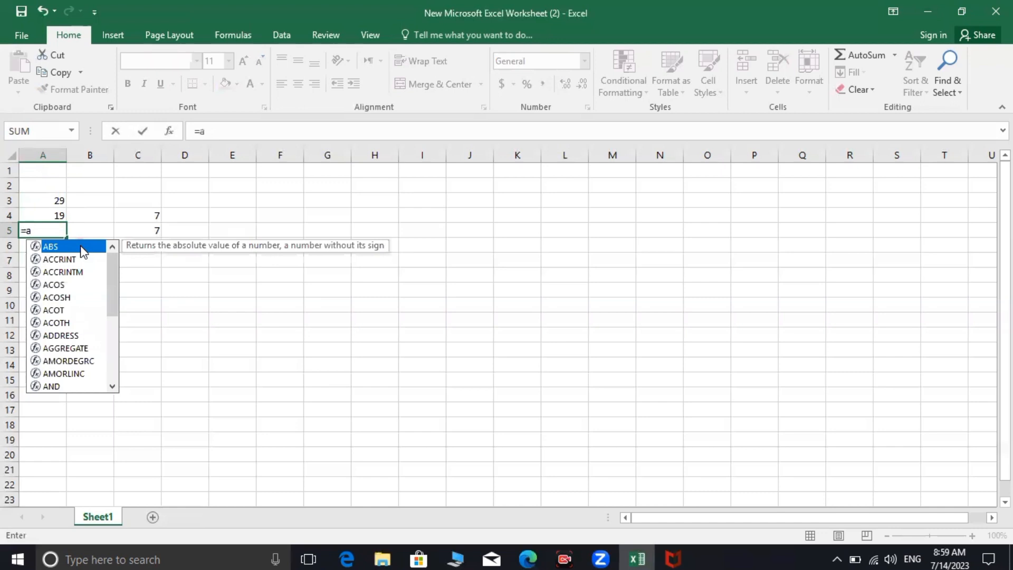
pyautogui.write('1')
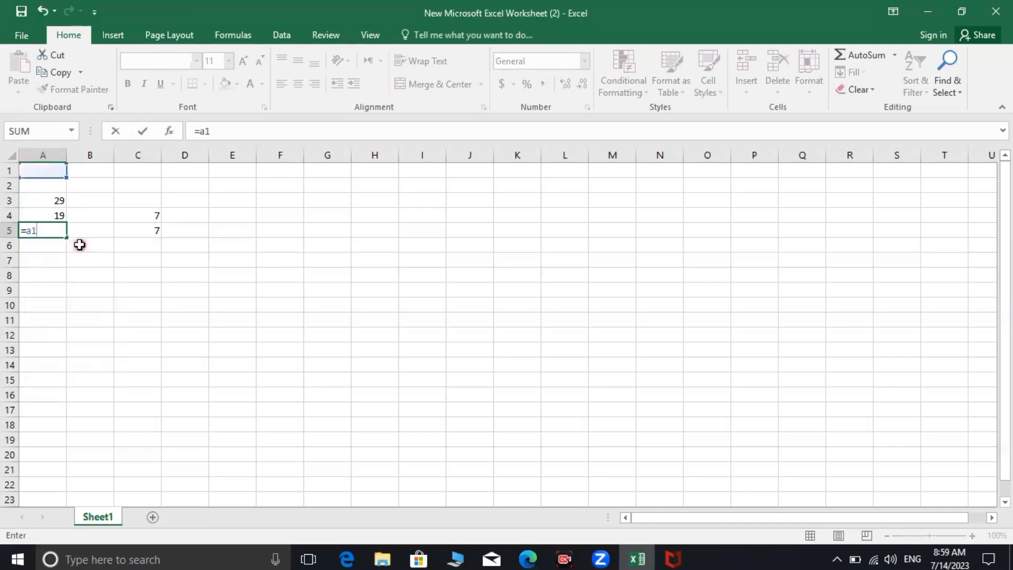
pyautogui.write('-')
pyautogui.press('BackSpace')
pyautogui.press('BackSpace')
pyautogui.press('BackSpace')
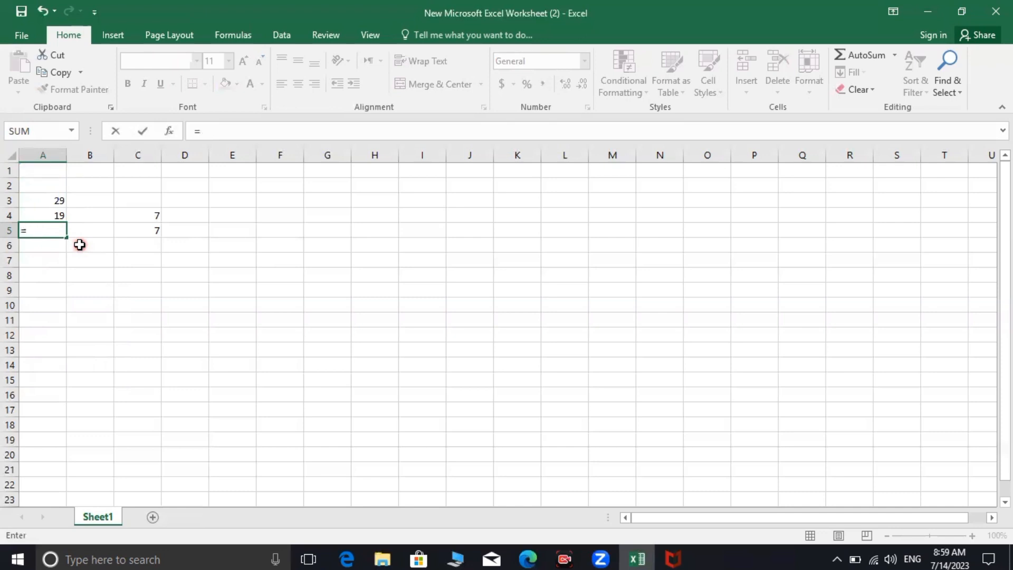
pyautogui.write('a')
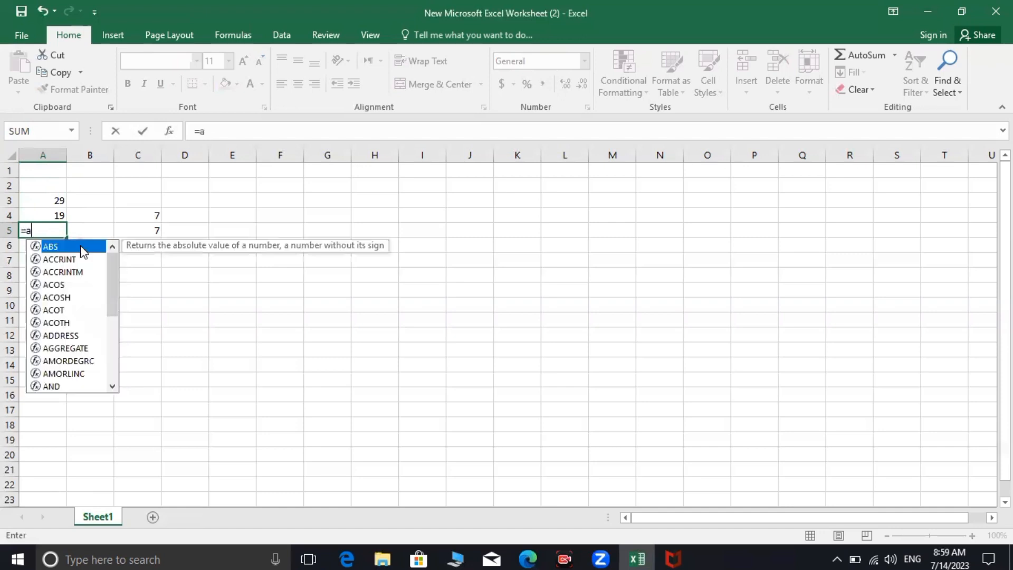
pyautogui.write('3-')
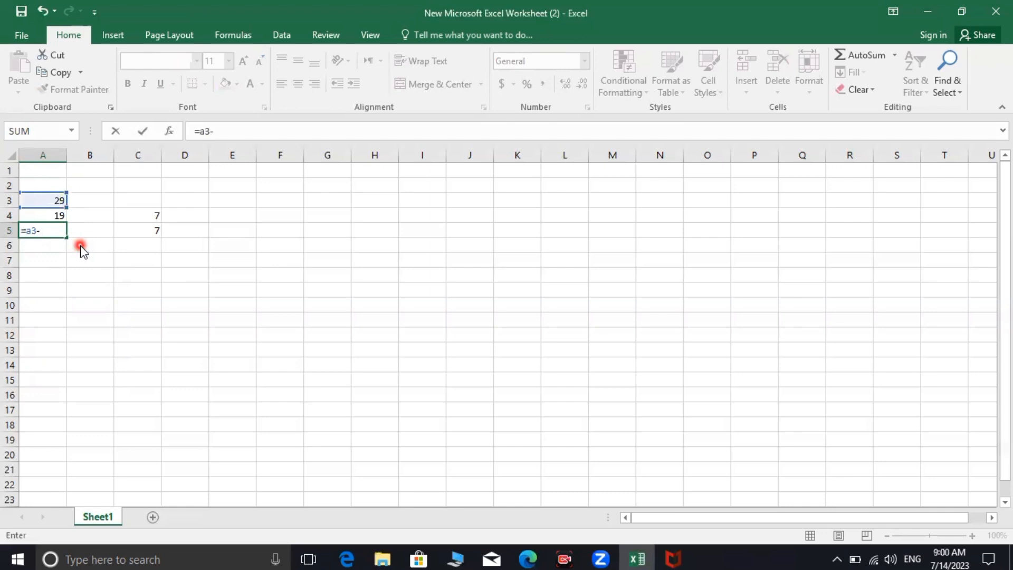
pyautogui.write('a2')
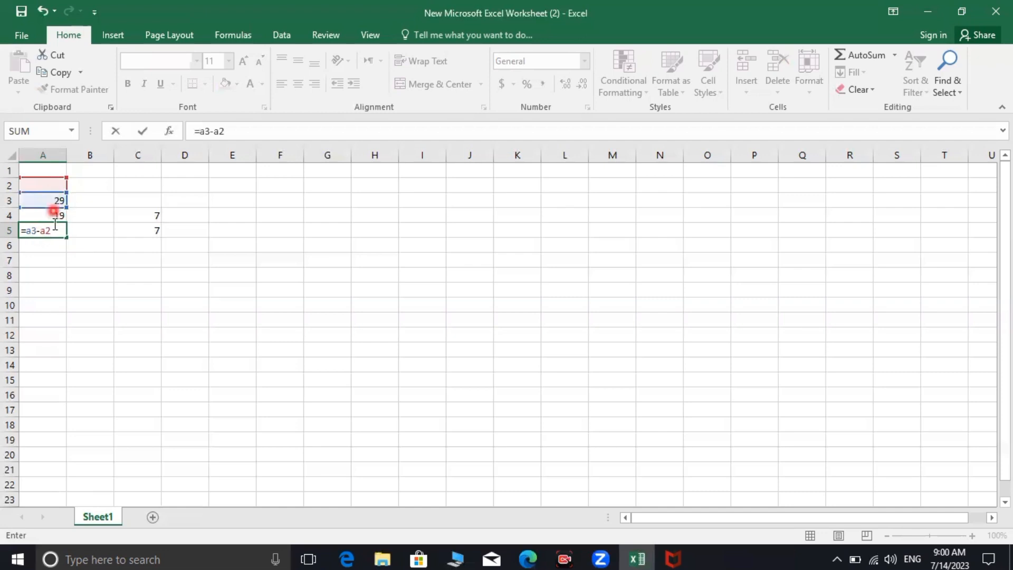
pyautogui.press('BackSpace')
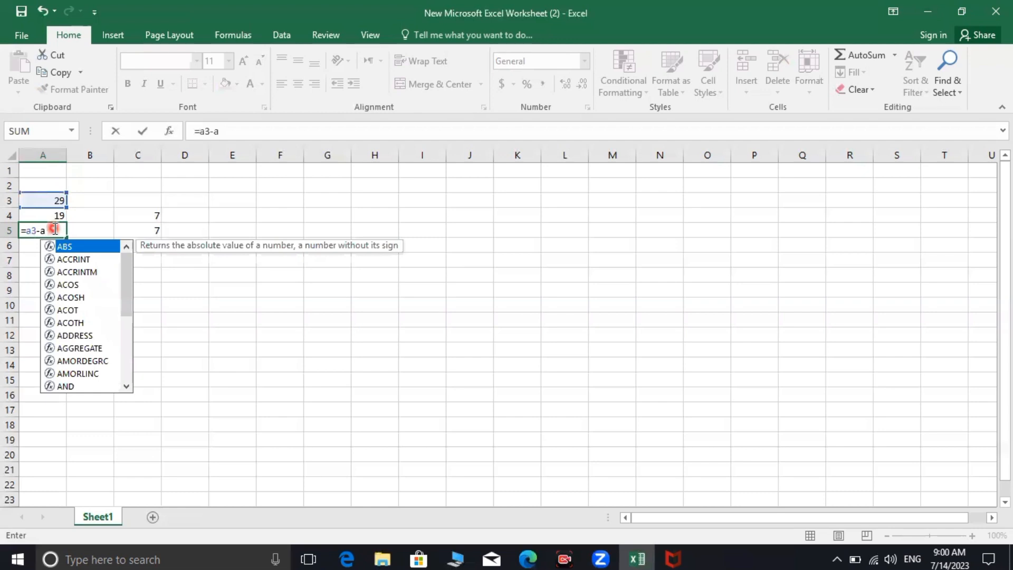
pyautogui.write('4')
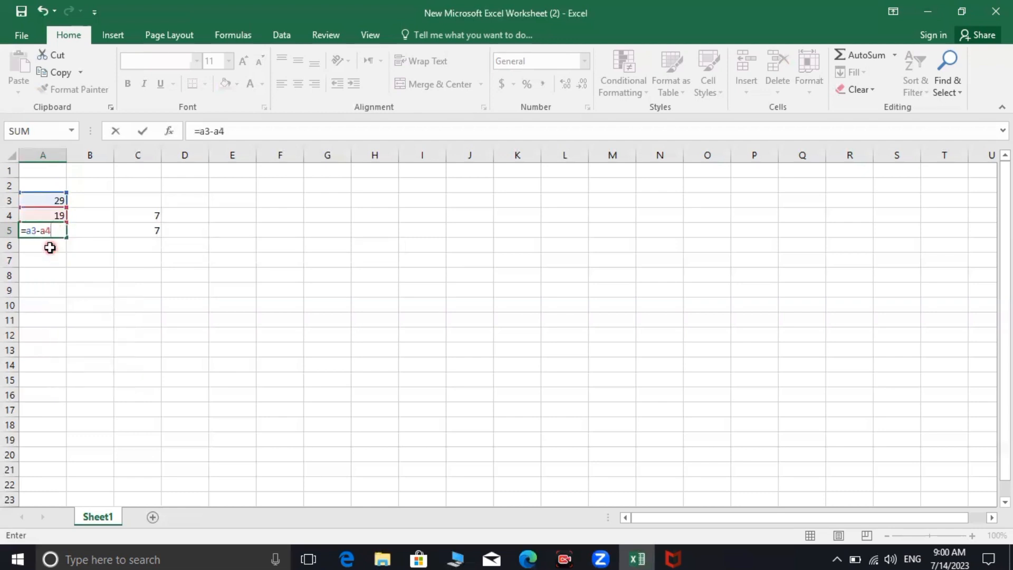
pyautogui.click(51, 246)
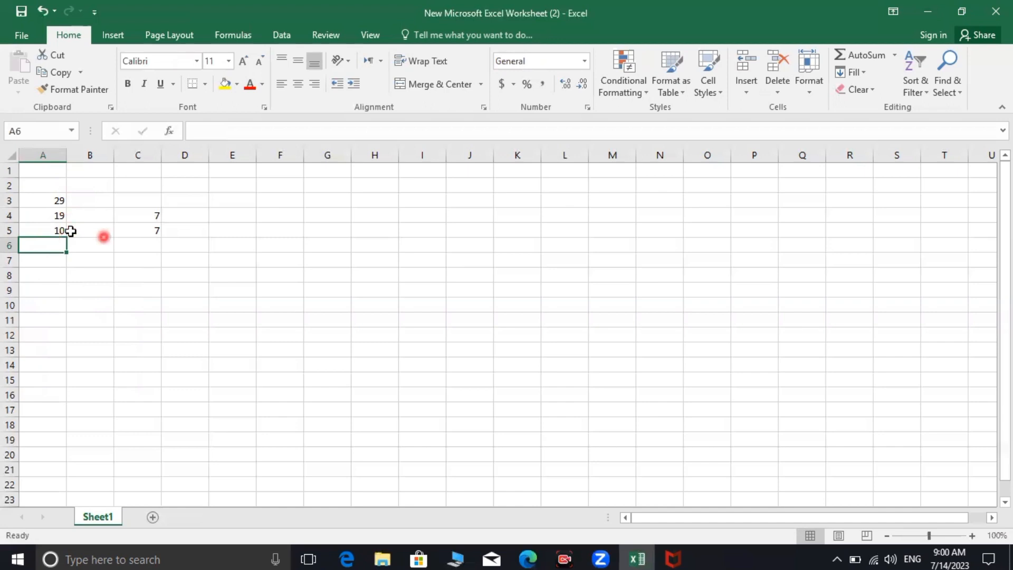
pyautogui.click(145, 216)
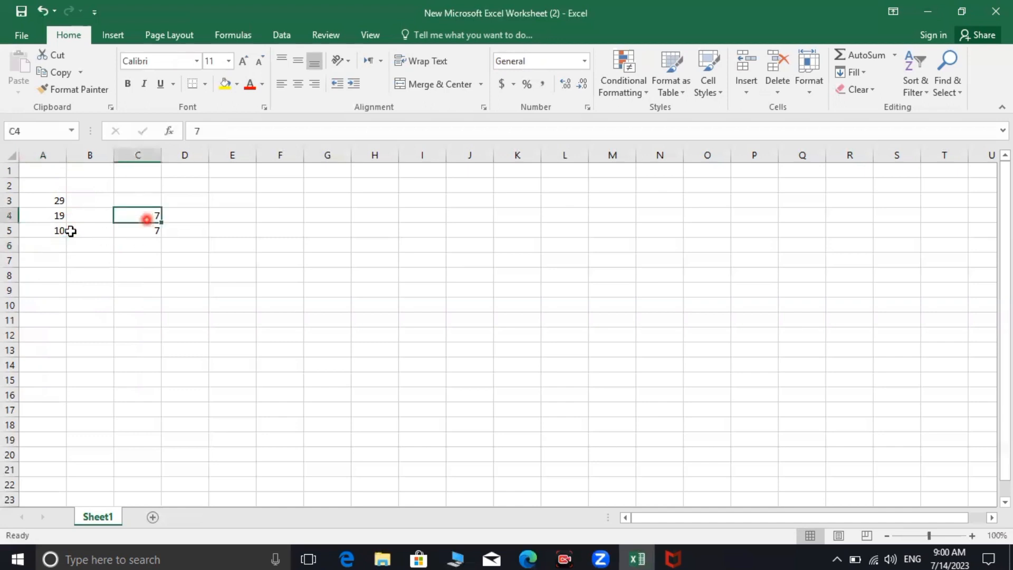
pyautogui.click(149, 229)
pyautogui.click(199, 234)
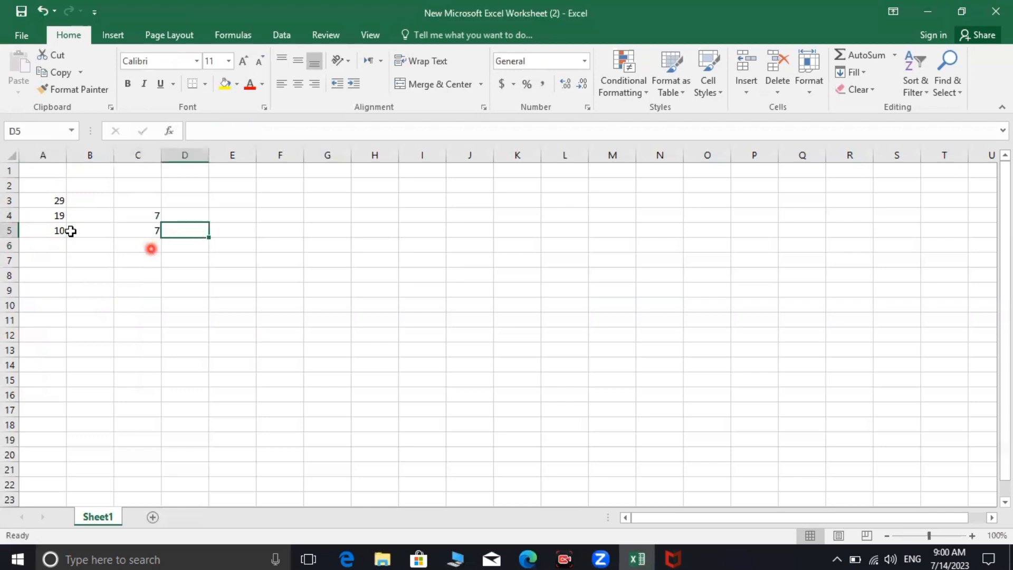
pyautogui.click(153, 247)
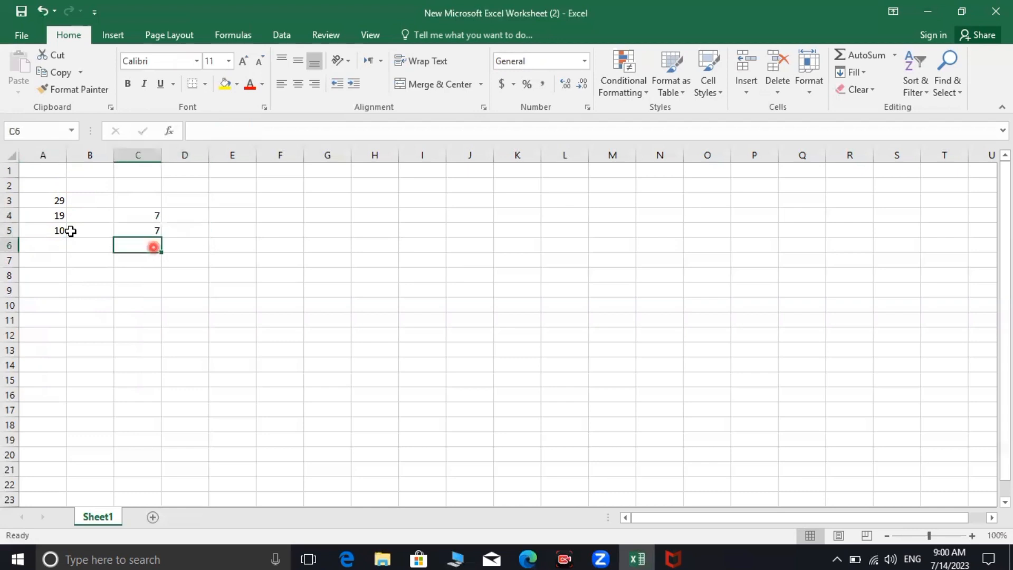
# - Enter the formula =C4-C5 in cell D6 to subtract one column C value from the other
pyautogui.click(186, 245)
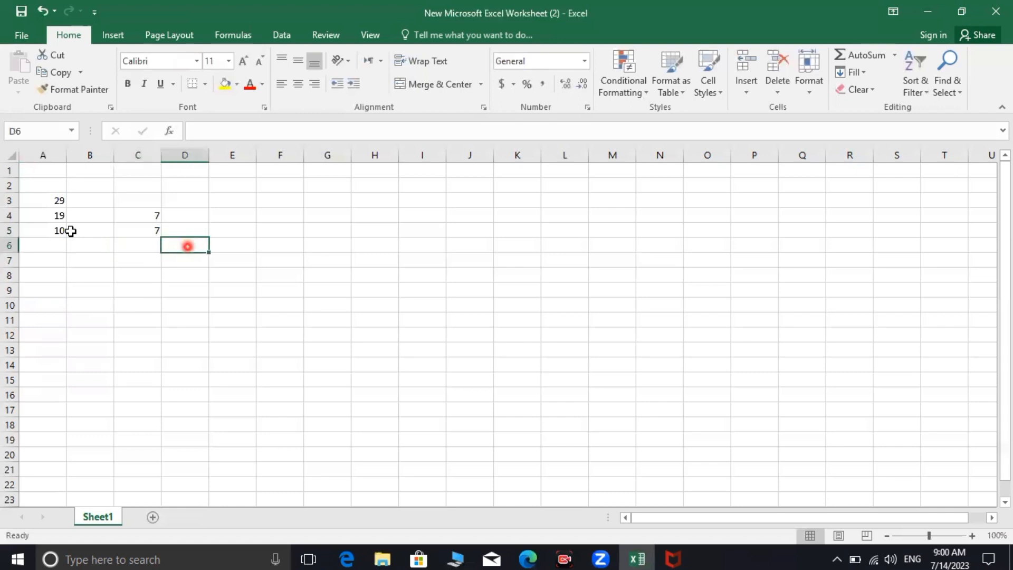
pyautogui.write('=')
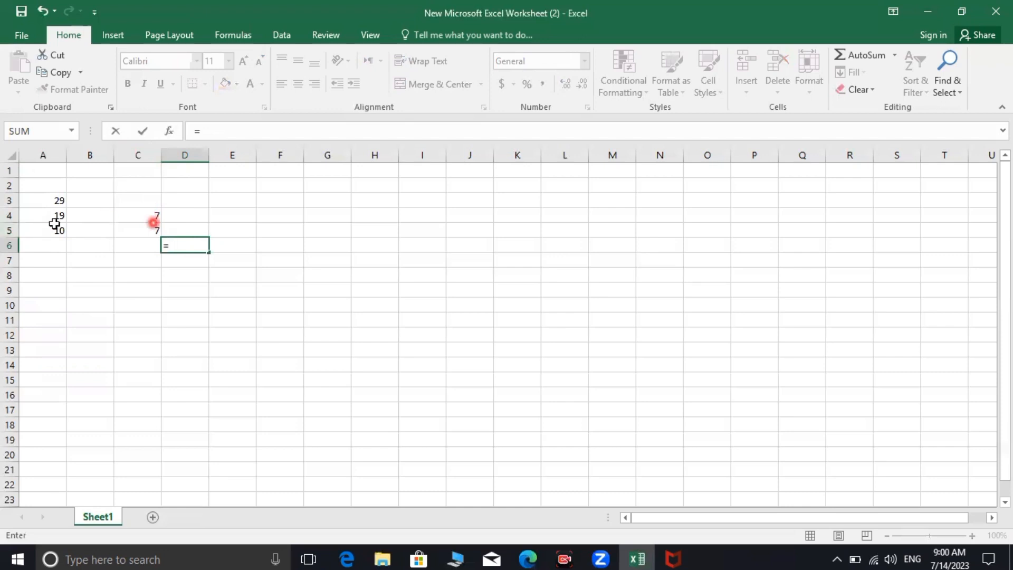
pyautogui.write('c4')
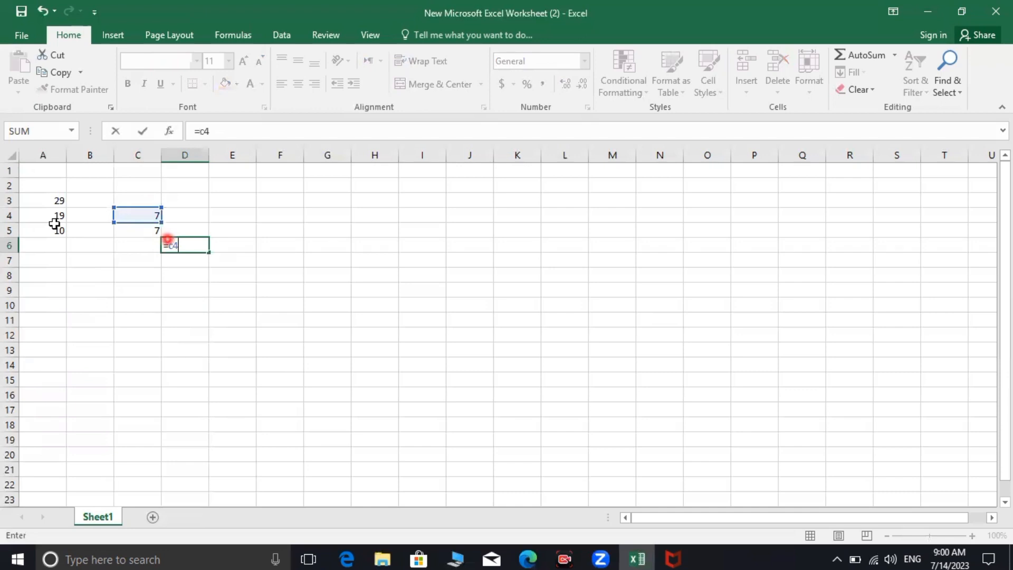
pyautogui.click(167, 242)
pyautogui.write('-')
pyautogui.press('BackSpace')
pyautogui.click(194, 241)
pyautogui.write('-')
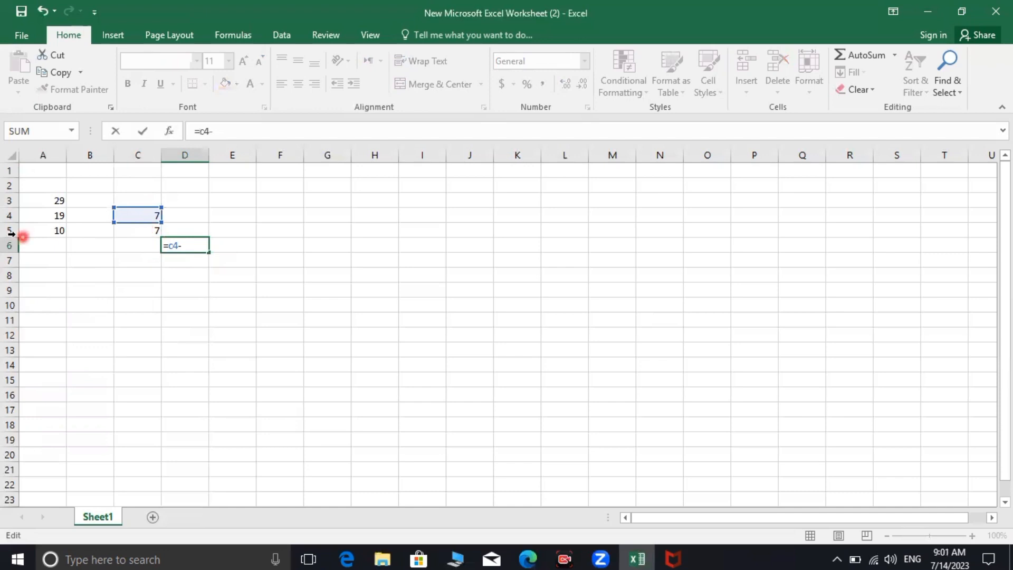
pyautogui.write('c')
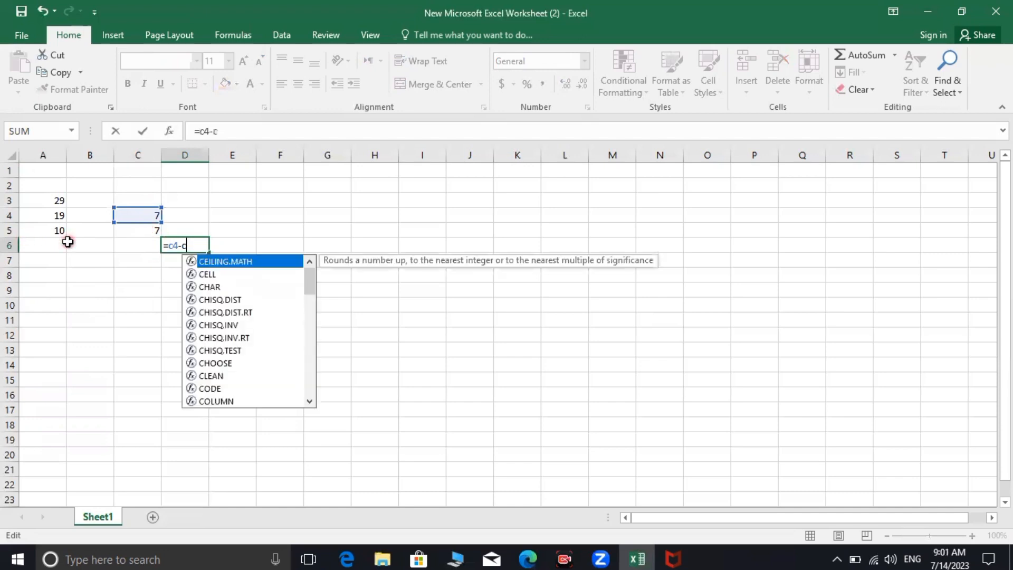
pyautogui.write('5')
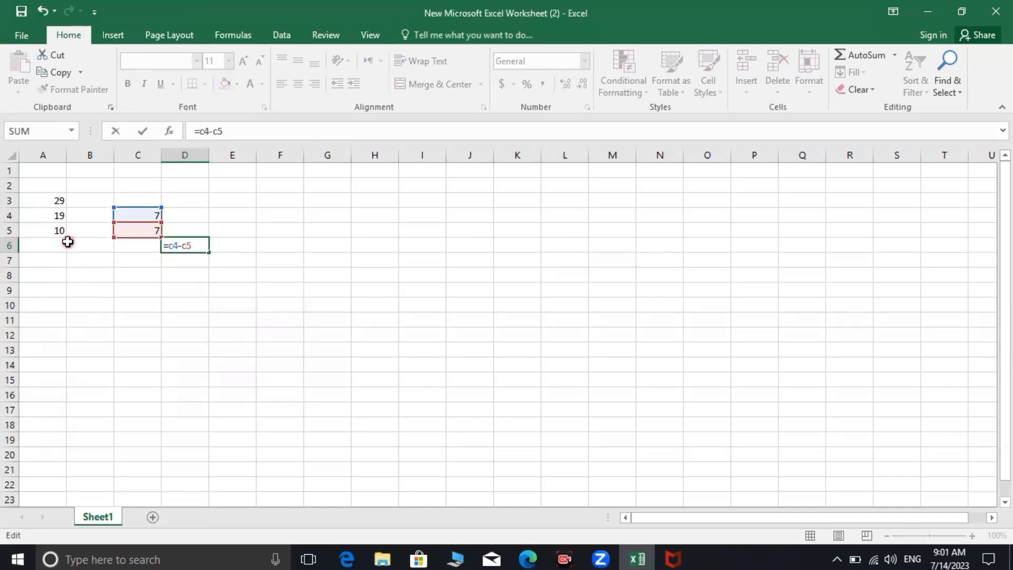
pyautogui.press('Return')
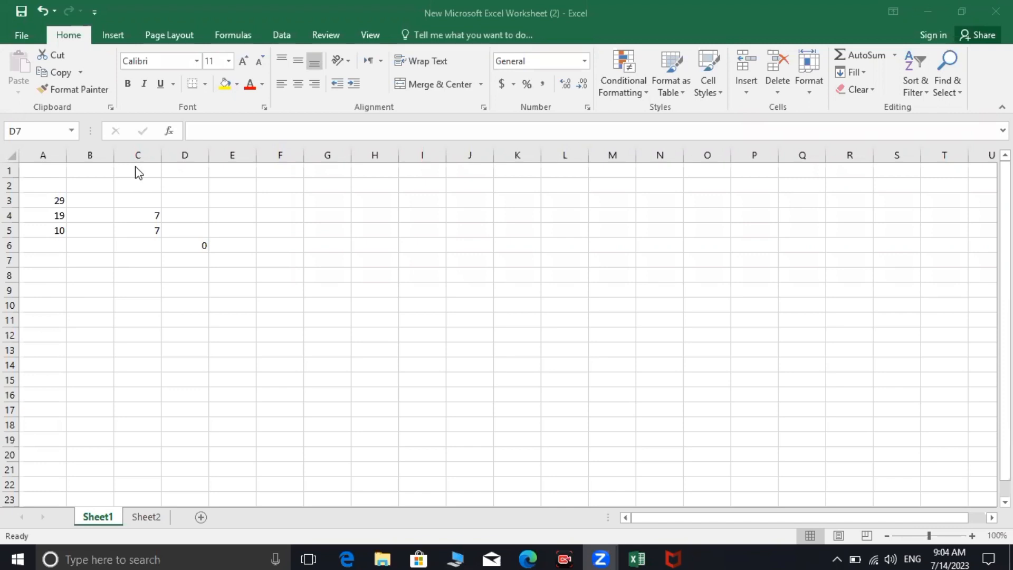
# - Clear the two numbers and the subtraction formula from cells A3 to A5
pyautogui.click(47, 199)
pyautogui.moveTo(47, 199); pyautogui.dragTo(66, 238)
pyautogui.press('BackSpace')
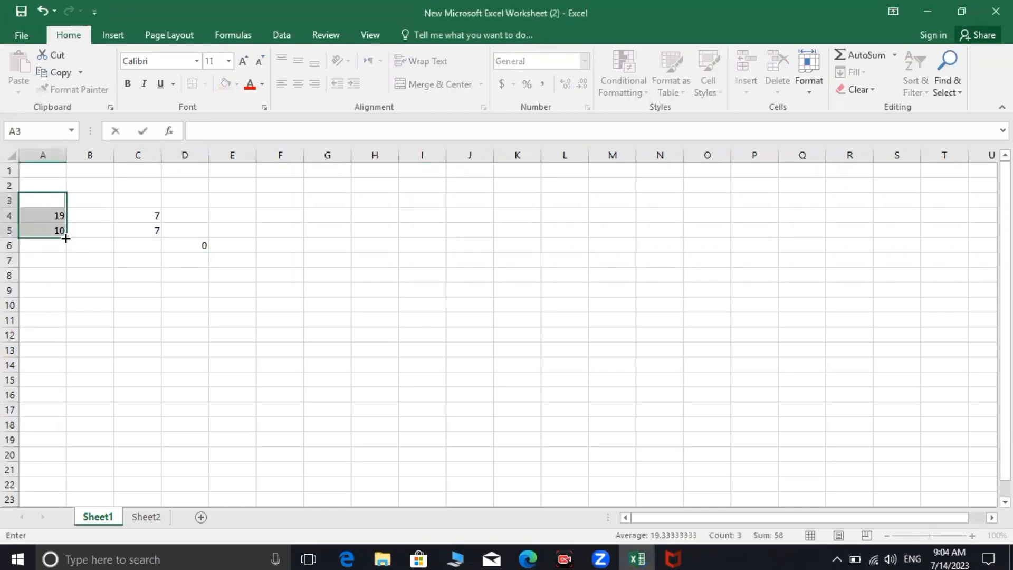
pyautogui.click(57, 245)
pyautogui.click(57, 229)
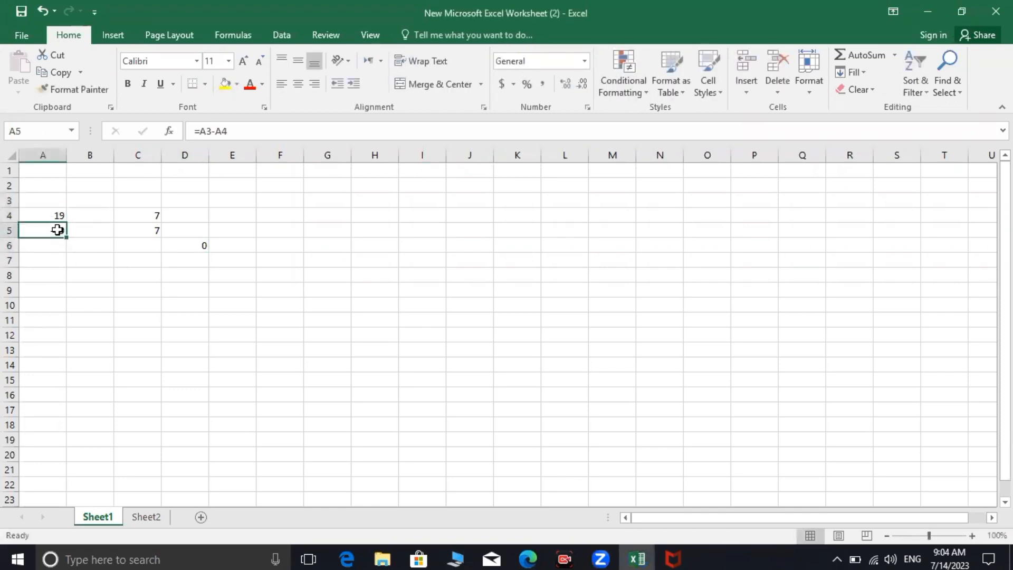
pyautogui.press('BackSpace')
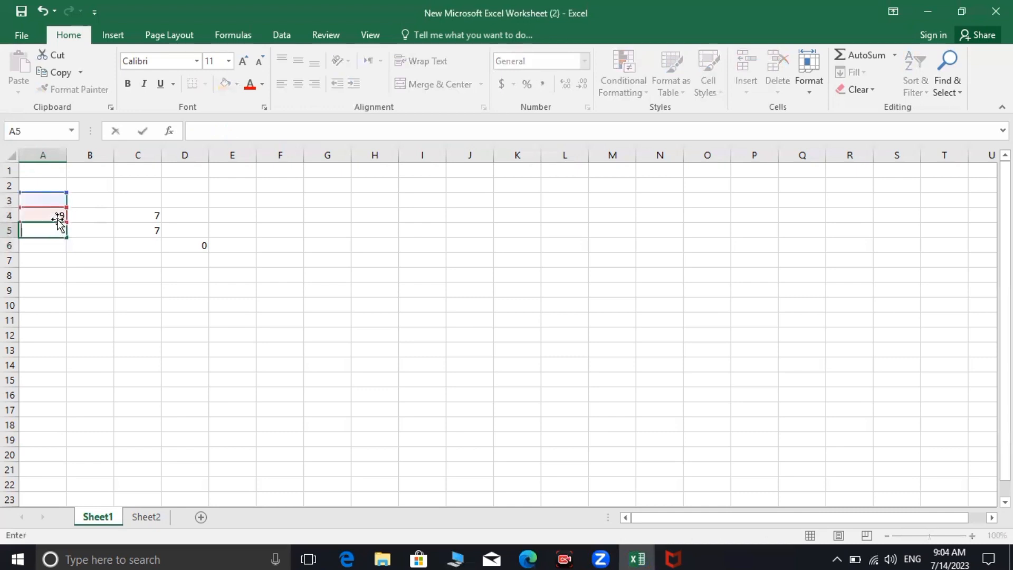
pyautogui.hotkey('ctrl', 'Return')
pyautogui.click(55, 214)
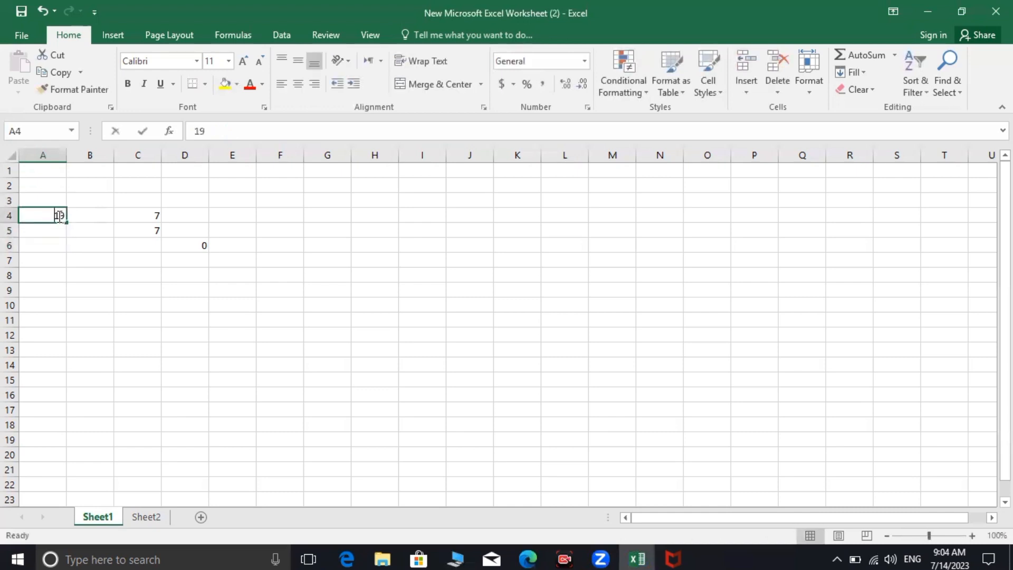
pyautogui.press('BackSpace')
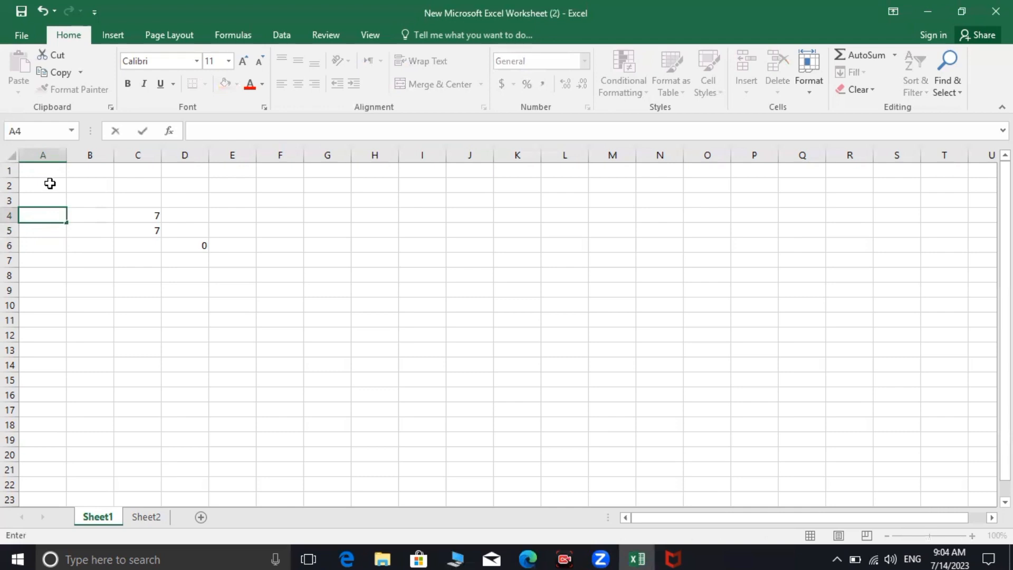
# - Enter 10 in cell A2 and 20 in cell A3
pyautogui.click(50, 186)
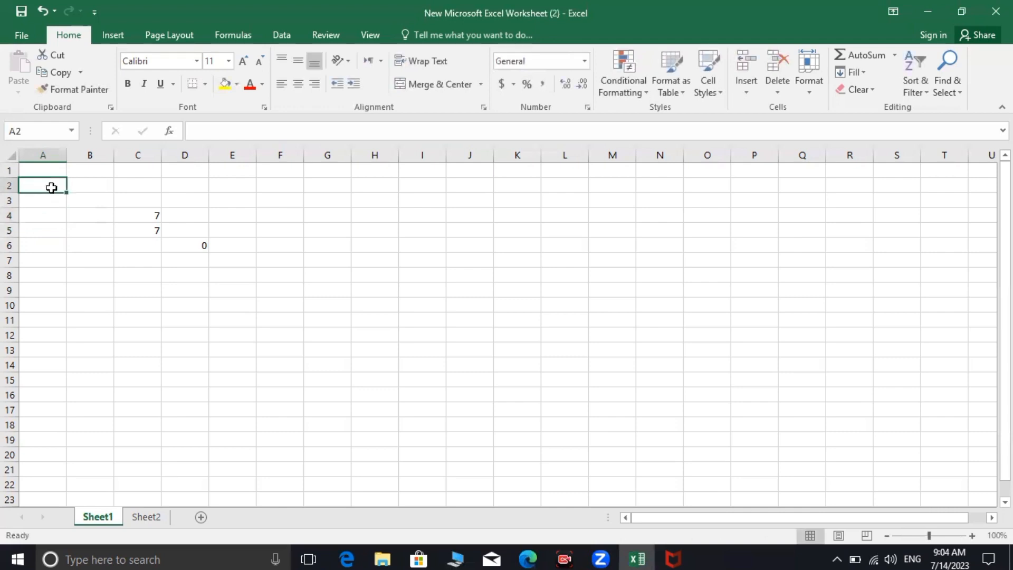
pyautogui.write('10')
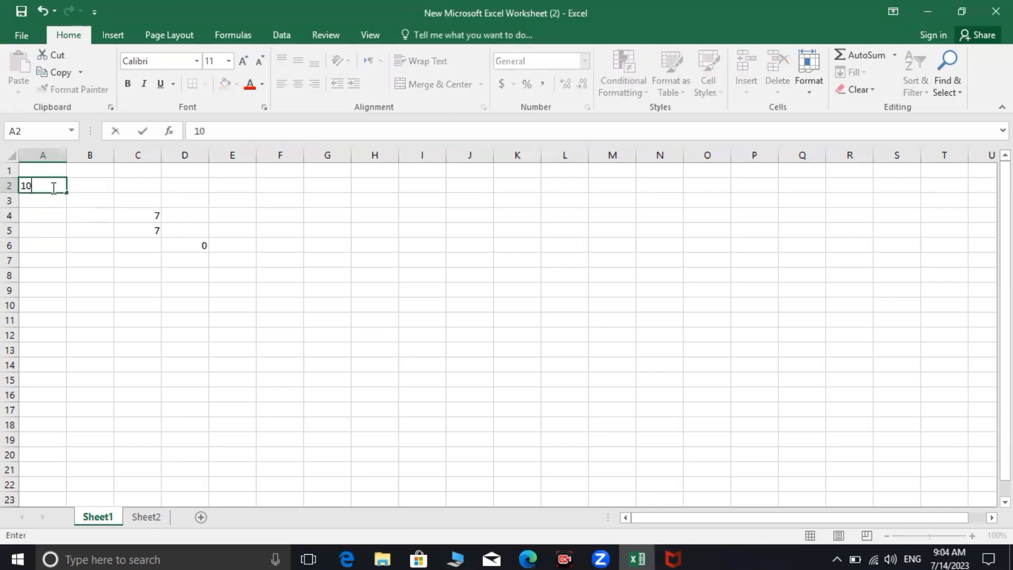
pyautogui.click(47, 200)
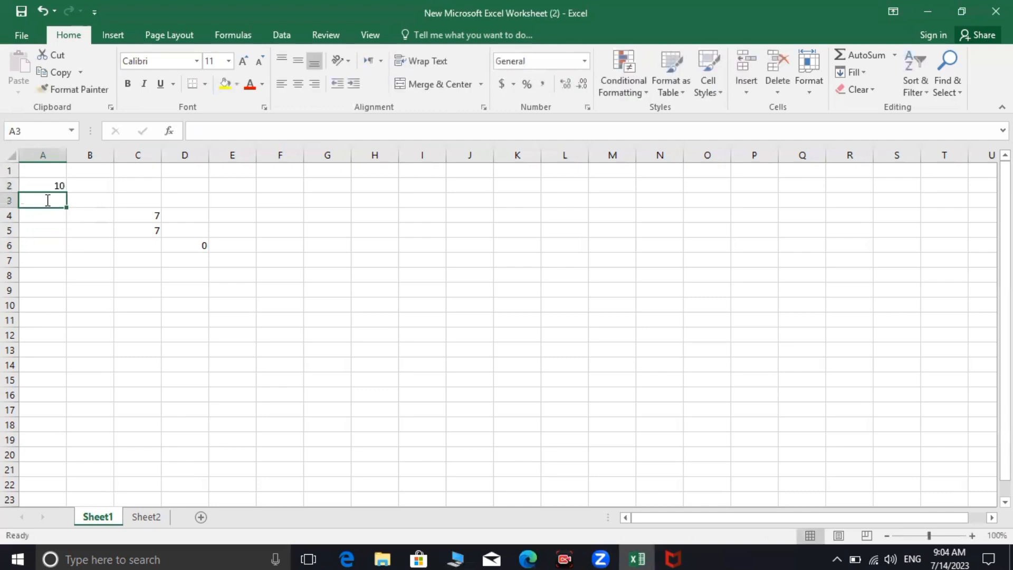
pyautogui.write('20')
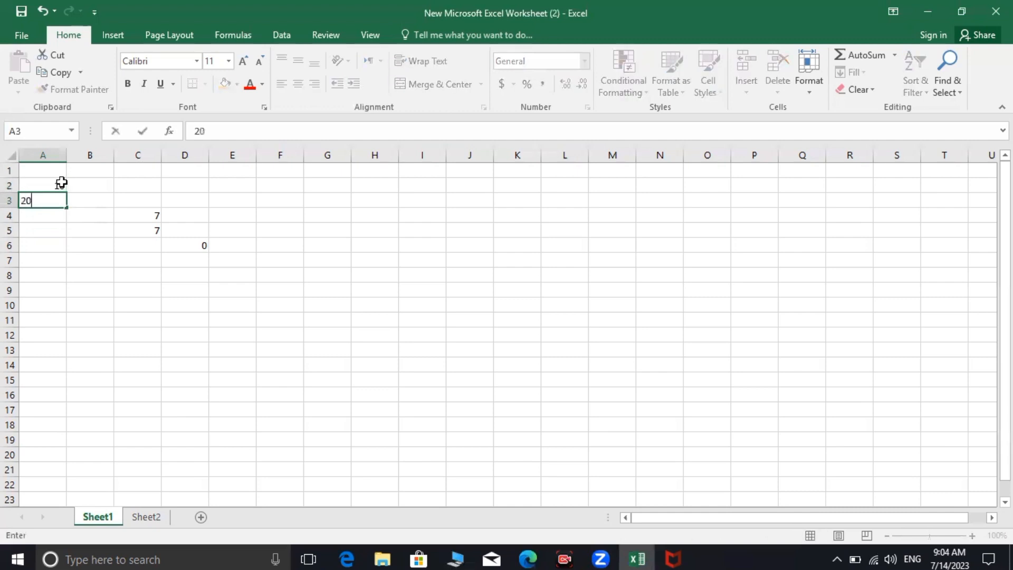
# - Extend the series from cells A2 and A3 down column A to cell A12 with AutoFill
pyautogui.click(62, 186)
pyautogui.moveTo(62, 186); pyautogui.dragTo(63, 203)
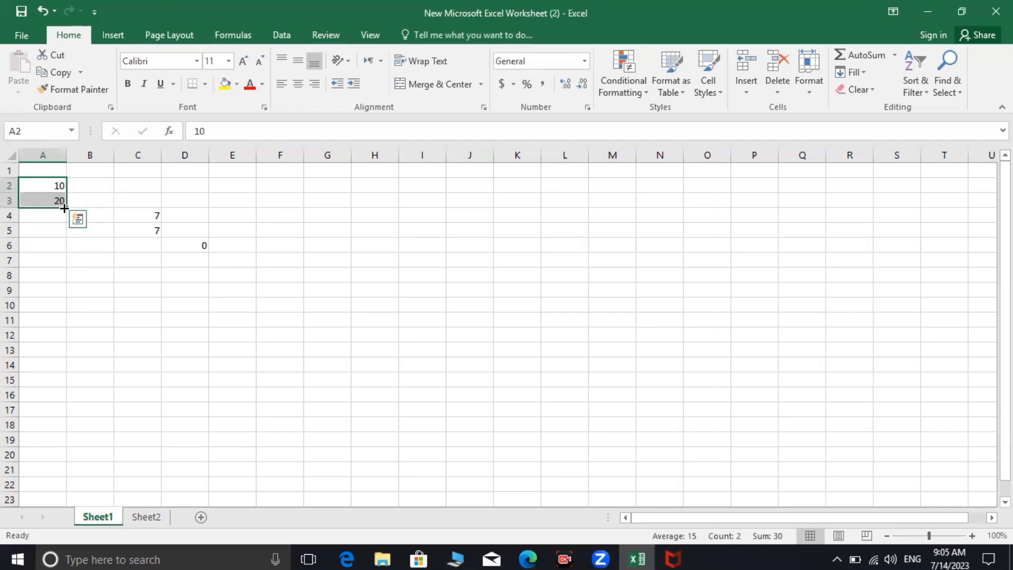
pyautogui.moveTo(65, 208); pyautogui.dragTo(65, 263)
pyautogui.moveTo(67, 349); pyautogui.dragTo(68, 344)
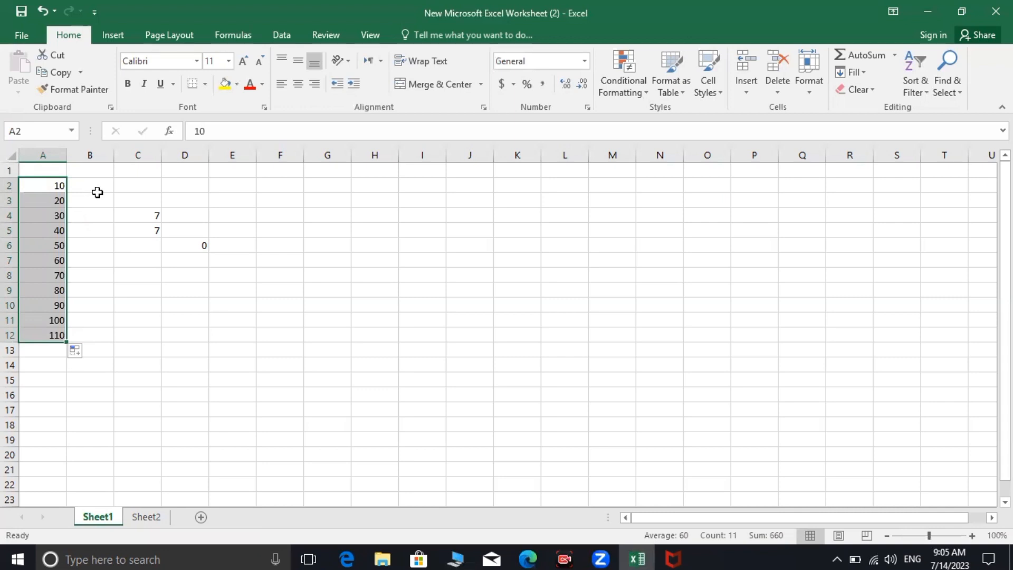
# - Enter 1 in cell B3 and 2 in cell B4
pyautogui.click(97, 195)
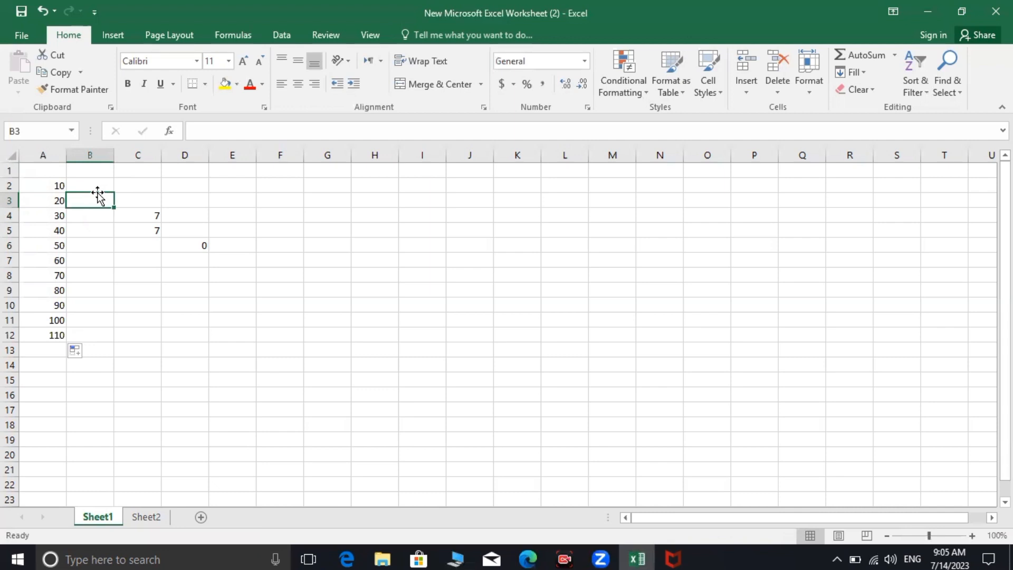
pyautogui.write('1')
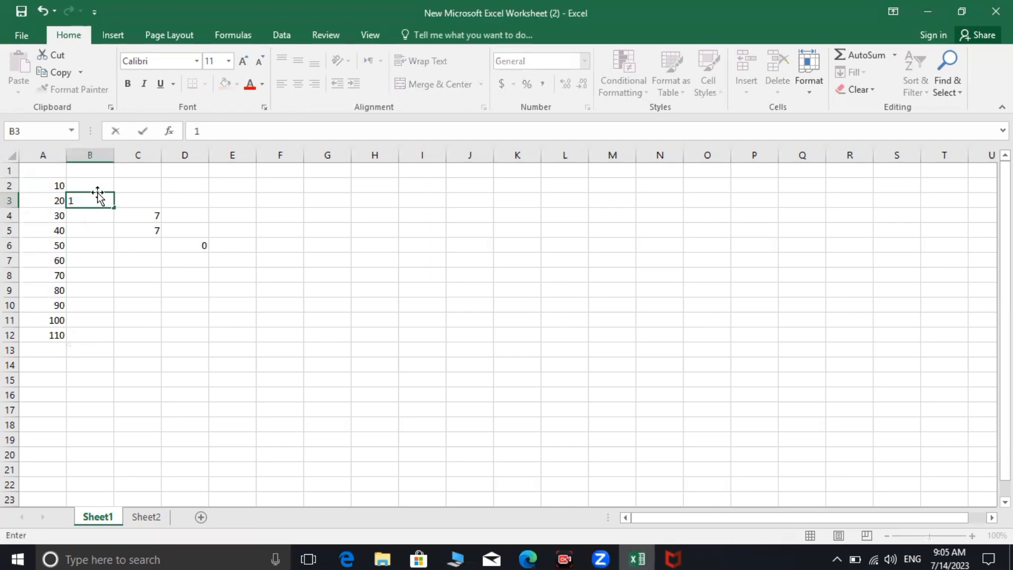
pyautogui.press('Return')
pyautogui.write('2')
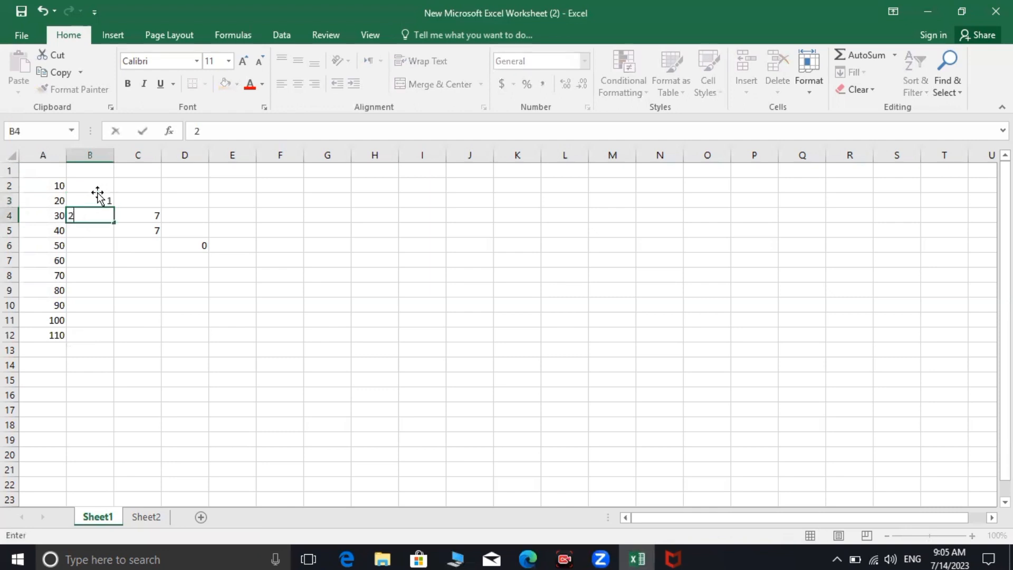
pyautogui.click(120, 197)
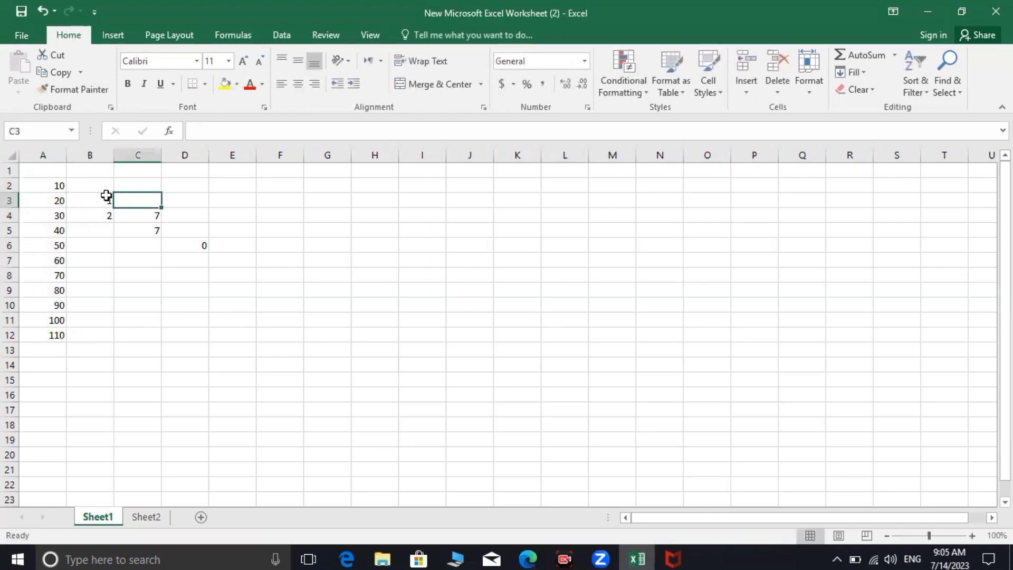
# - Extend the series from cells B3 and B4 down column B with AutoFill
pyautogui.click(106, 196)
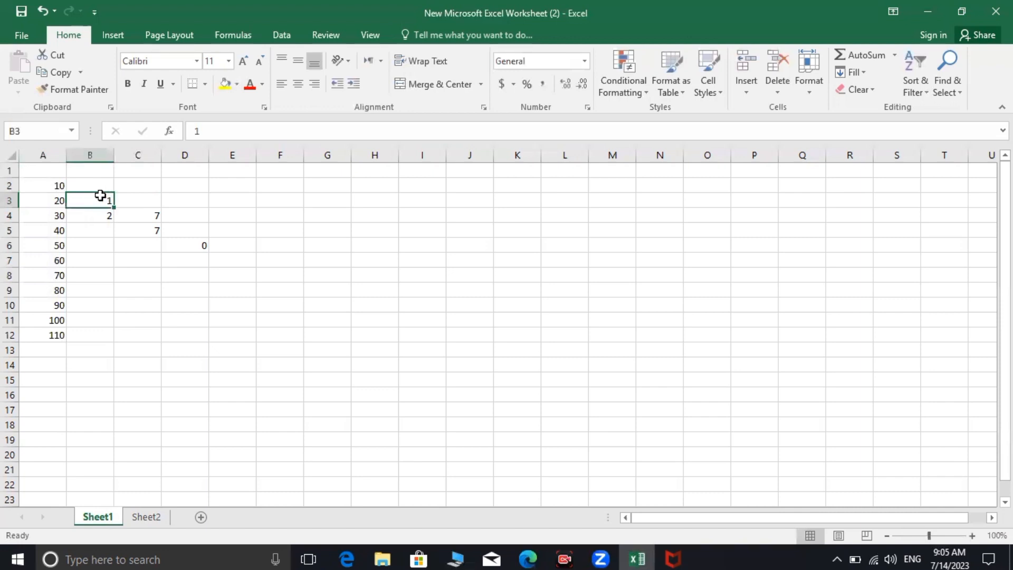
pyautogui.hotkey('shift', 'Down')
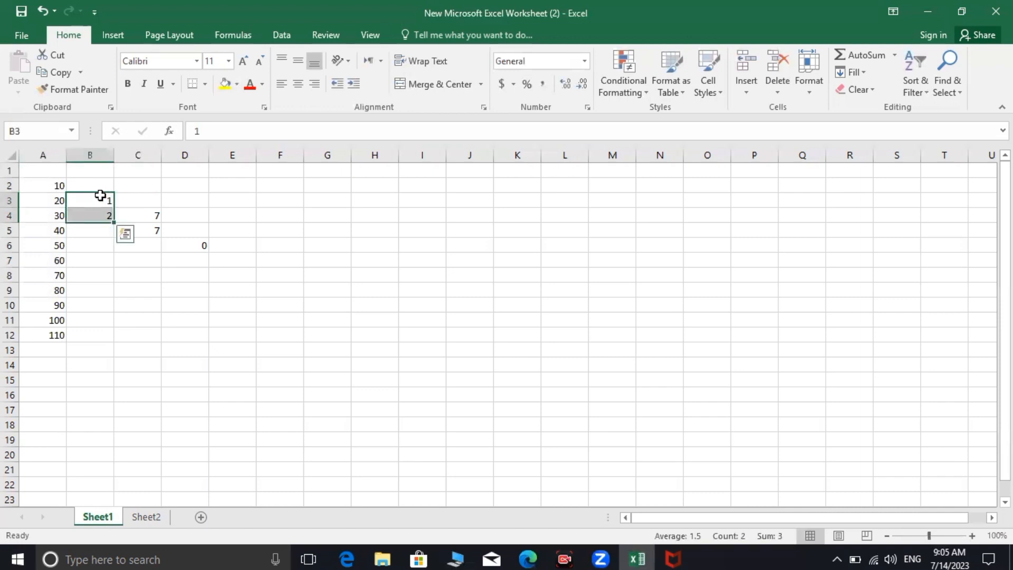
pyautogui.moveTo(114, 222); pyautogui.dragTo(120, 446)
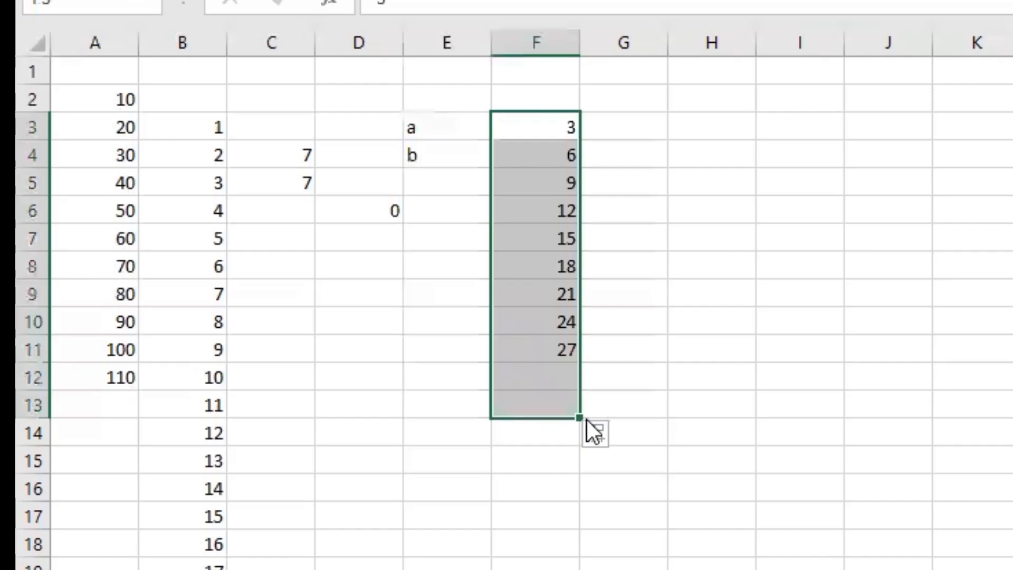
# - Extend the series from cells F3 and F4 down column F to cell F13 with AutoFill
pyautogui.moveTo(306, 362); pyautogui.dragTo(307, 360)
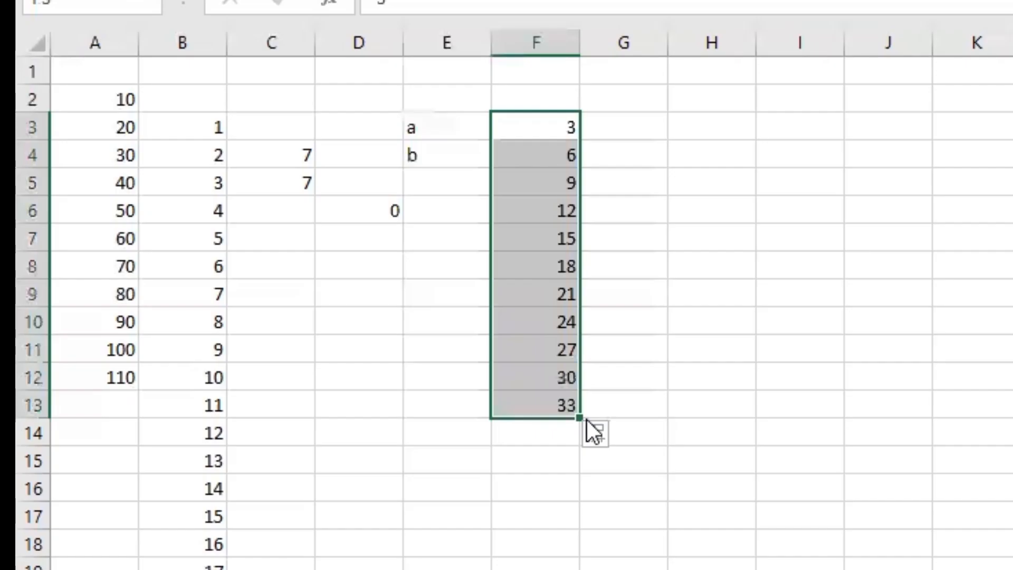
pyautogui.click(690, 359)
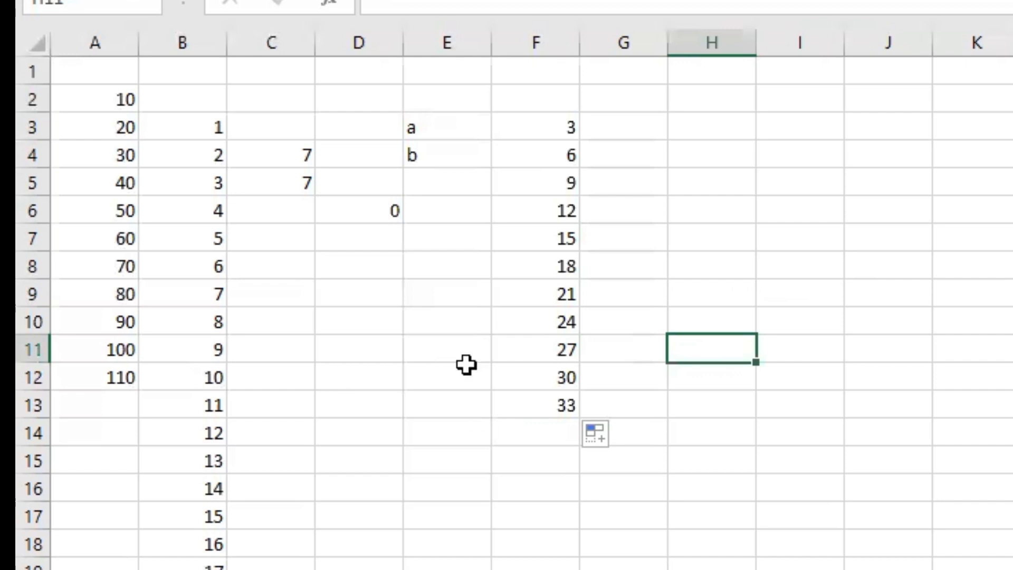
# - Enter 20 in cell D9 and 5 in cell D10
pyautogui.click(383, 290)
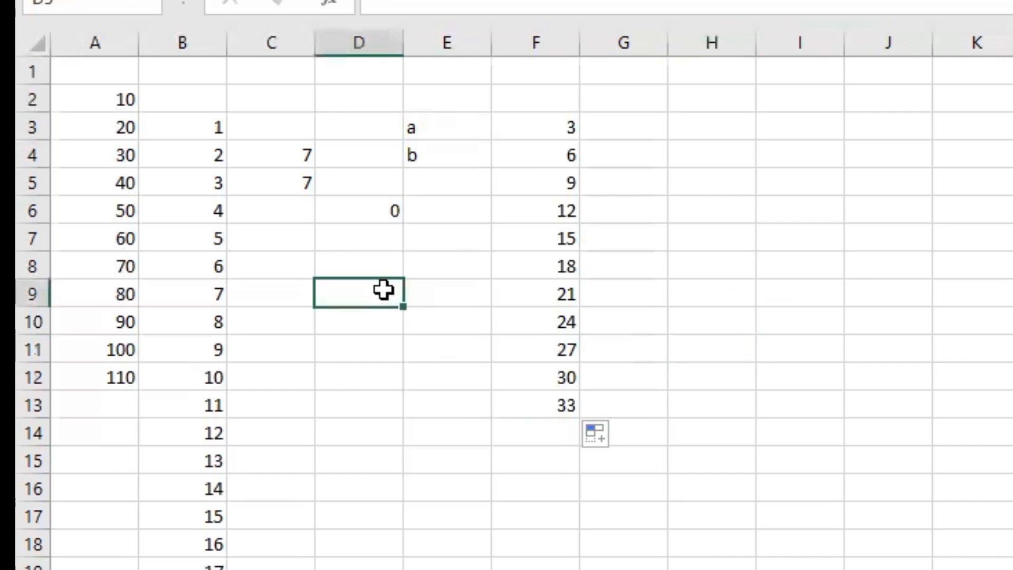
pyautogui.write('20')
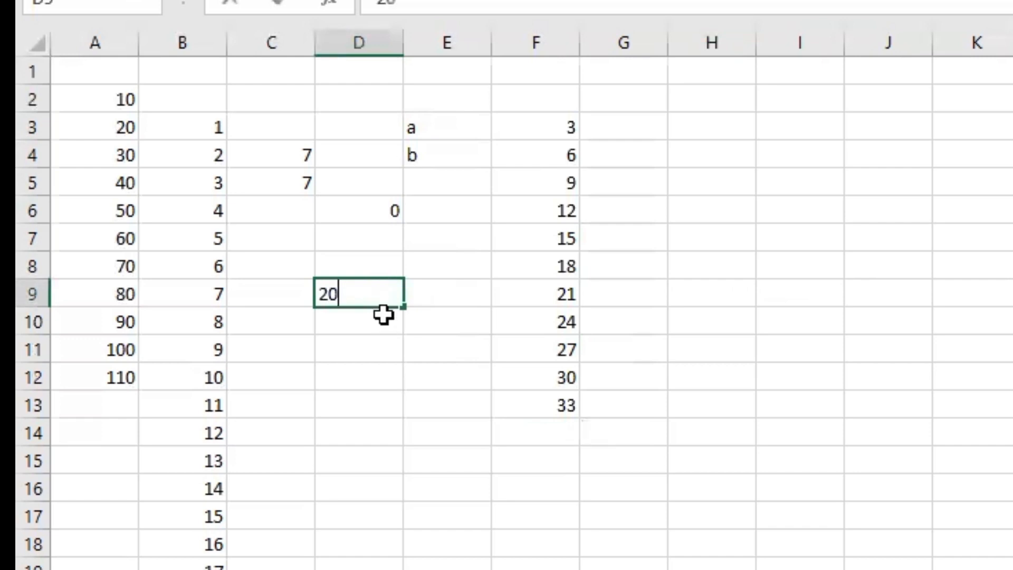
pyautogui.press('Return')
pyautogui.write('5')
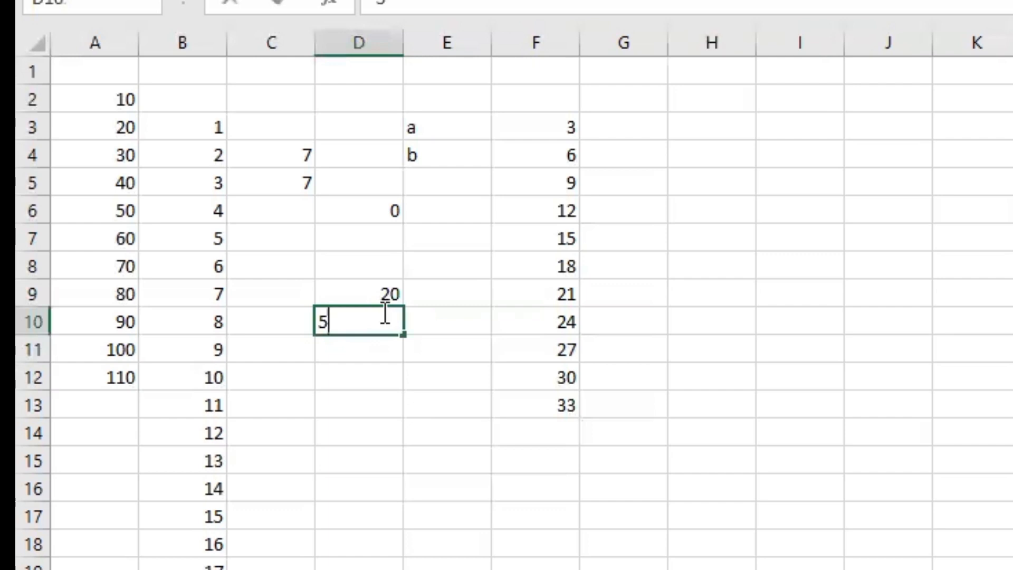
pyautogui.press('Return')
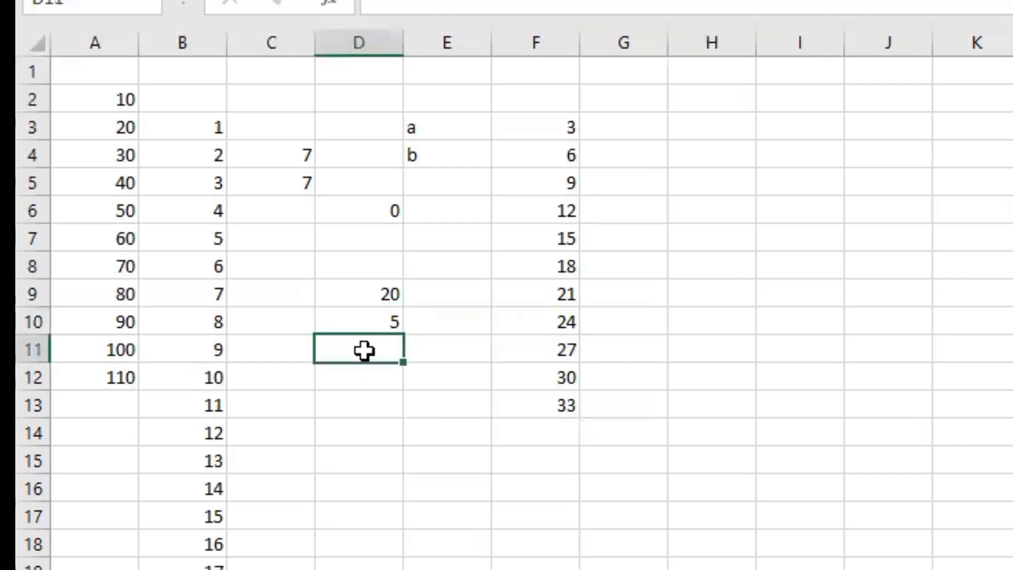
# - Multiply the two numbers above in cell D11 with the formula =d9*d10
pyautogui.write('=')
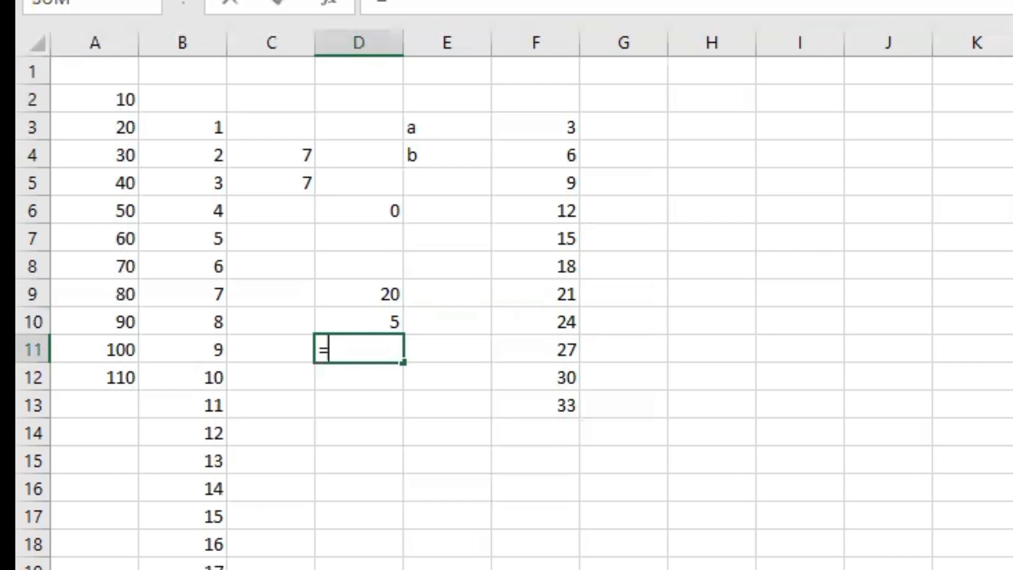
pyautogui.hotkey('alt', 'Tab')
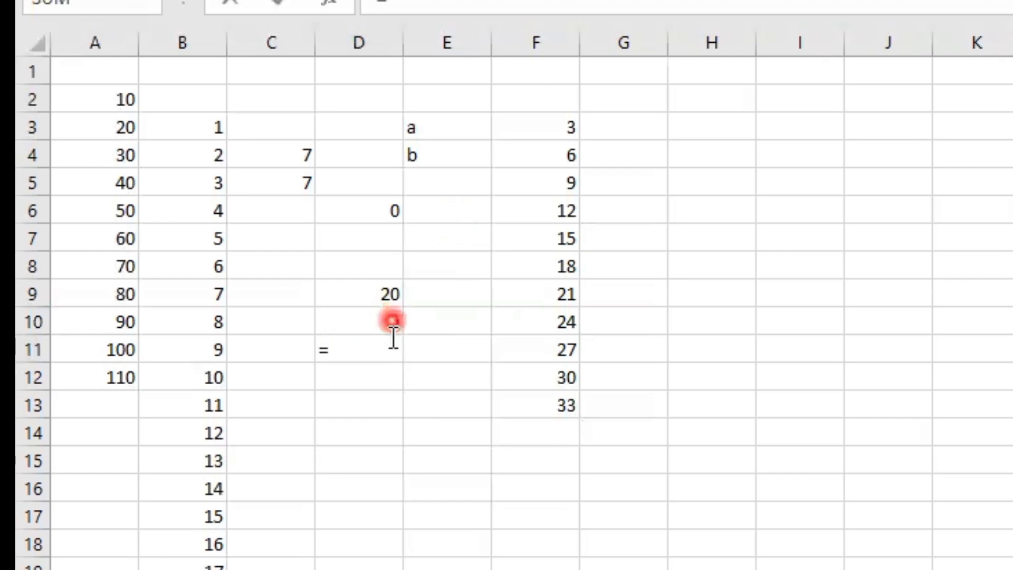
pyautogui.click(340, 346)
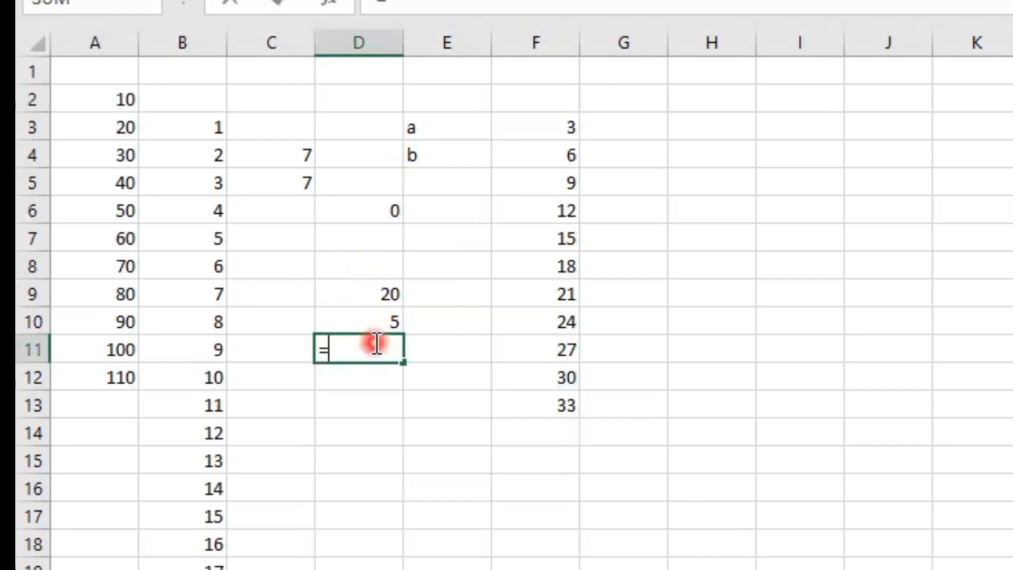
pyautogui.write('d9')
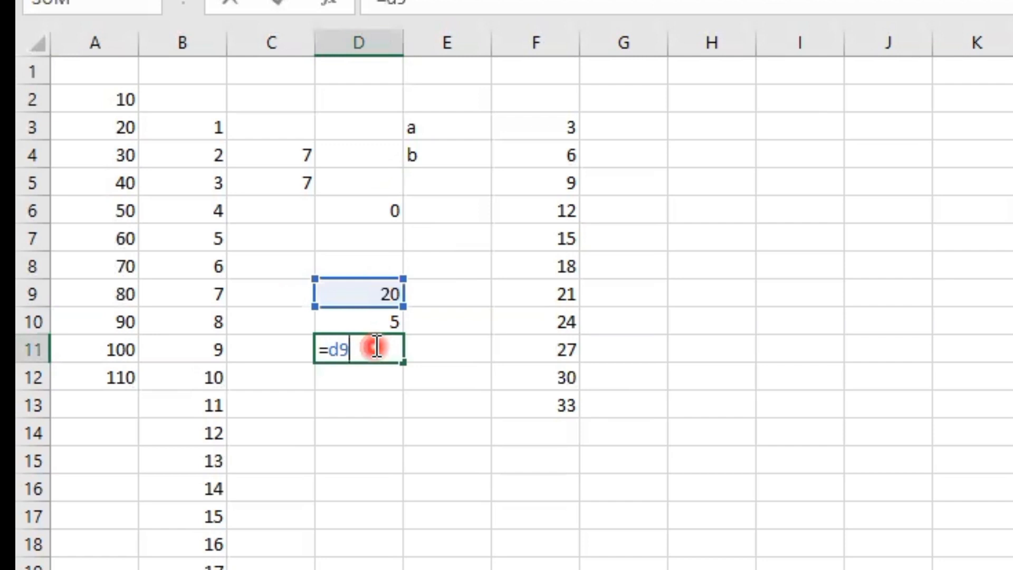
pyautogui.write('*')
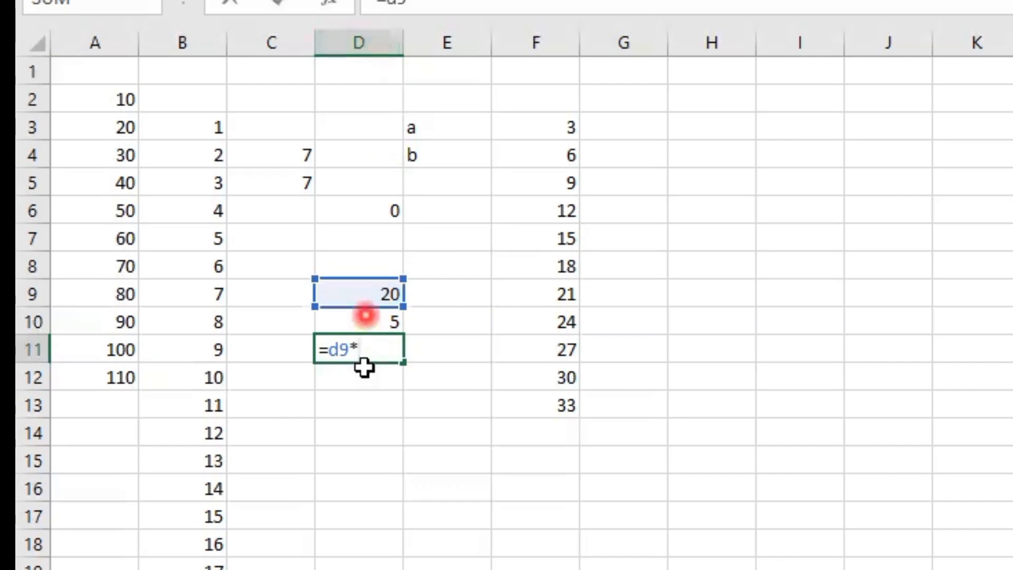
pyautogui.write('d1')
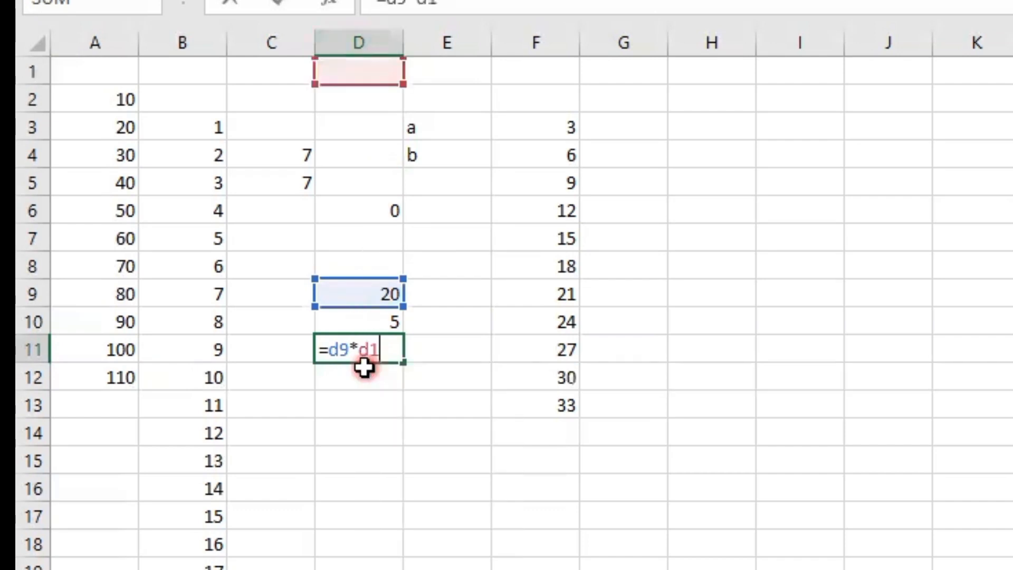
pyautogui.write('0')
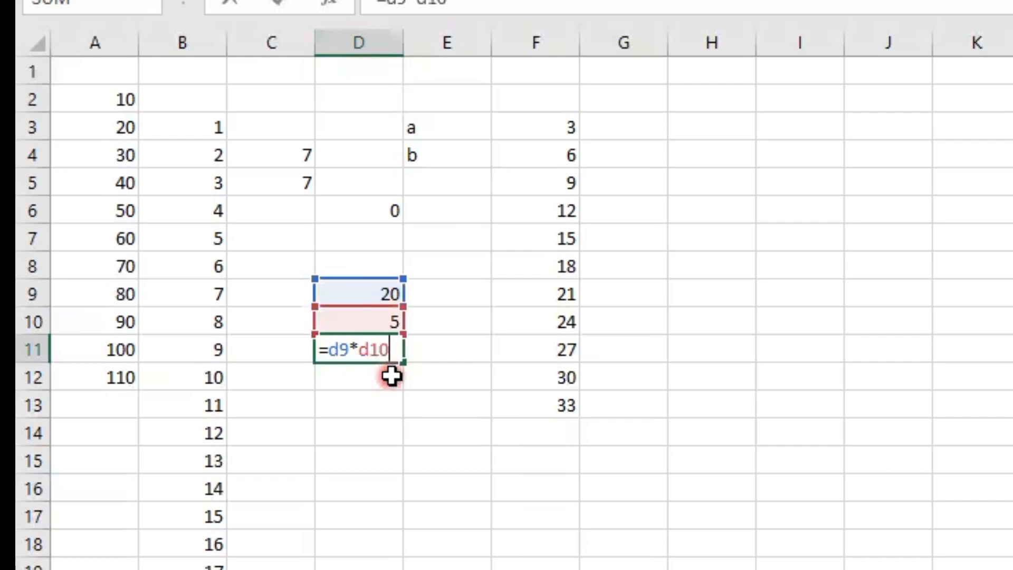
pyautogui.press('Return')
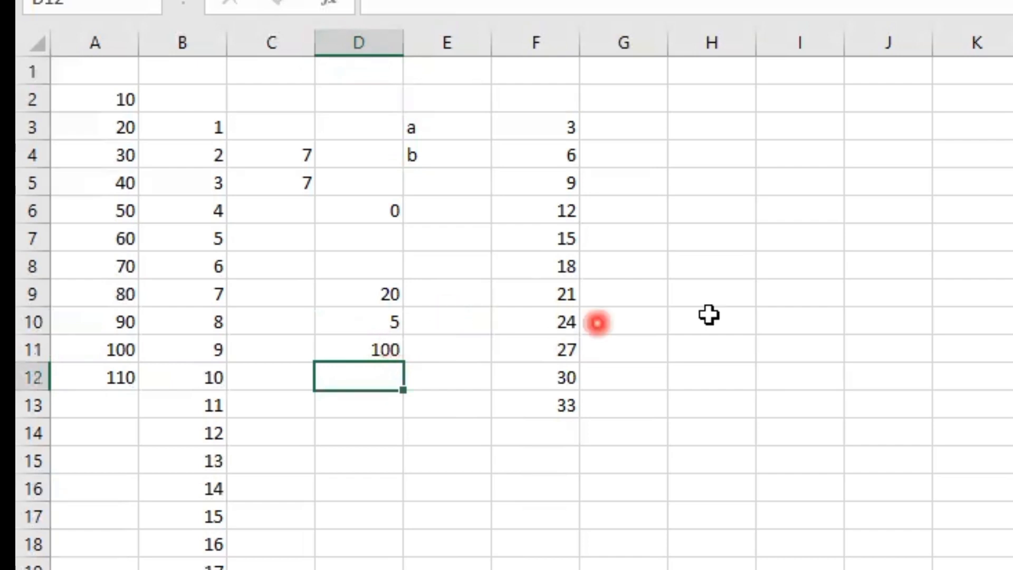
# - Enter 300 in cell A1 above the column A series
pyautogui.click(115, 76)
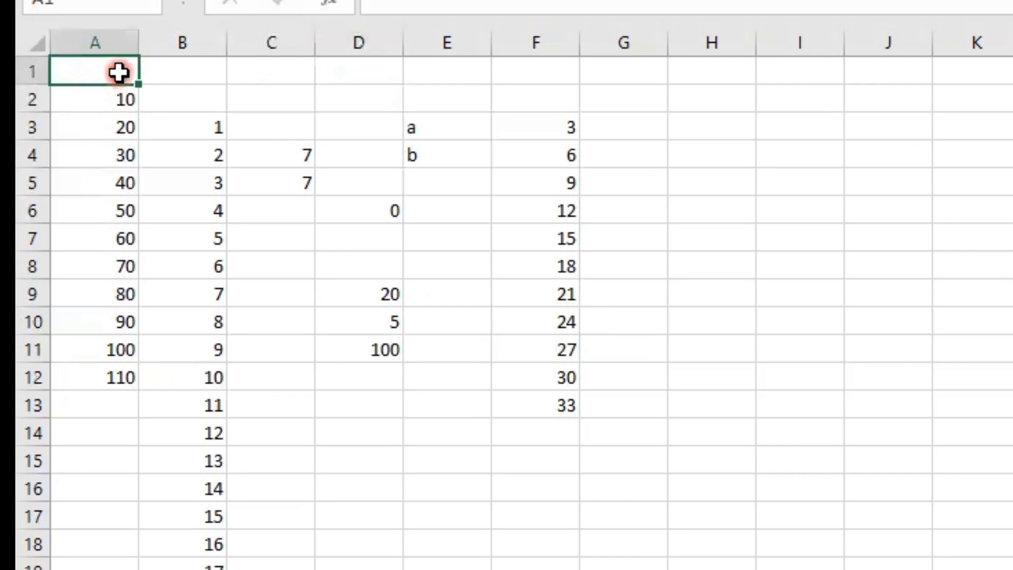
pyautogui.write('1')
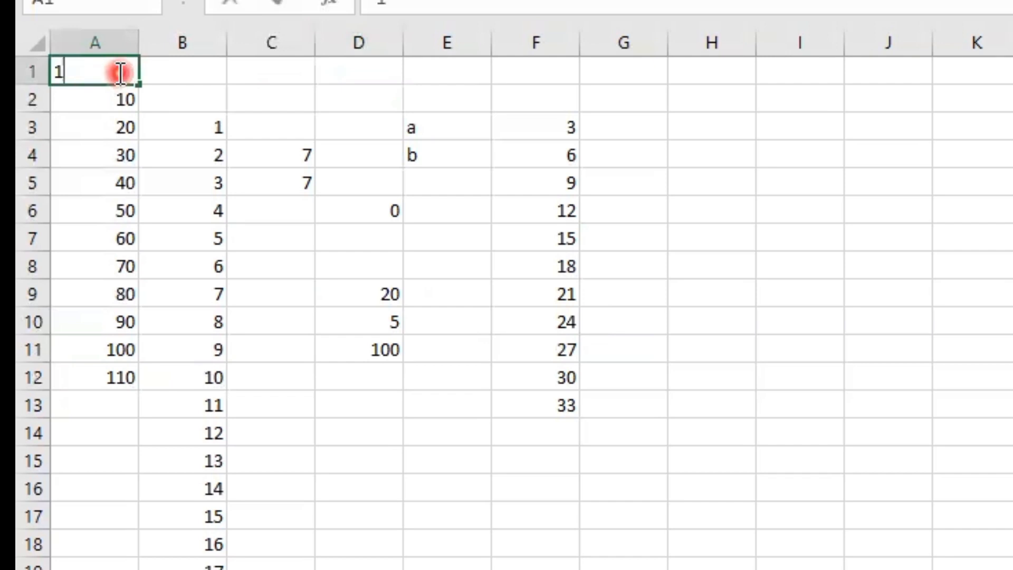
pyautogui.write('00')
pyautogui.press('BackSpace')
pyautogui.press('BackSpace')
pyautogui.press('BackSpace')
pyautogui.write('300')
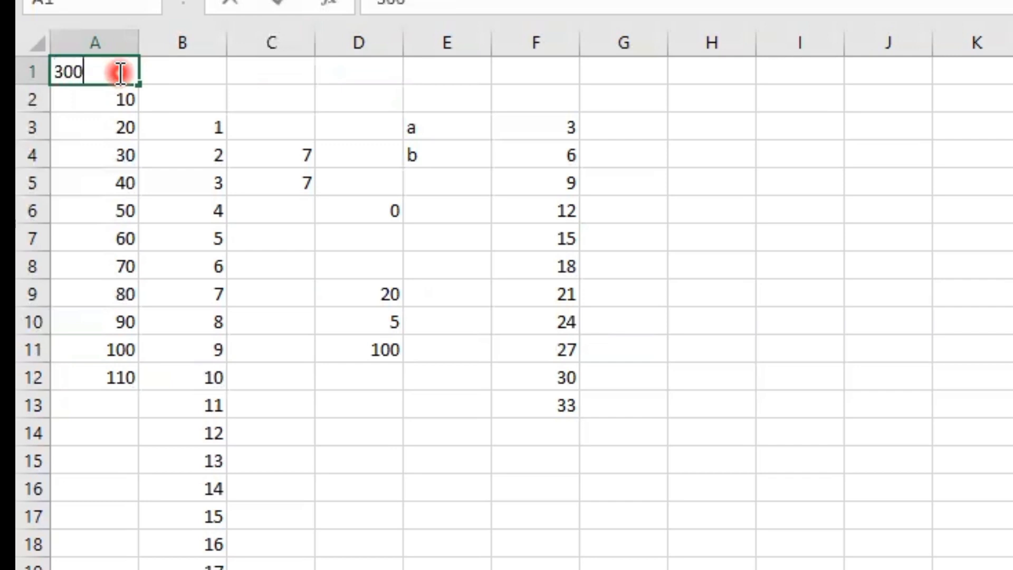
pyautogui.click(110, 105)
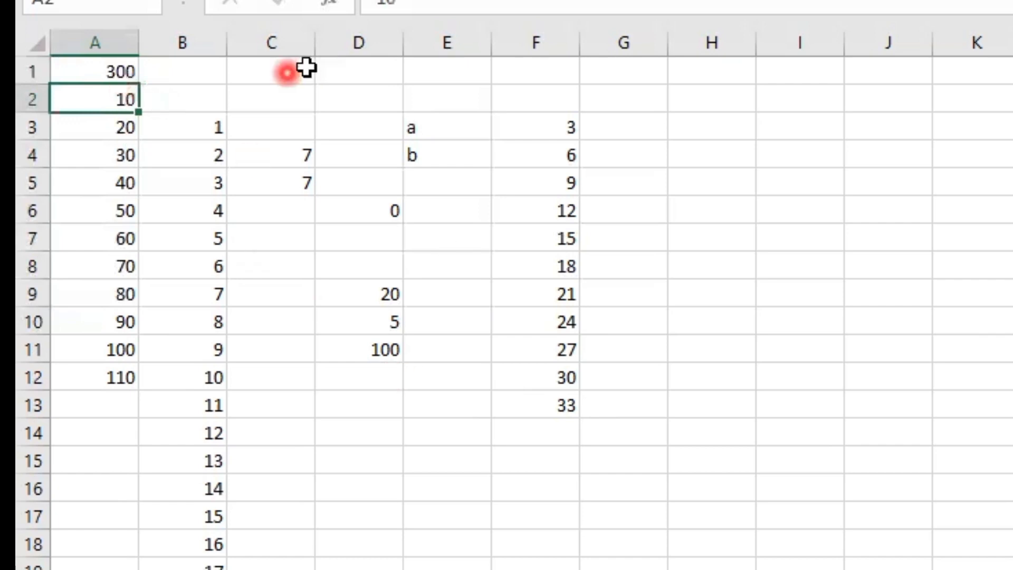
# - Divide cell A1 by cell A2 in cell B1 with the formula =a1/a2
pyautogui.click(211, 67)
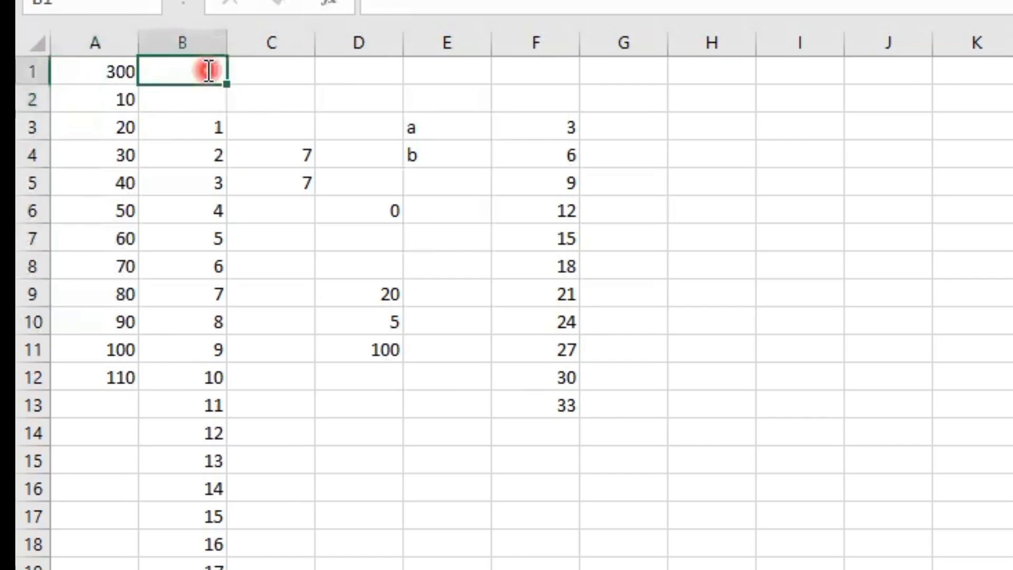
pyautogui.write('=')
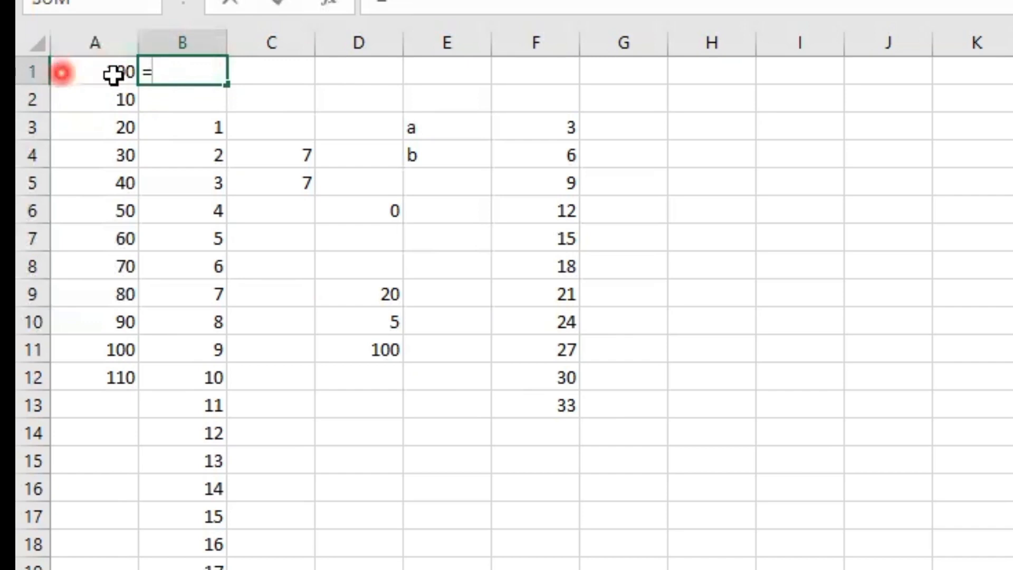
pyautogui.write('a1')
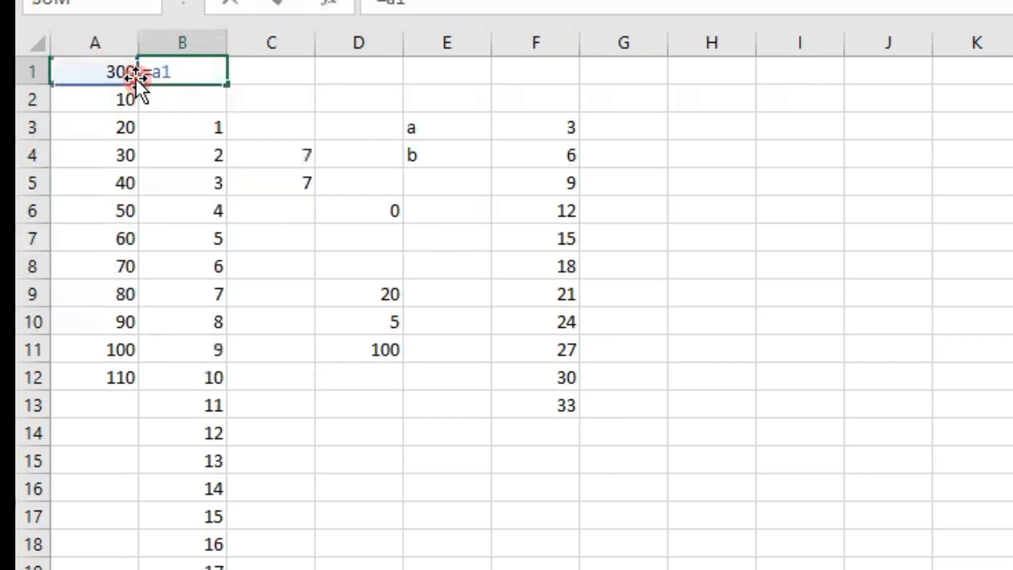
pyautogui.write('?')
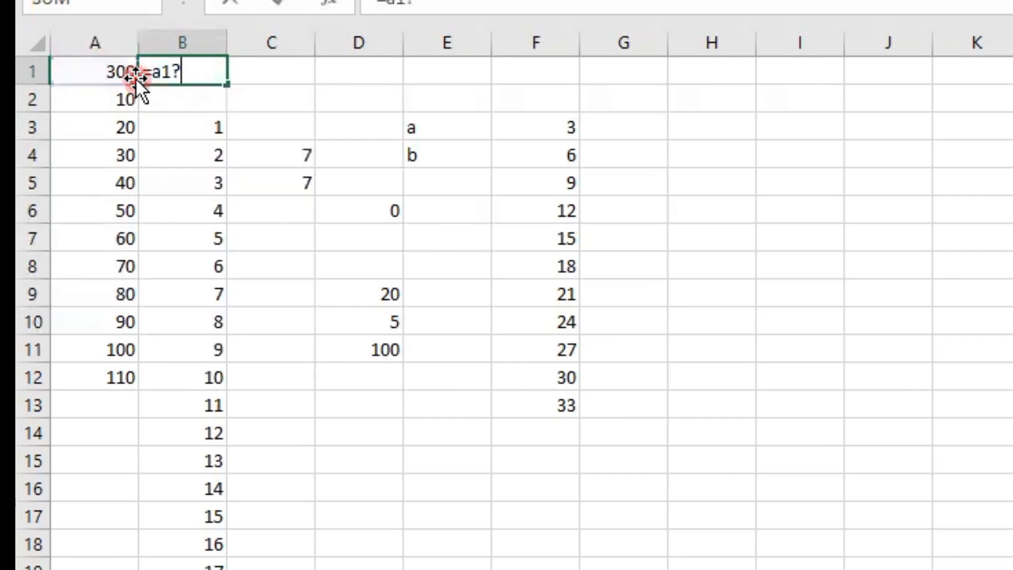
pyautogui.press('BackSpace')
pyautogui.write('/')
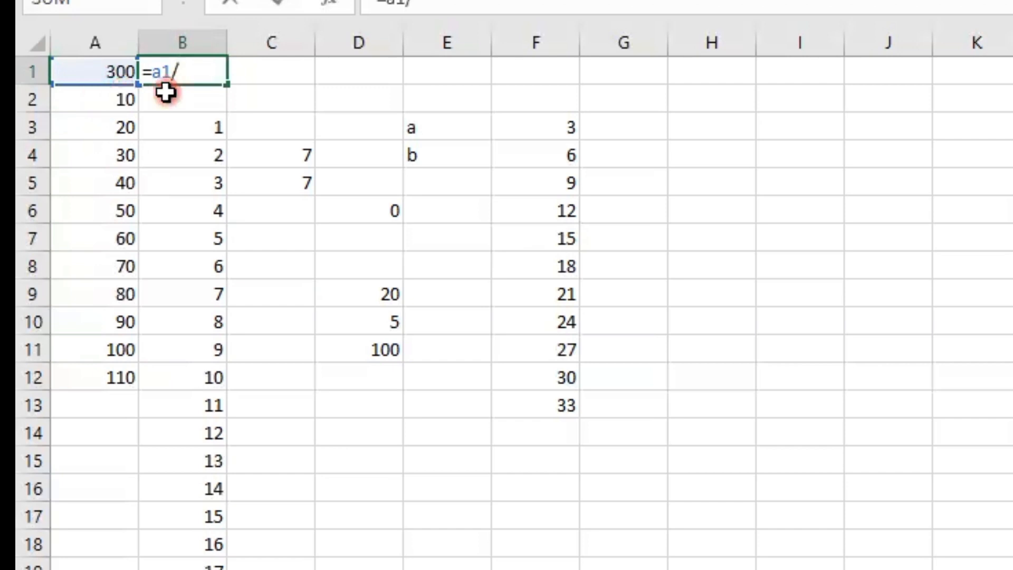
pyautogui.write('a2')
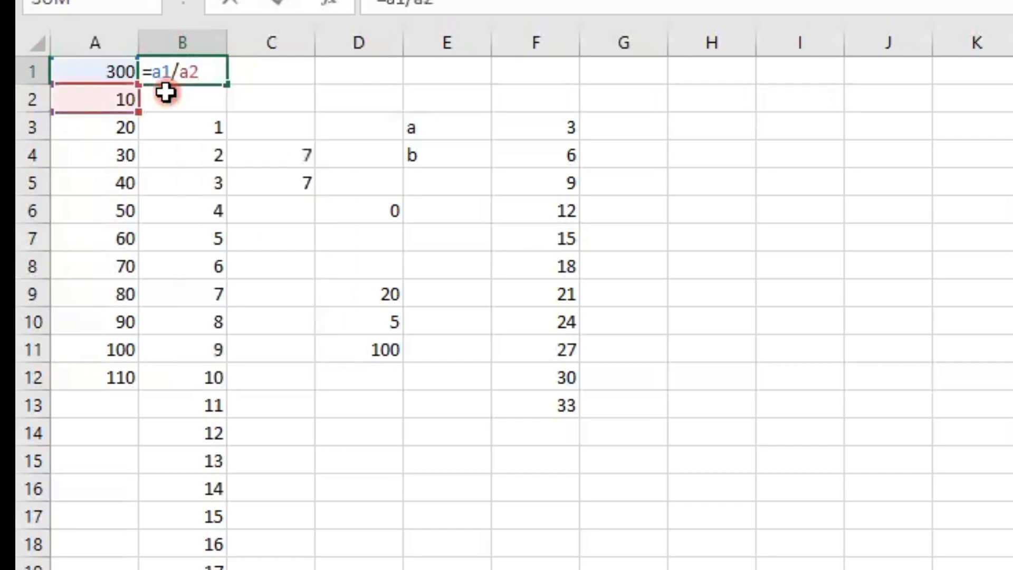
pyautogui.press('Return')
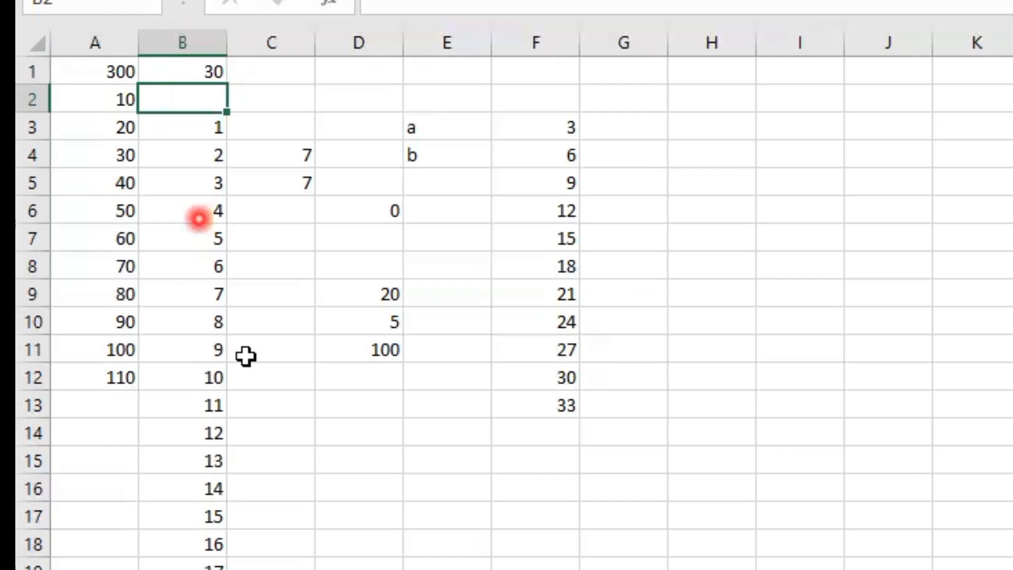
# - Enter the formula =min(a1:12) in cell A14 to find the smallest number in column A
pyautogui.click(100, 77)
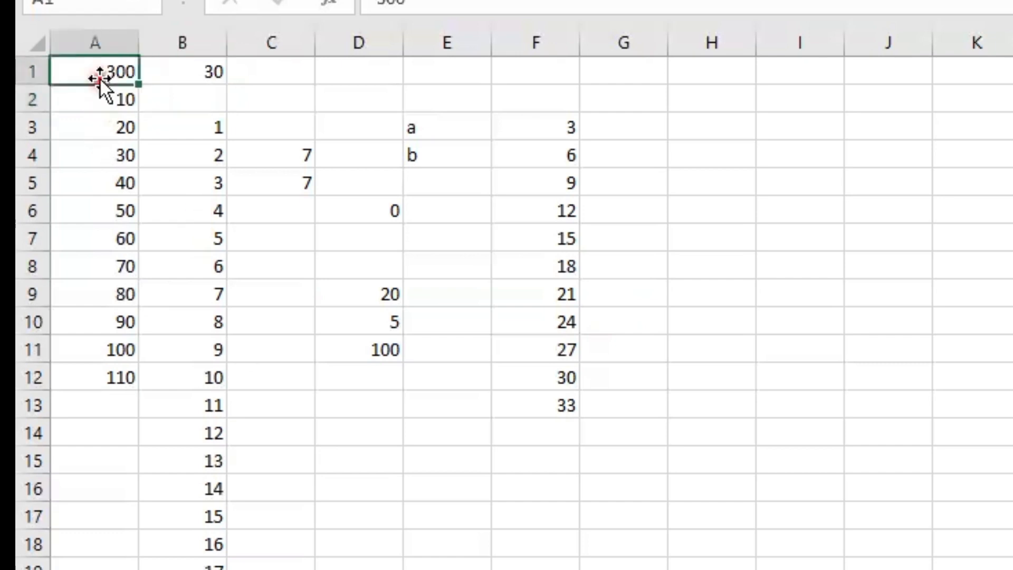
pyautogui.moveTo(99, 78); pyautogui.dragTo(90, 379)
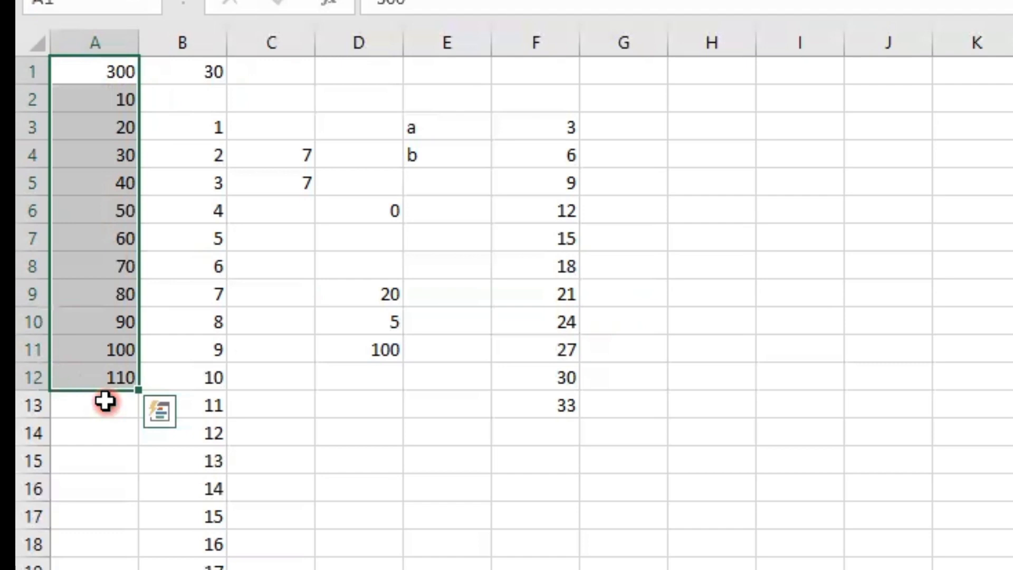
pyautogui.click(115, 430)
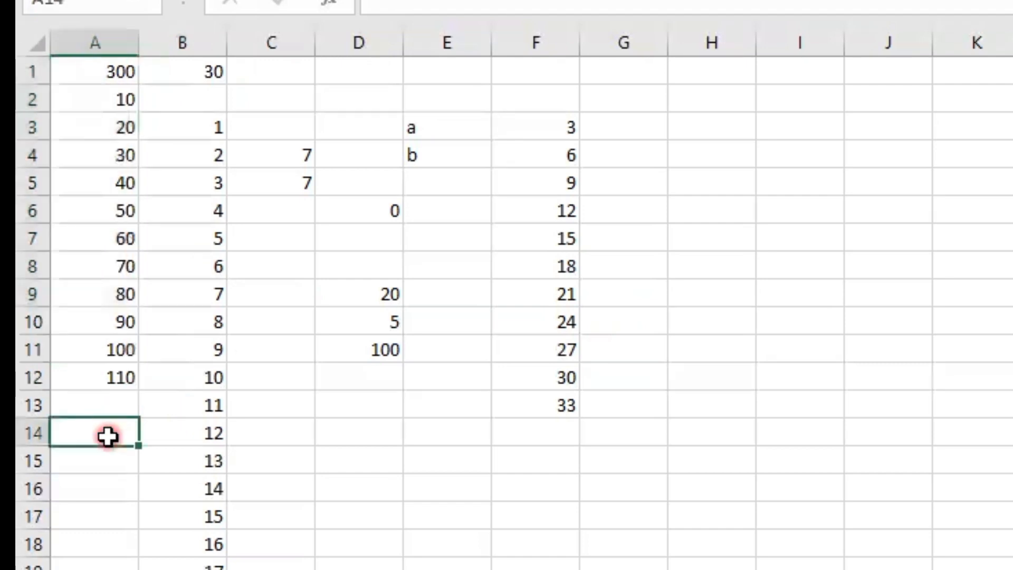
pyautogui.doubleClick(108, 436)
pyautogui.write('=')
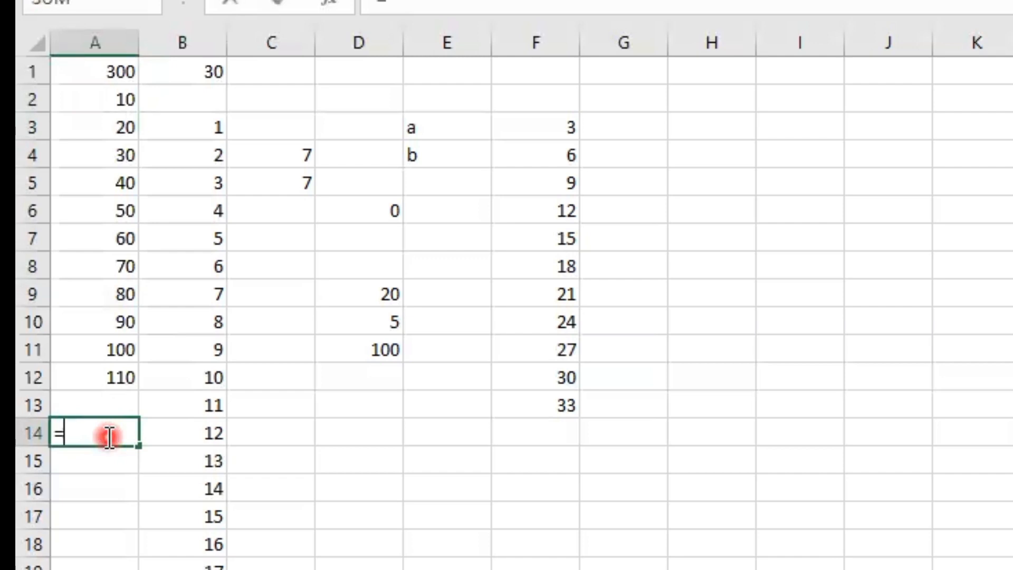
pyautogui.write('min')
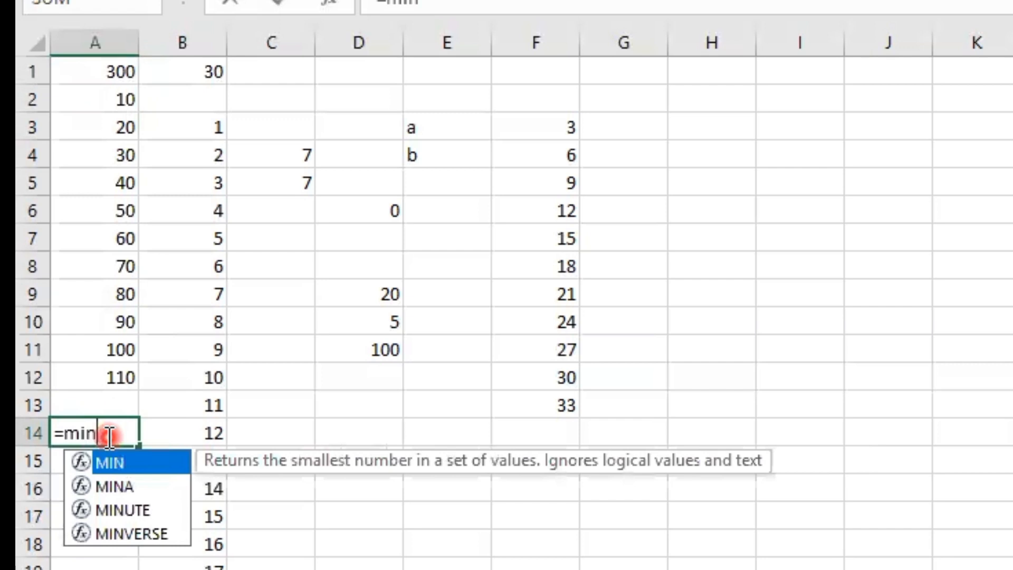
pyautogui.write('(')
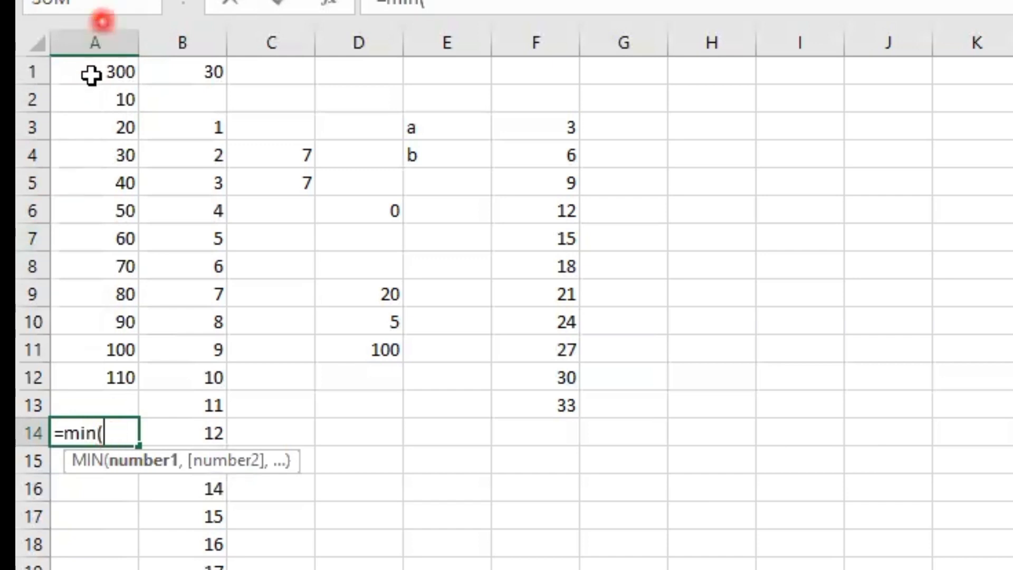
pyautogui.write('a1')
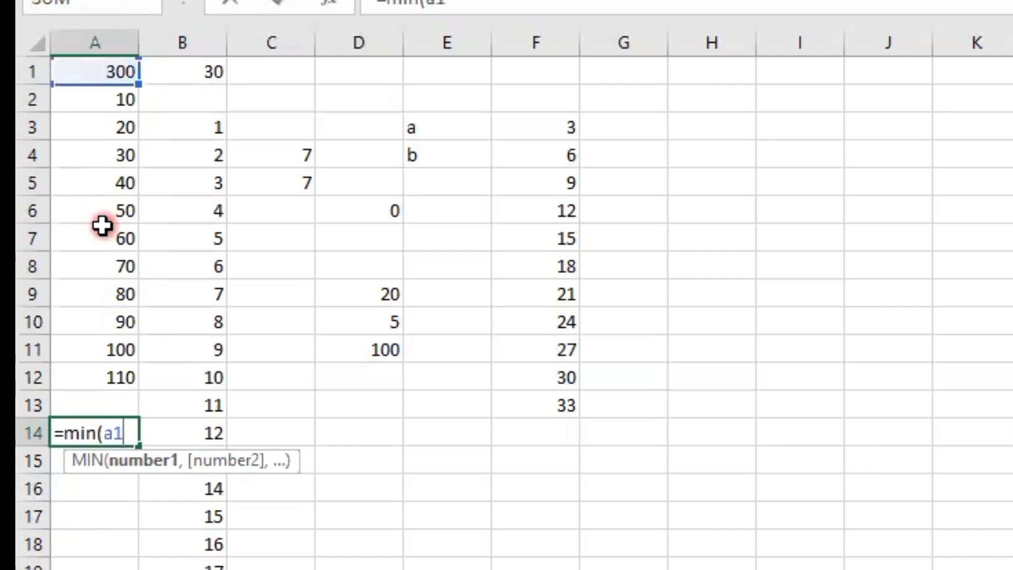
pyautogui.write(':')
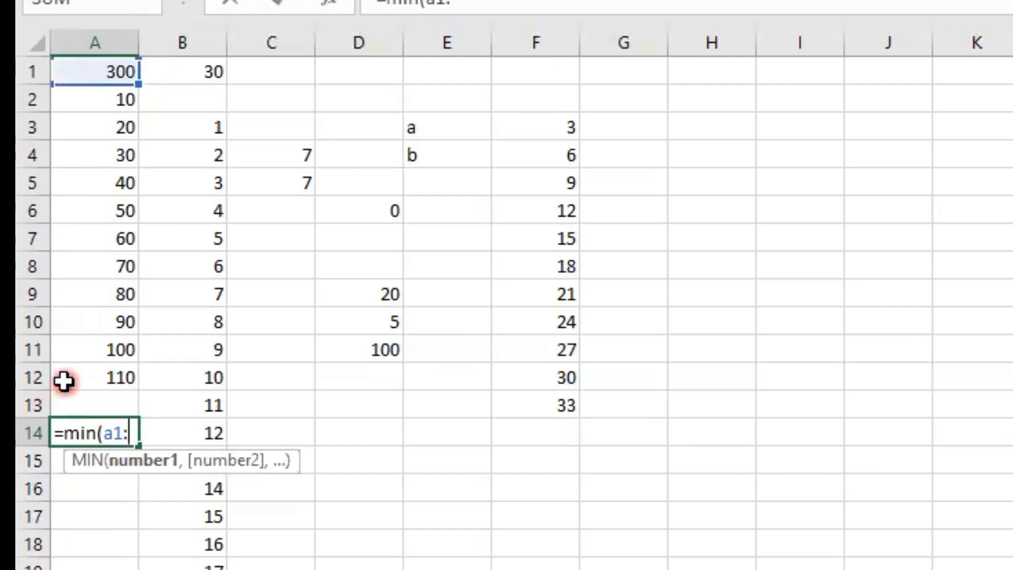
pyautogui.write('a')
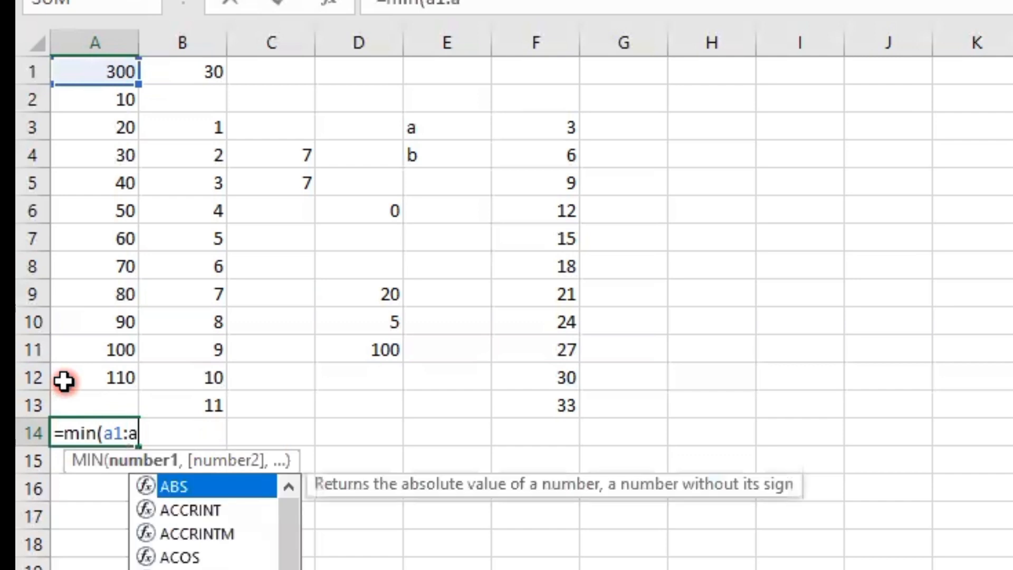
pyautogui.write('0')
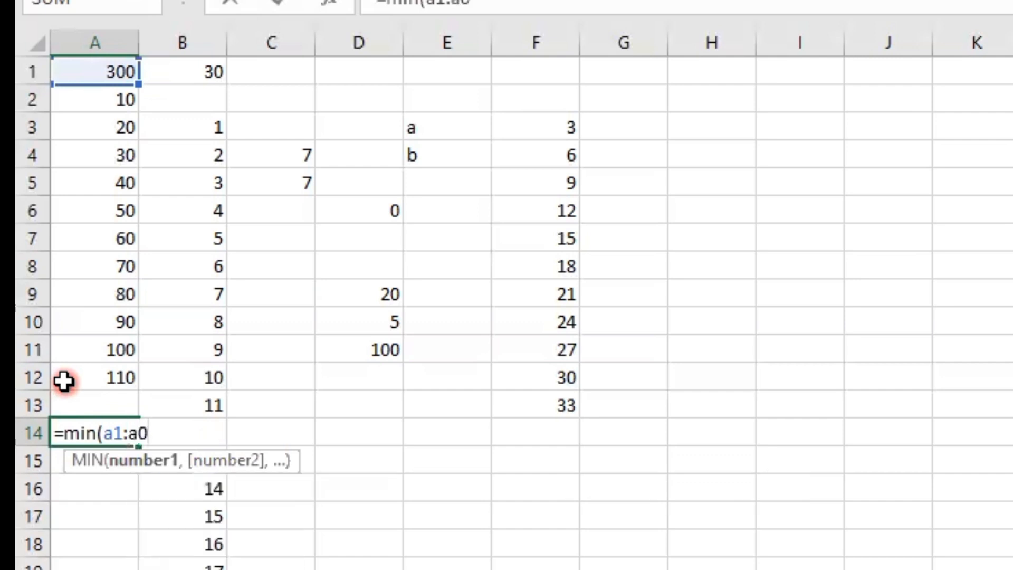
pyautogui.press('BackSpace')
pyautogui.press('BackSpace')
pyautogui.write('10')
pyautogui.press('BackSpace')
pyautogui.press('BackSpace')
pyautogui.write('`2')
pyautogui.press('BackSpace')
pyautogui.press('BackSpace')
pyautogui.write('12)')
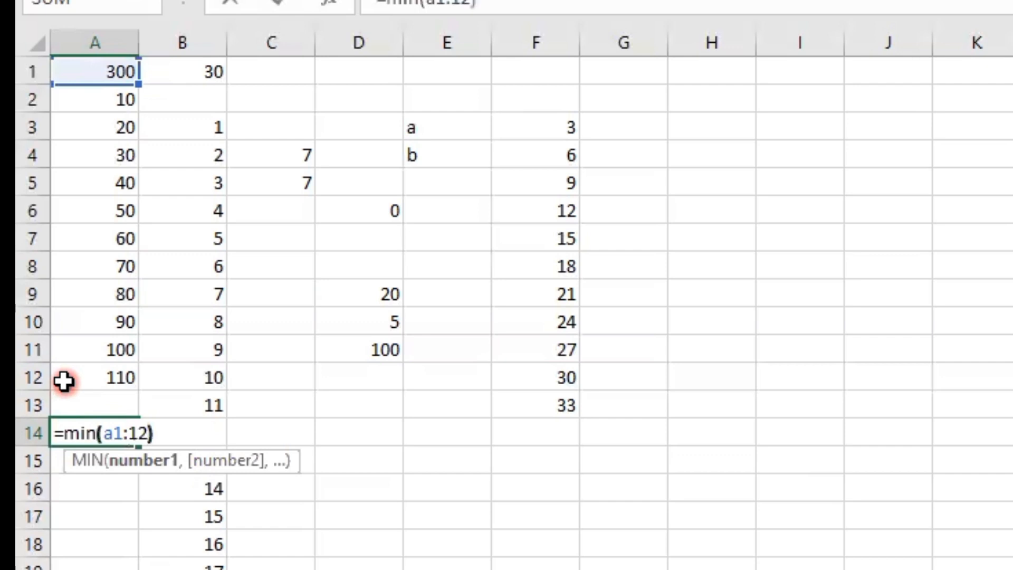
pyautogui.click(65, 382)
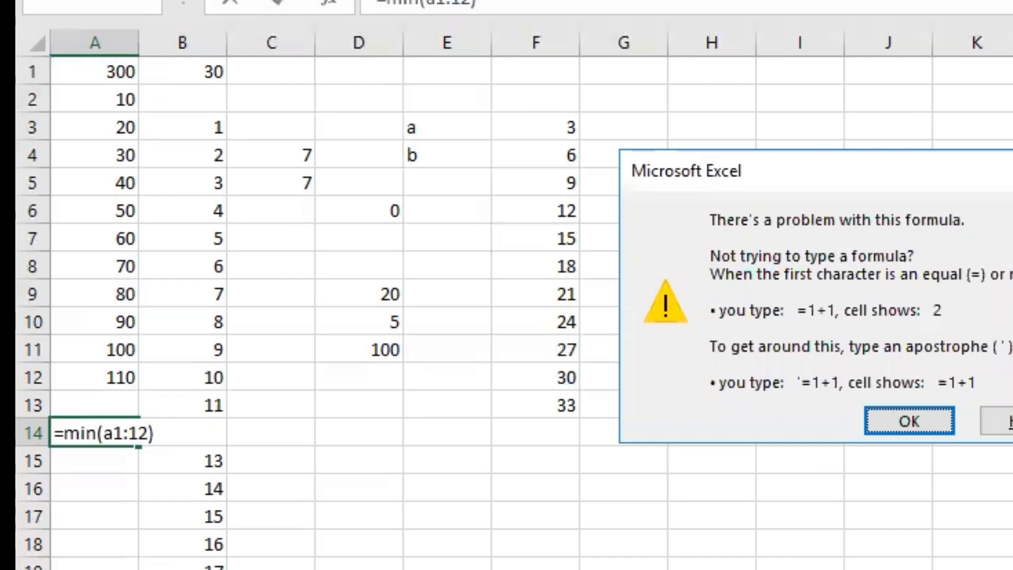
pyautogui.press('Return')
# - Correct the range end in cell A14's formula so it reads =min(a1:a12)
pyautogui.click(121, 446)
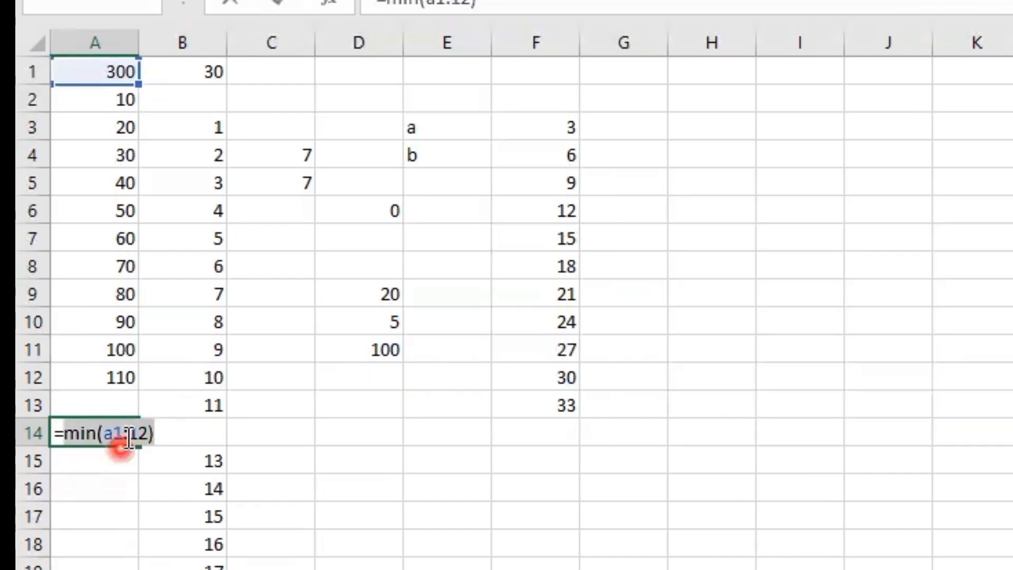
pyautogui.click(128, 438)
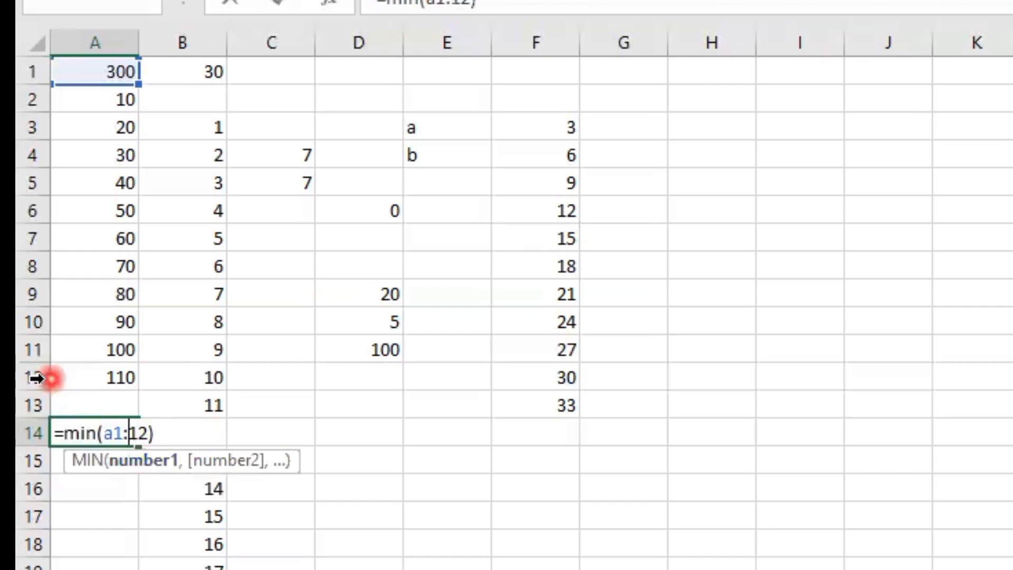
pyautogui.click(130, 432)
pyautogui.write('a')
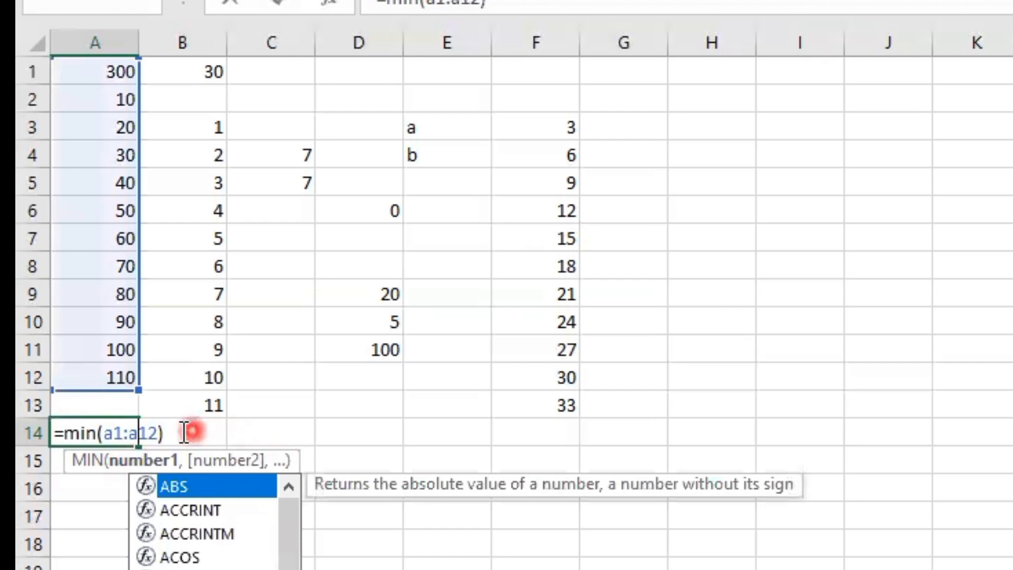
pyautogui.click(183, 432)
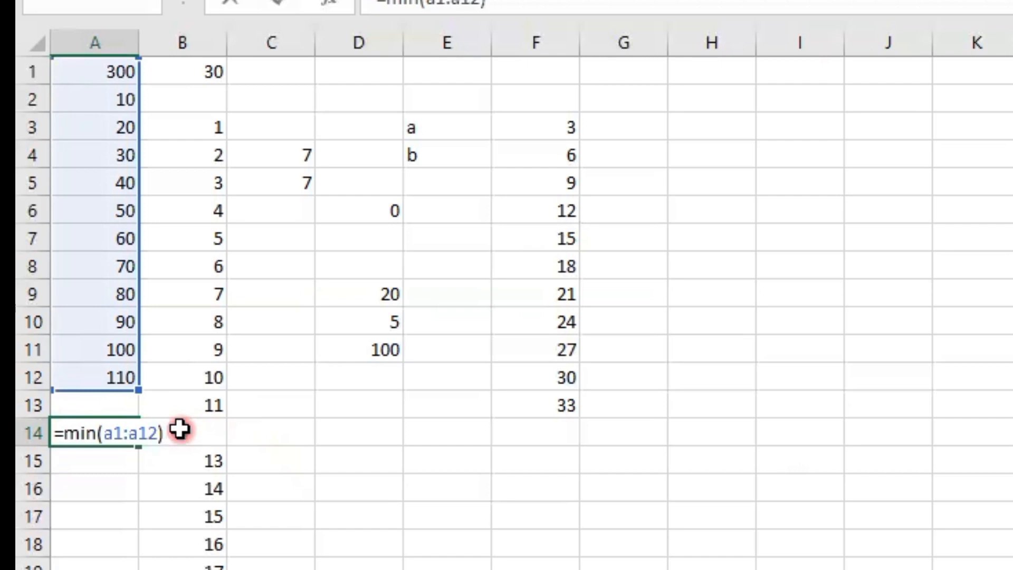
pyautogui.press('Return')
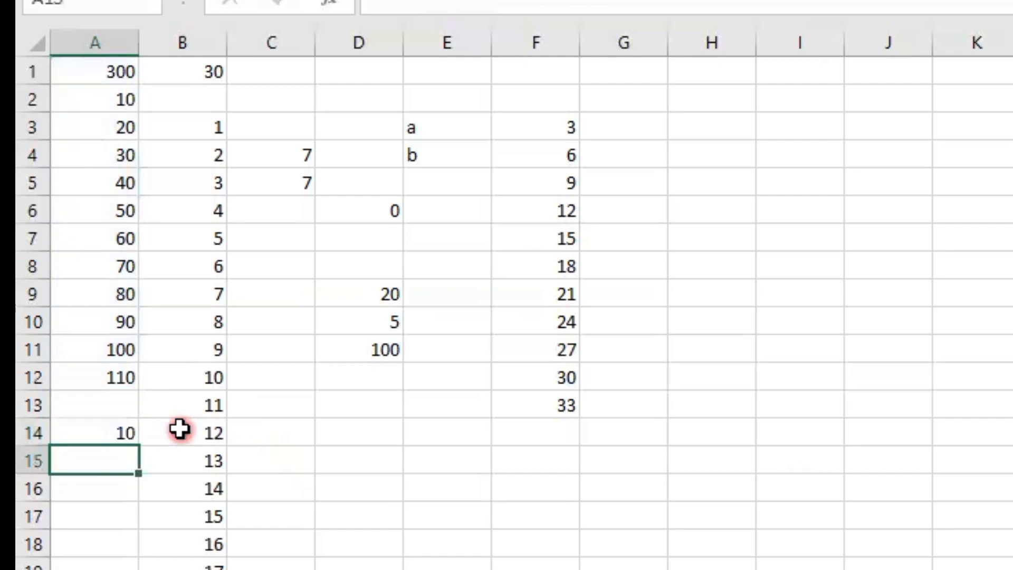
pyautogui.click(134, 436)
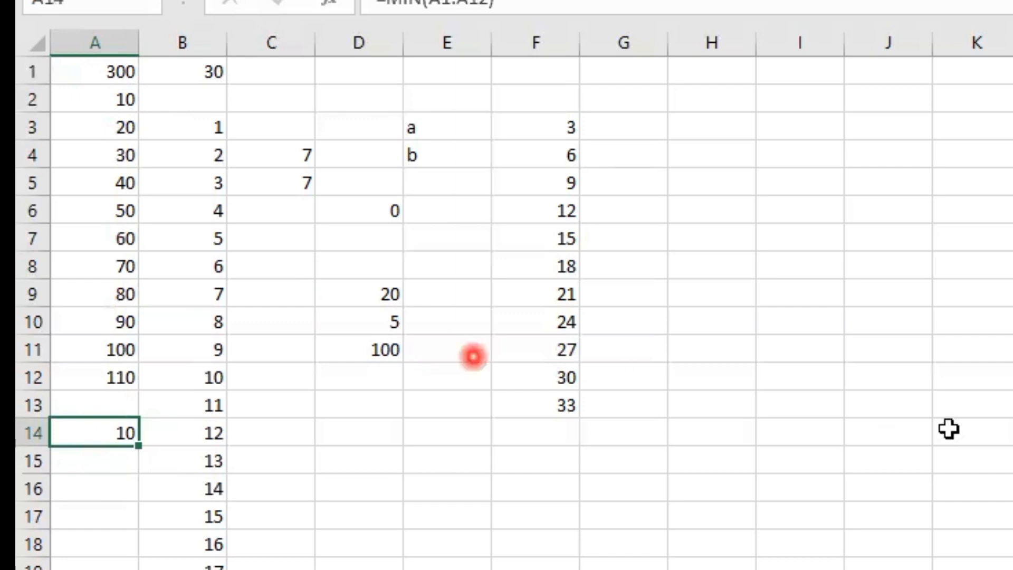
# - Delete the entire columns A through G to clear all the practice data
pyautogui.moveTo(958, 377); pyautogui.dragTo(961, 351)
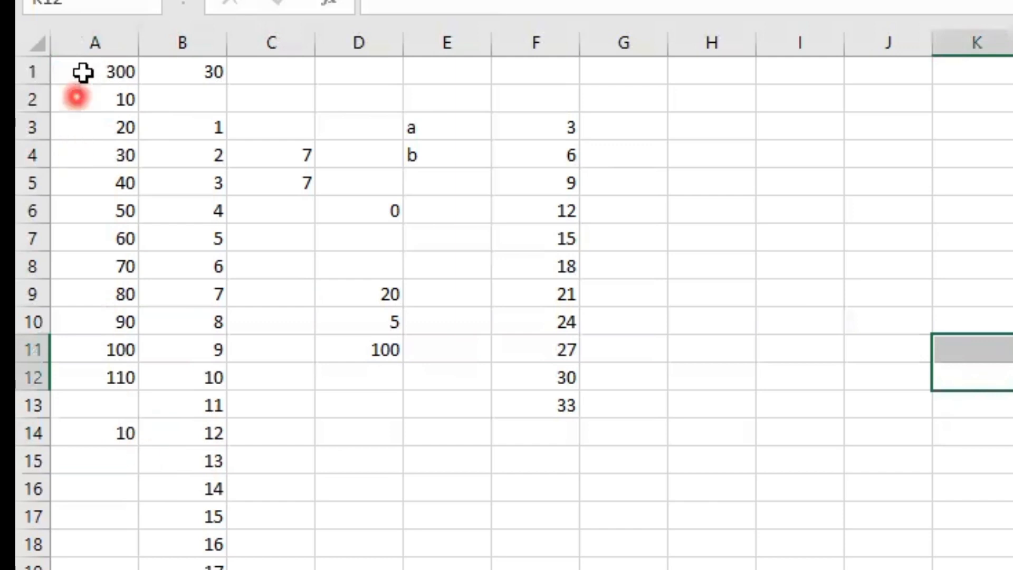
pyautogui.moveTo(84, 74); pyautogui.dragTo(599, 560)
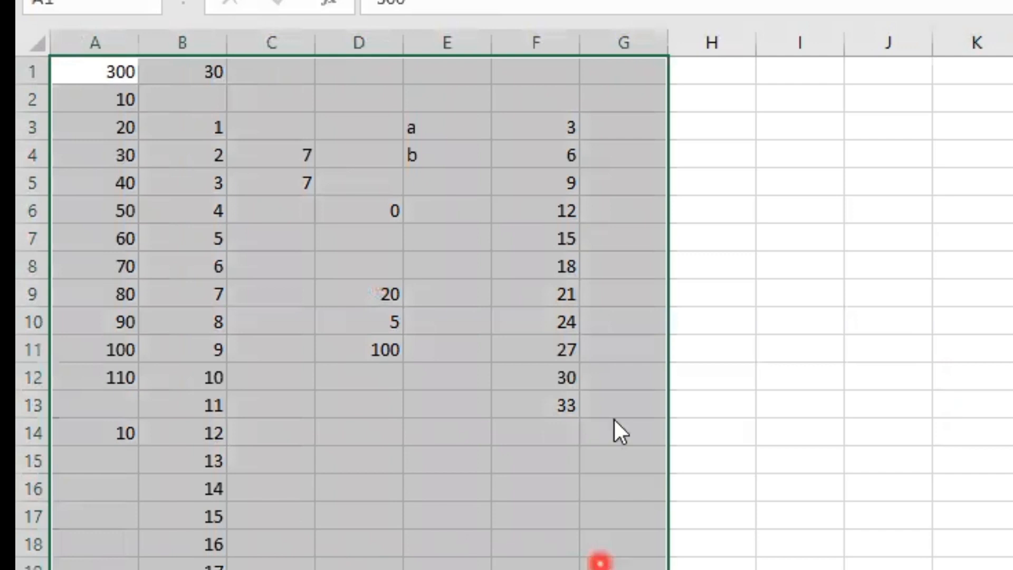
pyautogui.rightClick(614, 419)
pyautogui.click(636, 6)
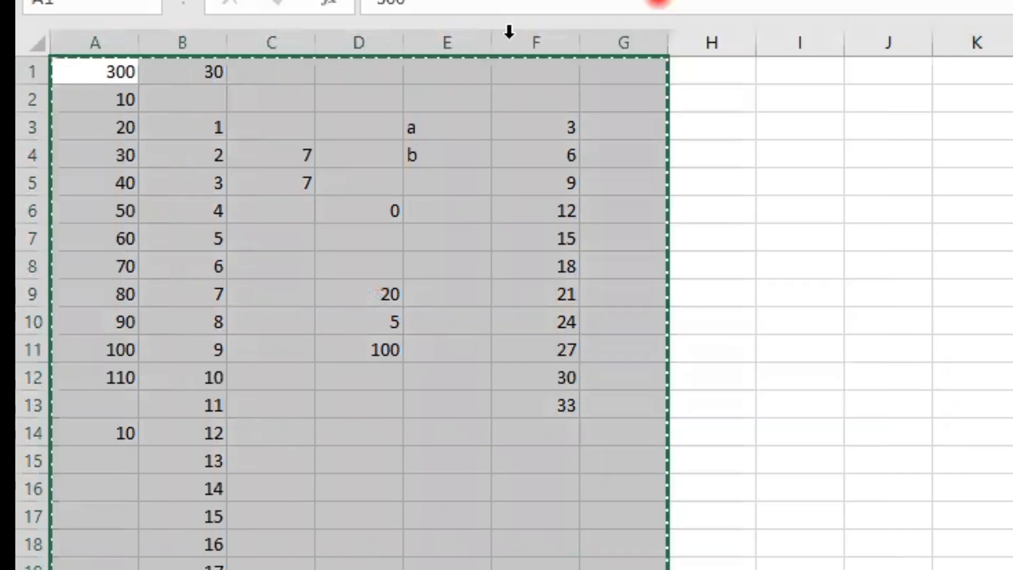
pyautogui.rightClick(519, 165)
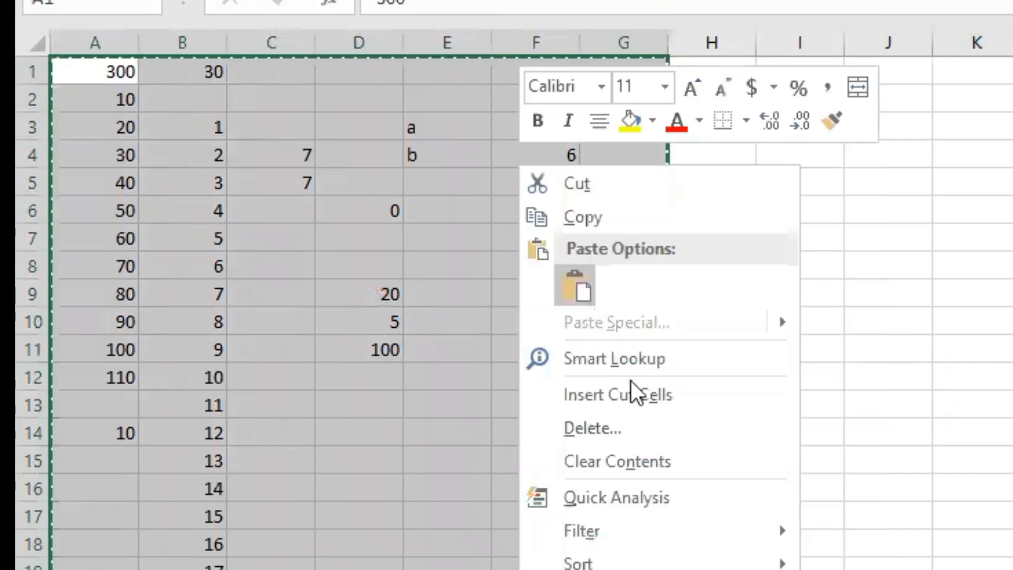
pyautogui.click(636, 425)
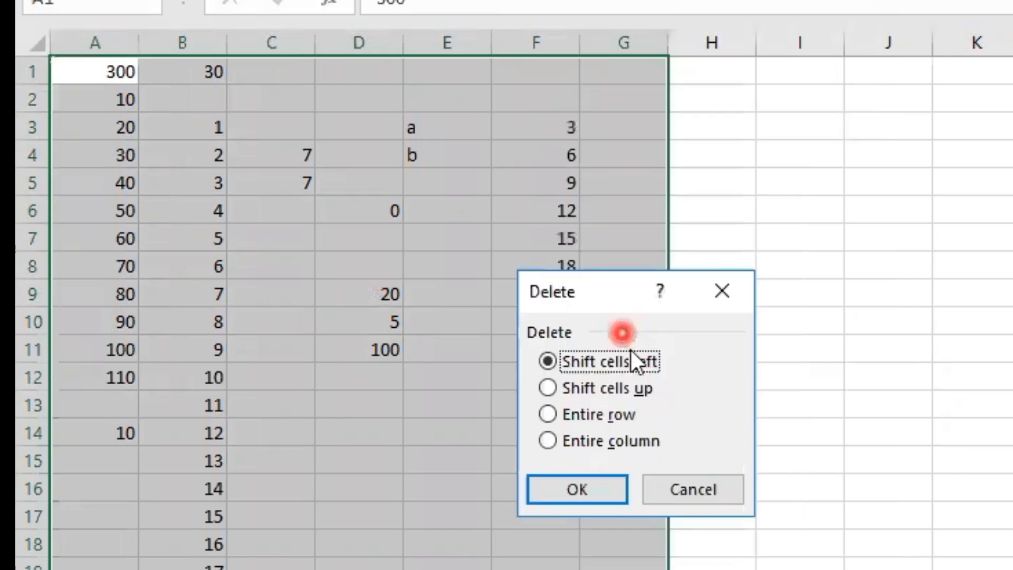
pyautogui.click(589, 444)
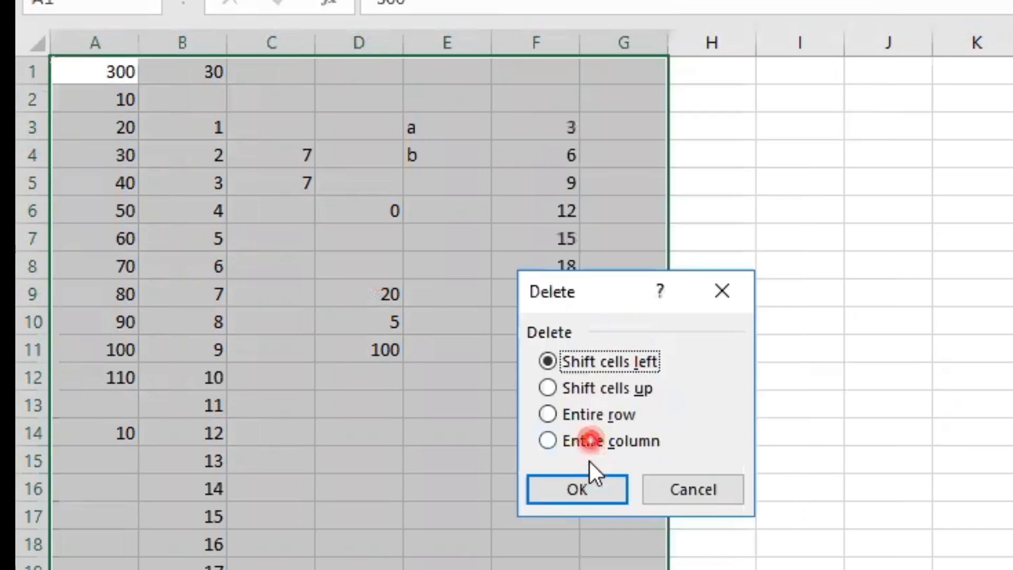
pyautogui.click(547, 441)
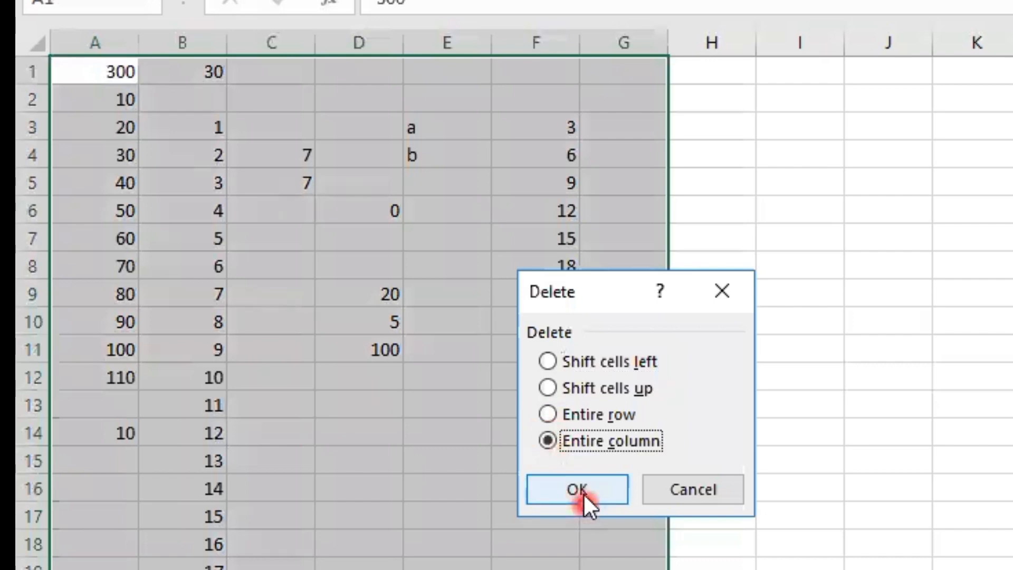
pyautogui.click(582, 492)
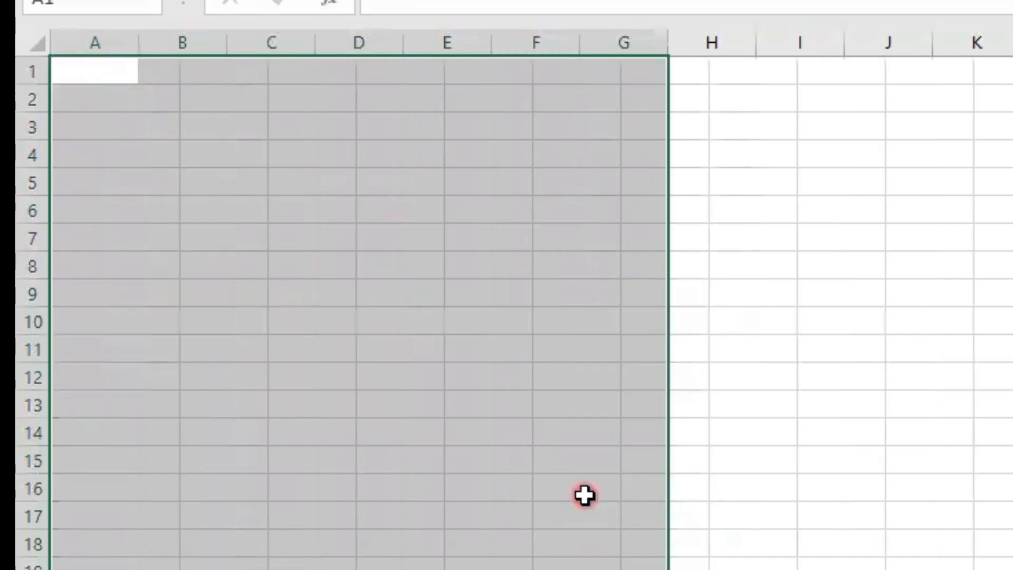
pyautogui.click(882, 514)
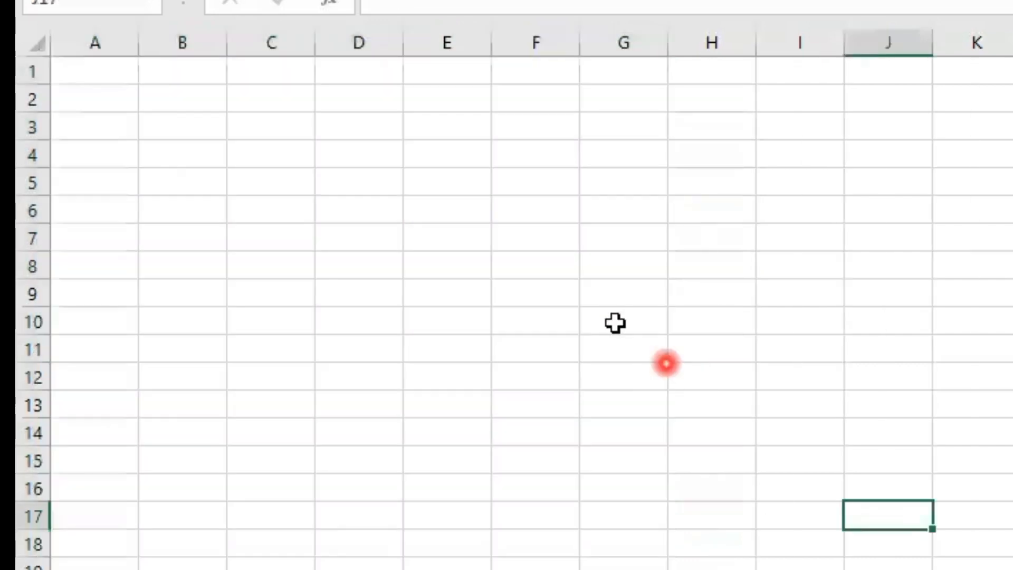
# - Enter the numbers 2, 4, 47 and 7 in cells B2 through B5
pyautogui.click(163, 101)
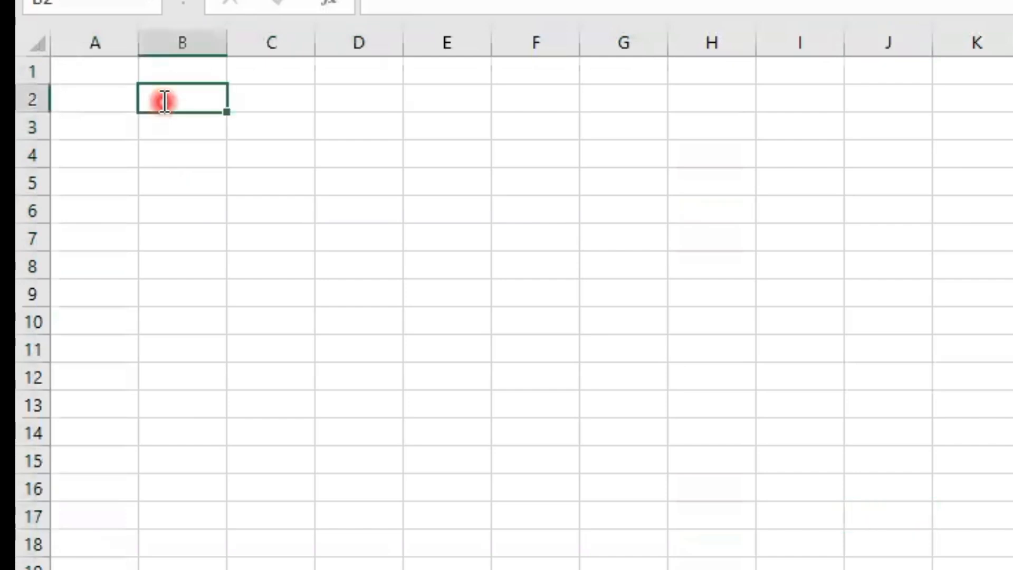
pyautogui.write('2')
pyautogui.click(163, 120)
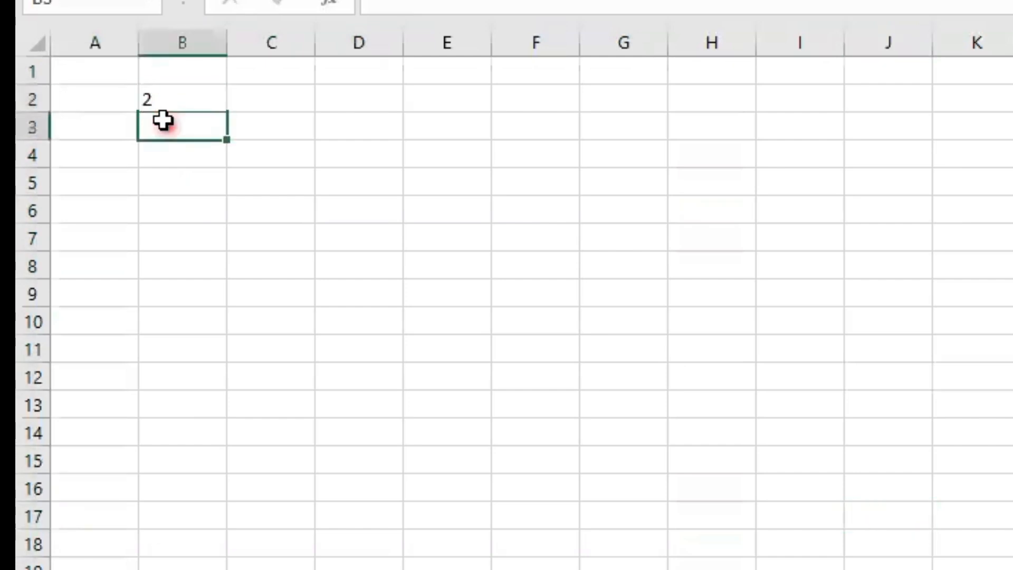
pyautogui.write('4')
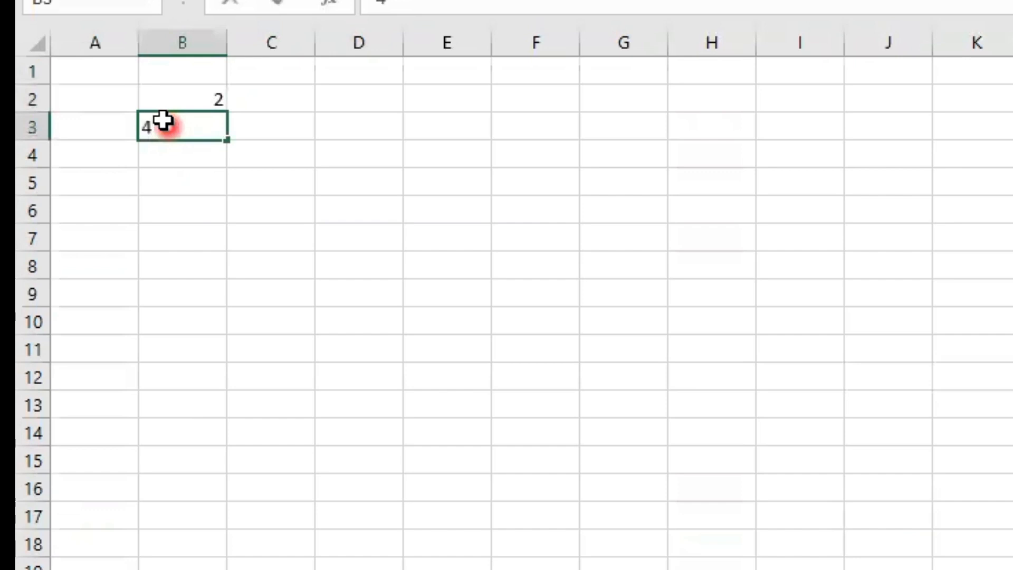
pyautogui.press('Return')
pyautogui.write('47')
pyautogui.hotkey('ctrl', 'Return')
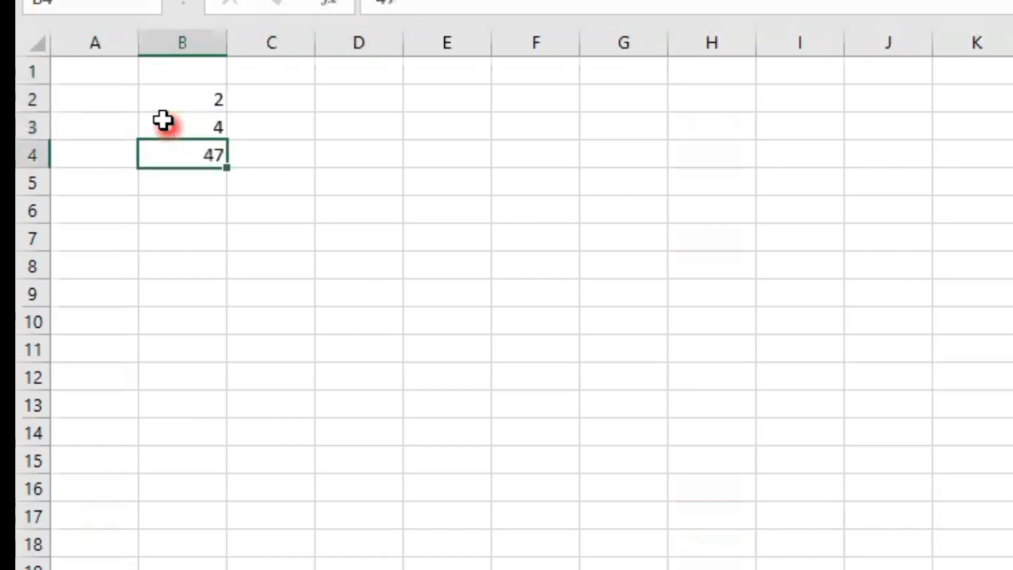
pyautogui.press('Return')
pyautogui.write('7')
# - Enter 8374 in cell A5, beside the column B numbers
pyautogui.press('Left')
pyautogui.write('8374')
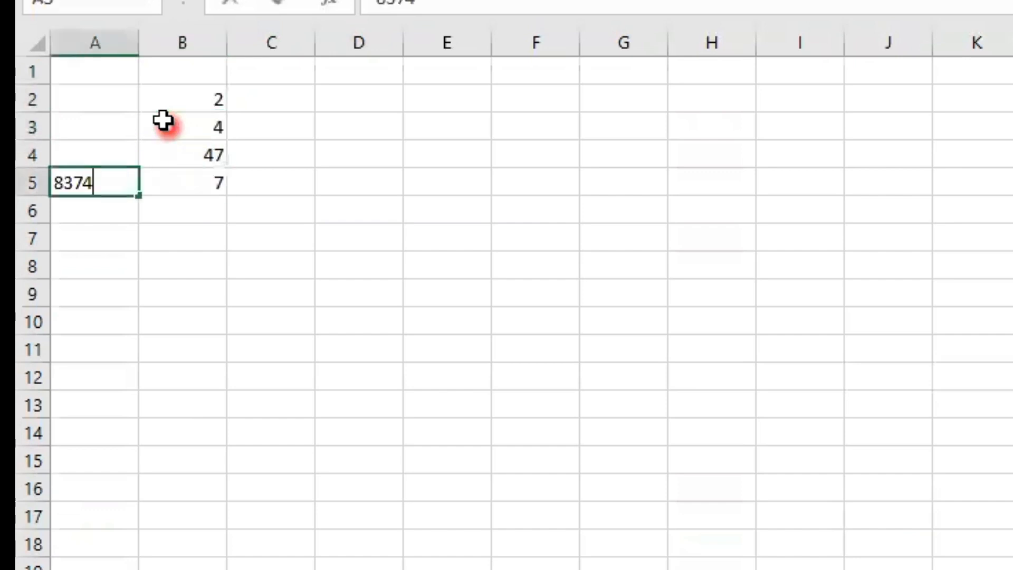
pyautogui.press('Return')
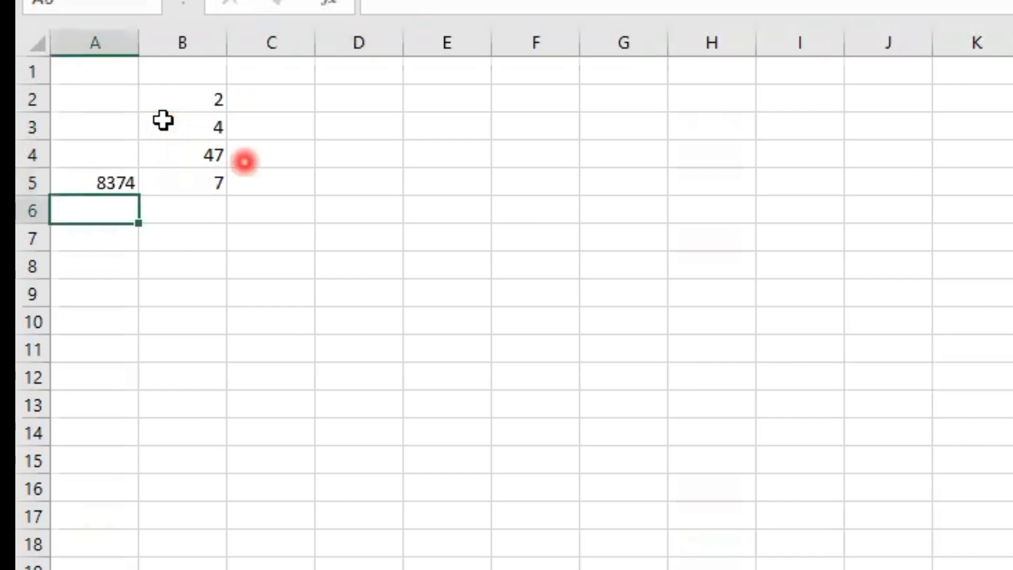
# - Continue the column B numbers with 9 in cell B6 and 3789468 in cell B7
pyautogui.click(216, 211)
pyautogui.write('9')
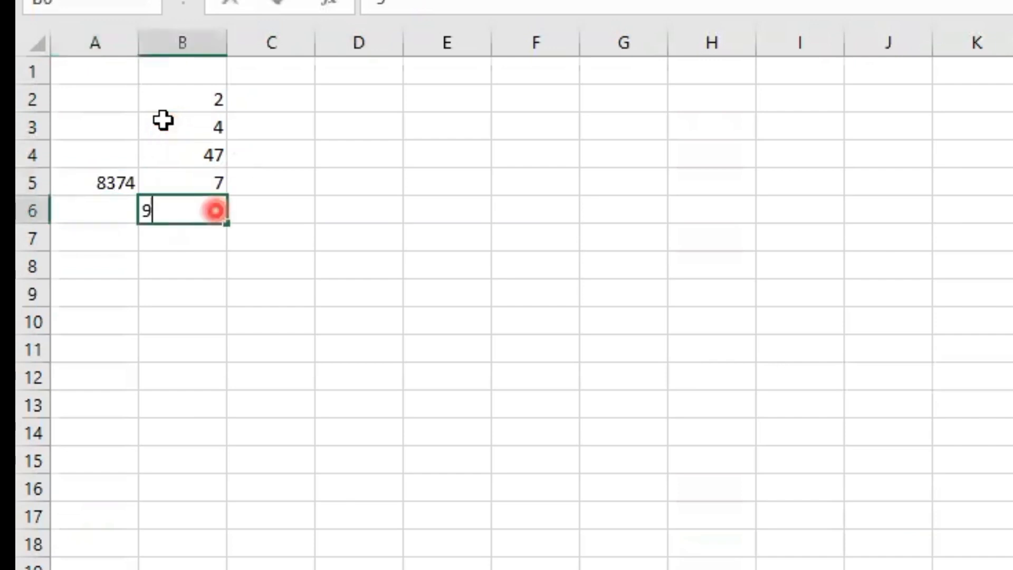
pyautogui.press('Return')
pyautogui.write('3789468')
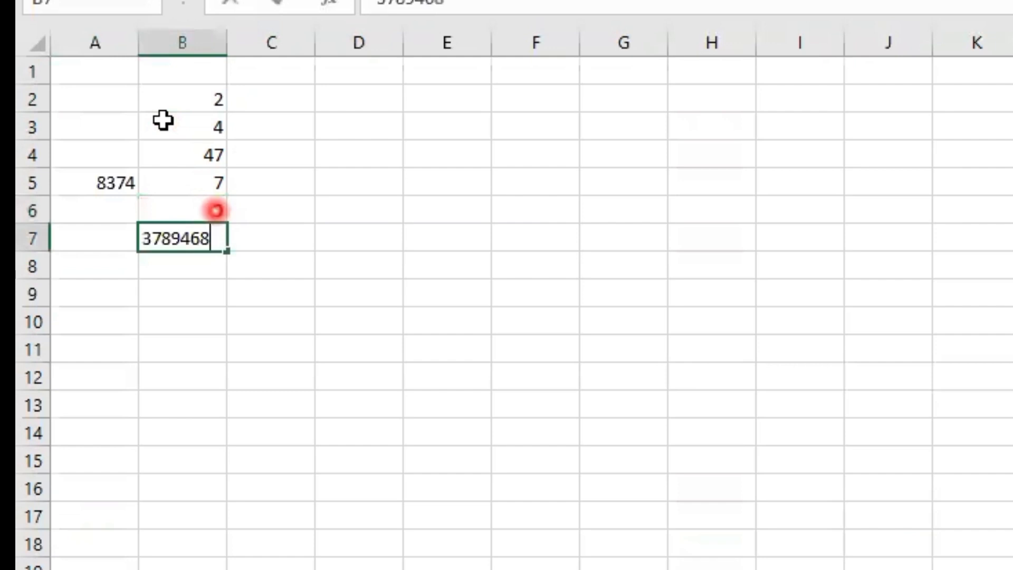
pyautogui.press('Return')
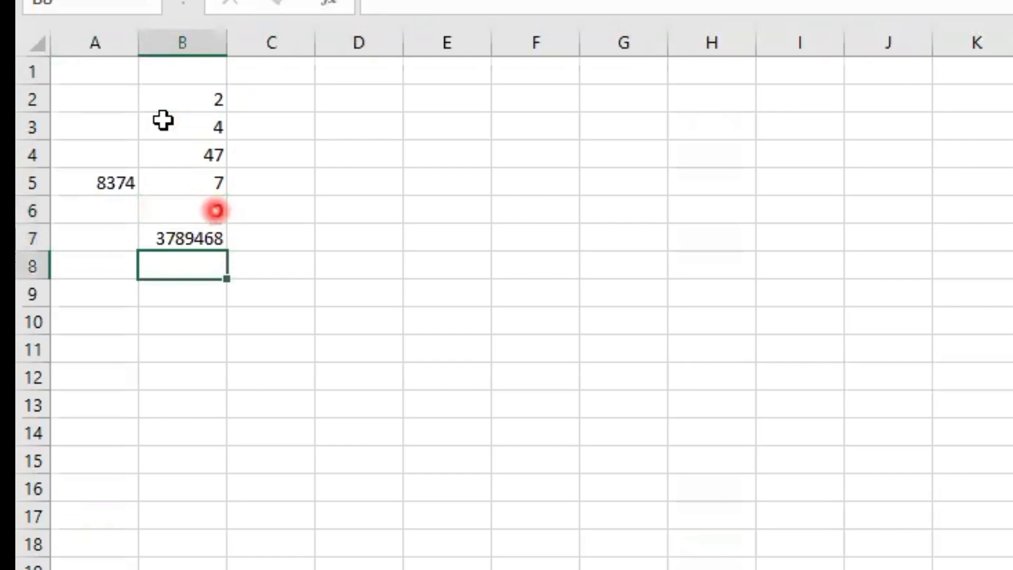
# - Clear cell B7 and enter 67 in its place
pyautogui.click(214, 242)
pyautogui.press('Delete')
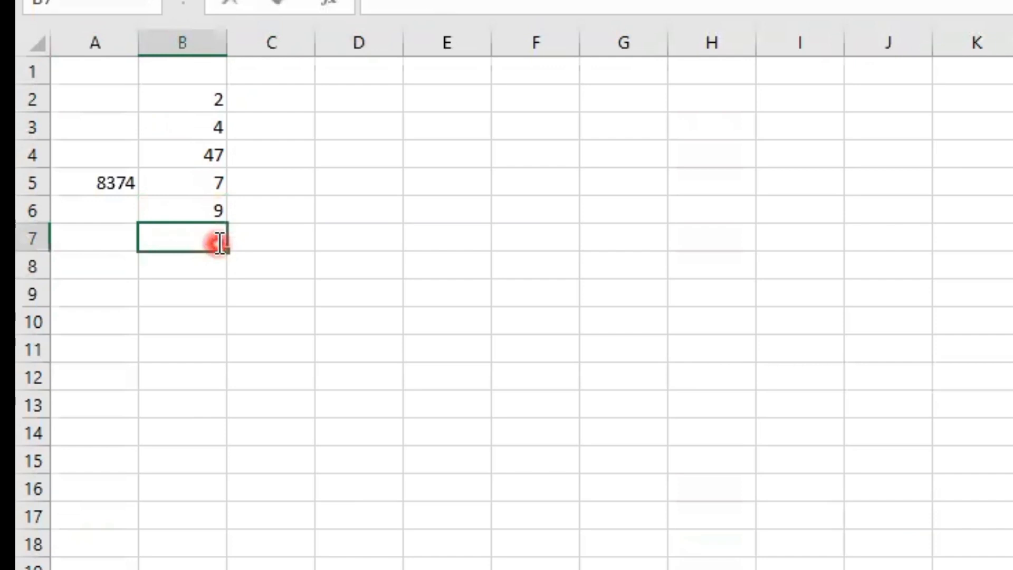
pyautogui.write('67')
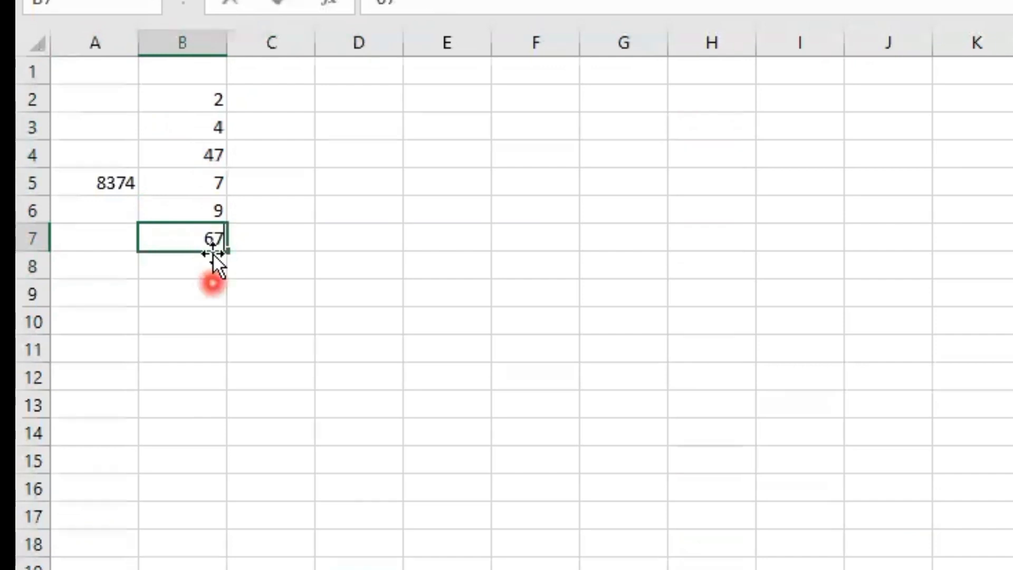
# - Enter the numbers 97, 90, 70, 60 and 2 in cells B8 through B12
pyautogui.click(212, 262)
pyautogui.write('97')
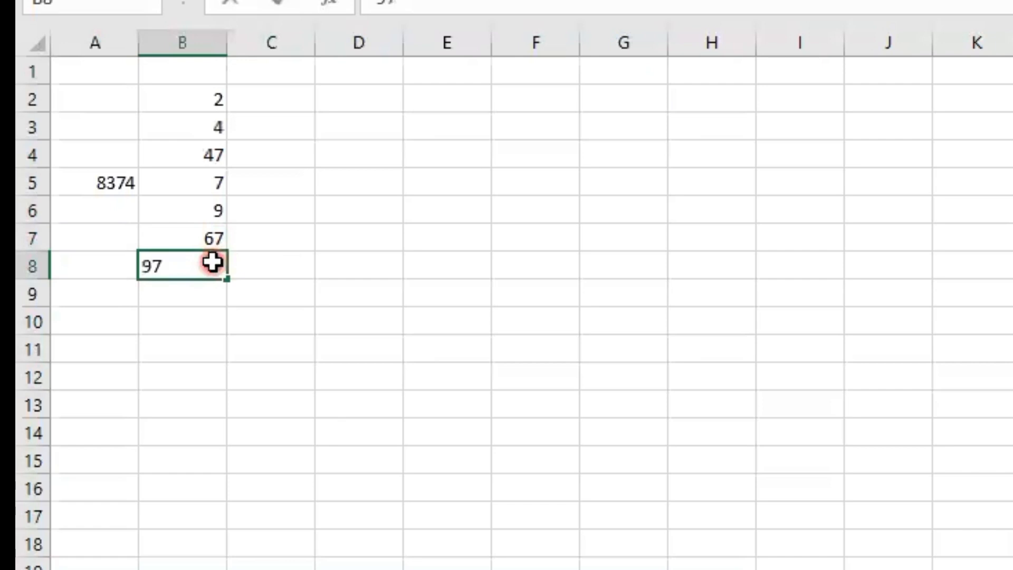
pyautogui.press('Return')
pyautogui.write('90')
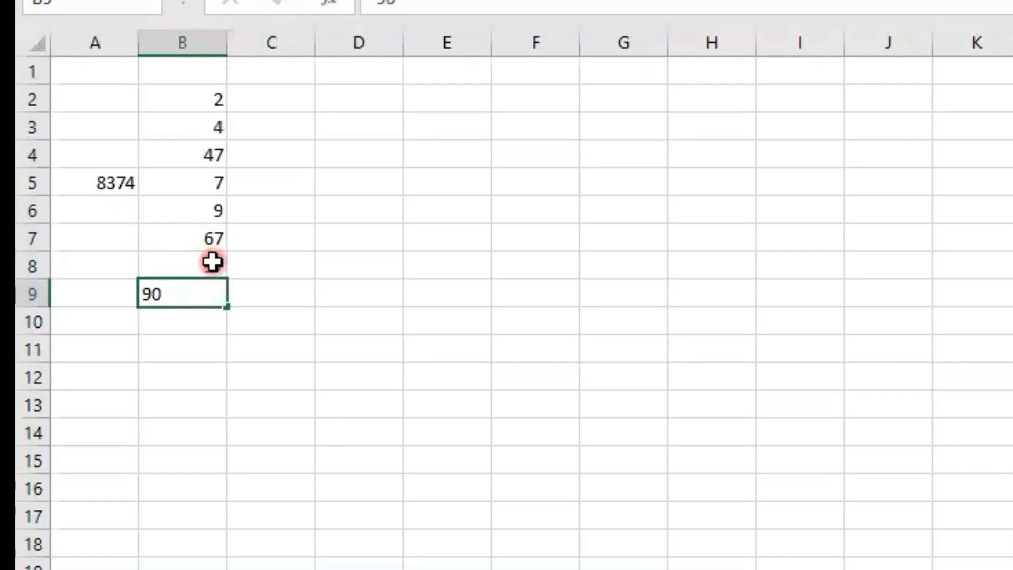
pyautogui.press('Return')
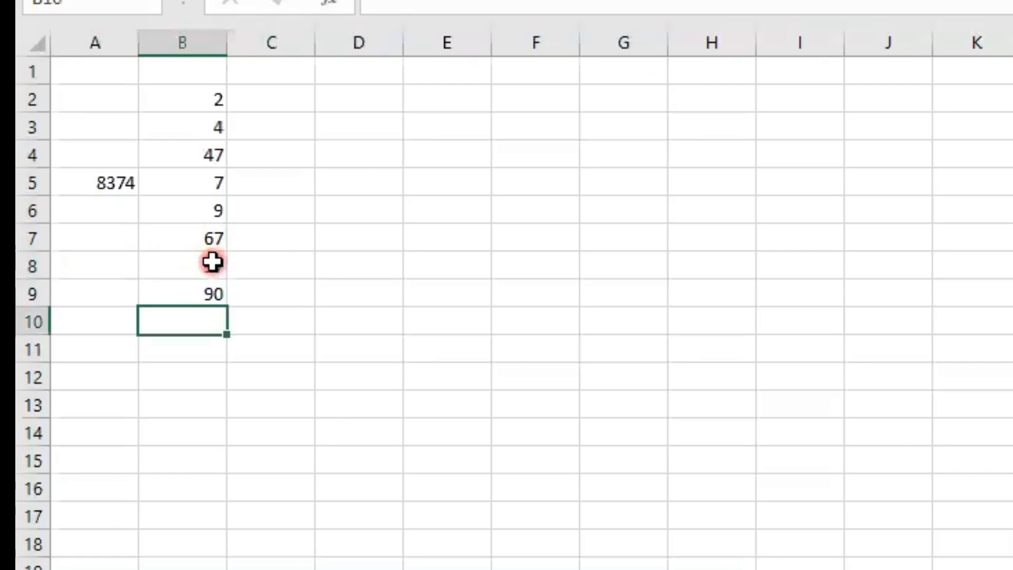
pyautogui.write('70')
pyautogui.press('Return')
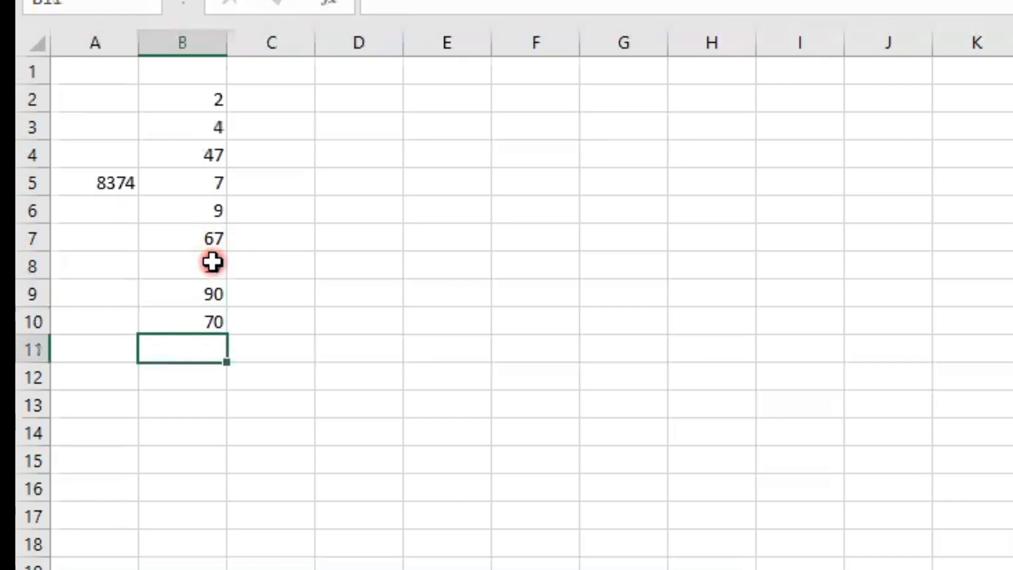
pyautogui.write('60')
pyautogui.press('Return')
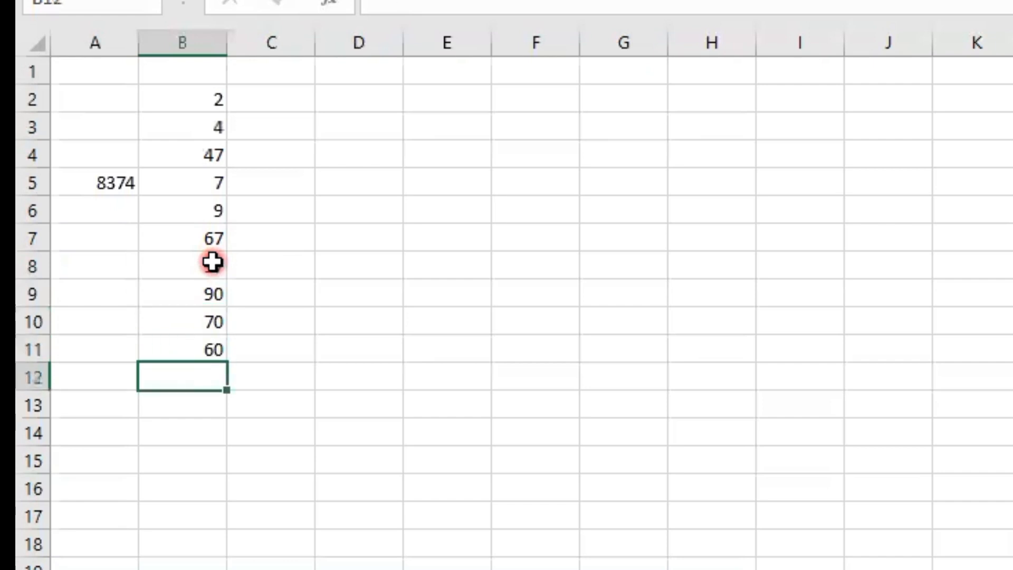
pyautogui.write('2')
pyautogui.press('Return')
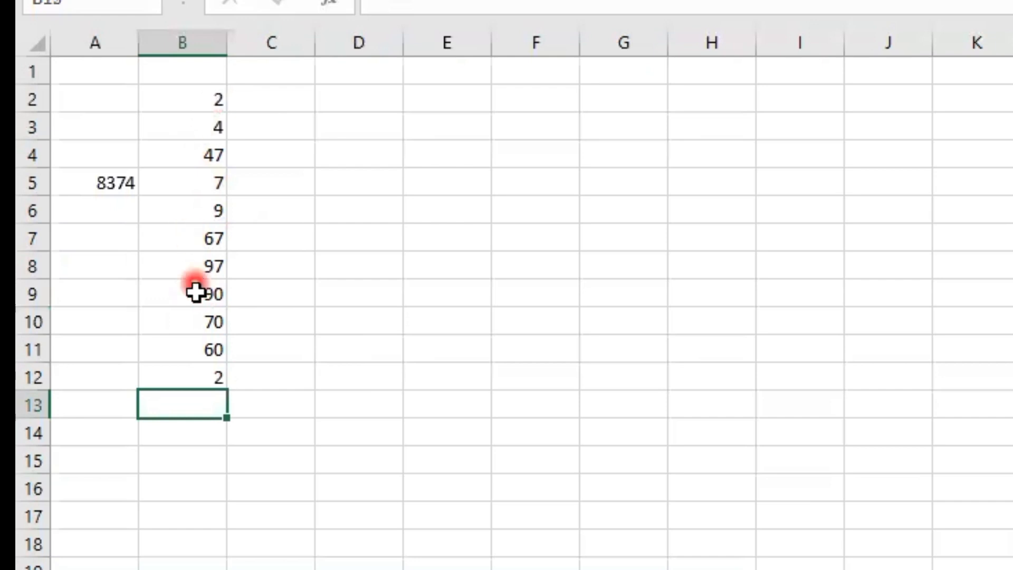
# - Find the smallest number of column B in cell B13 with the formula =min(b2:b12)
pyautogui.doubleClick(208, 405)
pyautogui.write('=')
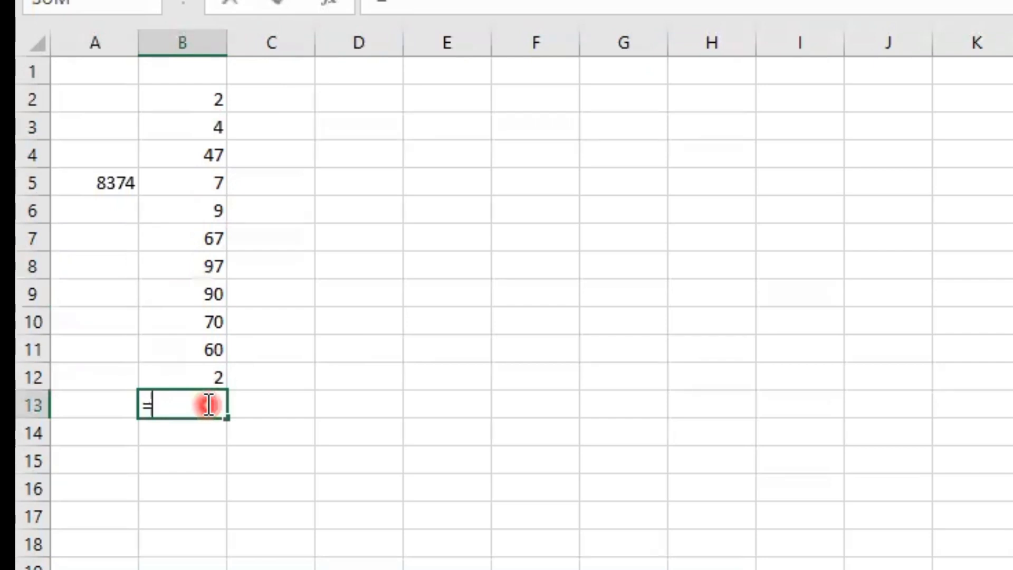
pyautogui.write('min')
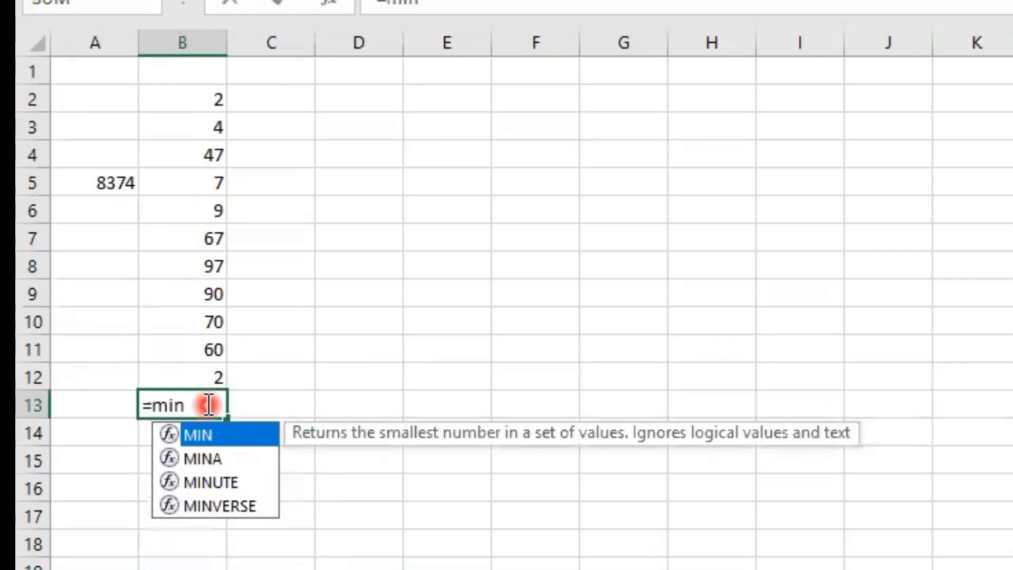
pyautogui.write('(')
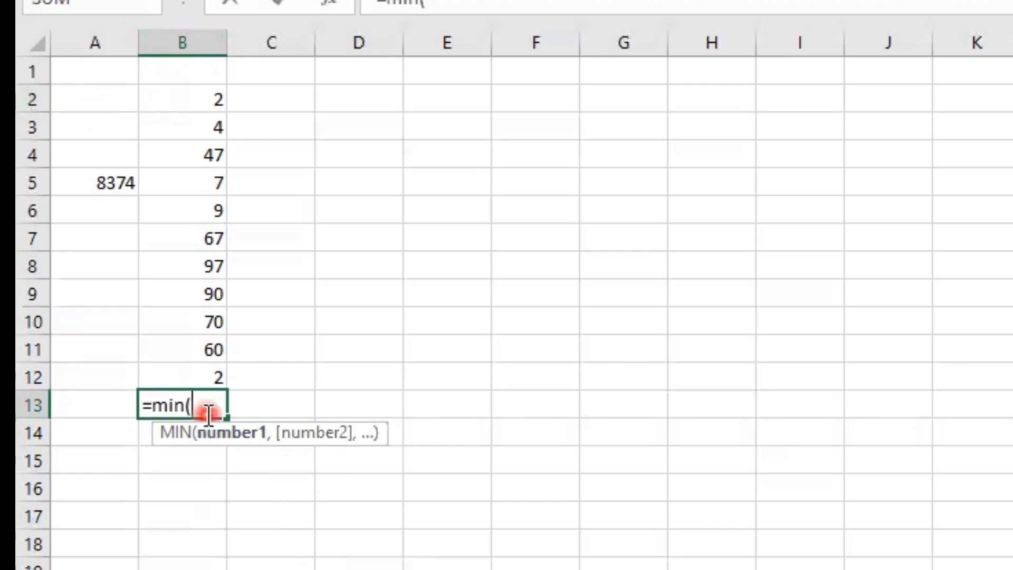
pyautogui.write('b2:')
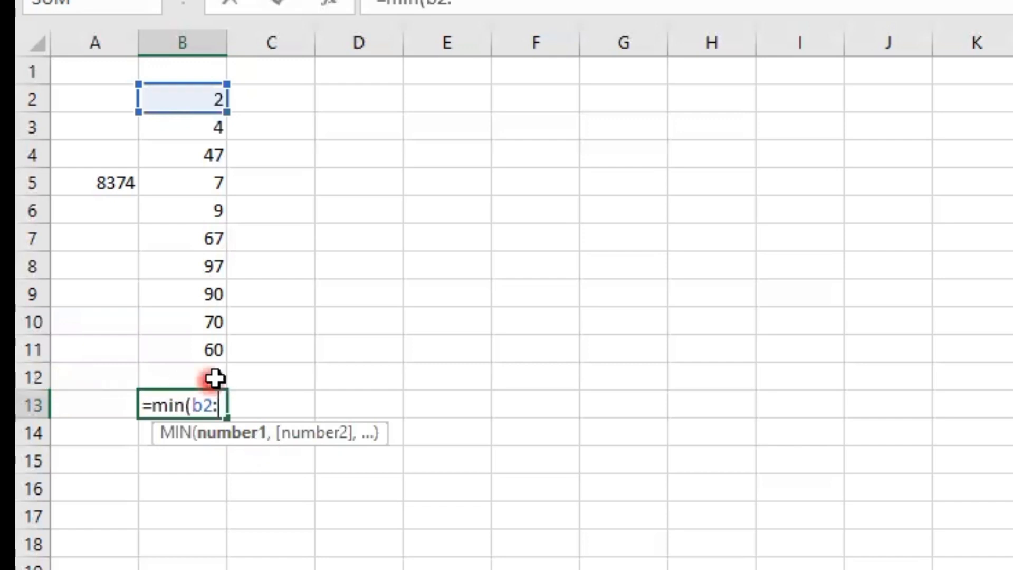
pyautogui.write('b12')
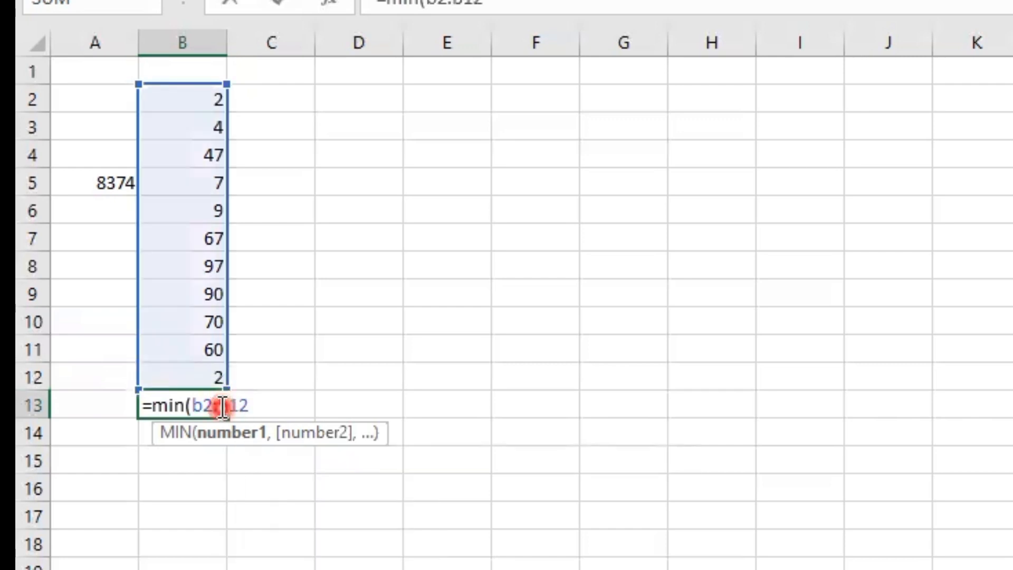
pyautogui.write(')')
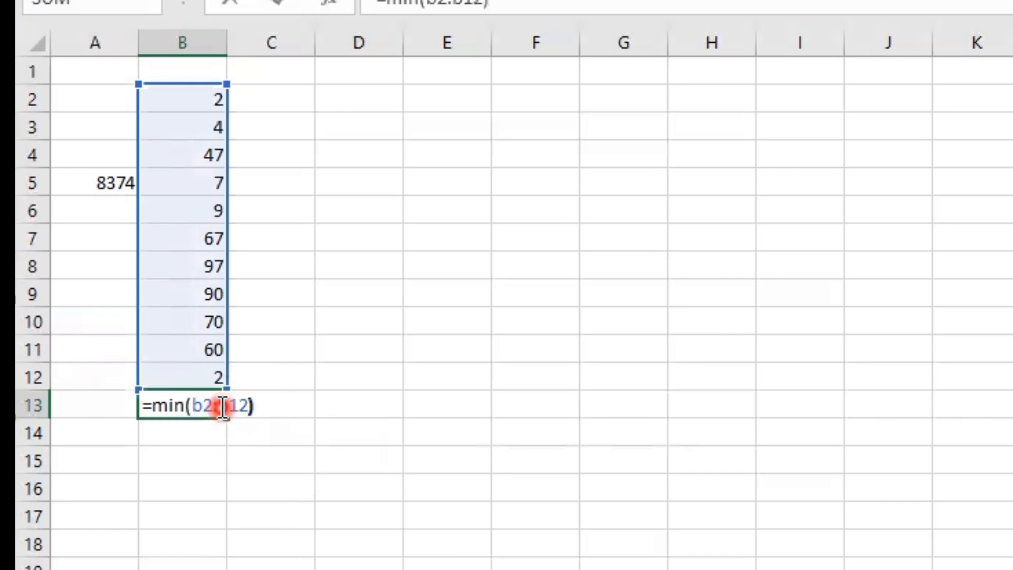
pyautogui.press('Return')
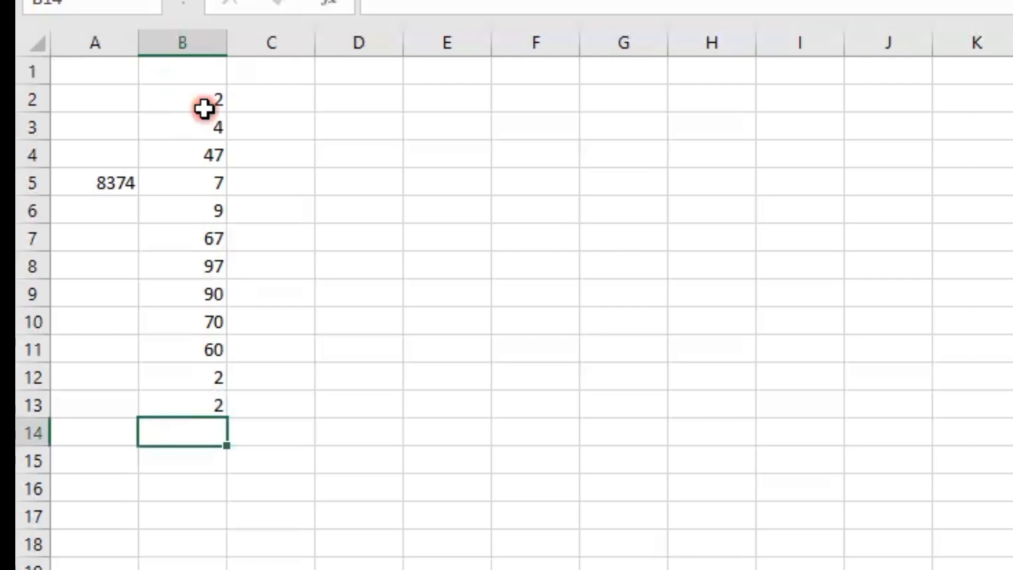
# - Find the largest number of column B in cell D7 with the formula =max(B2:B13)
pyautogui.click(328, 411)
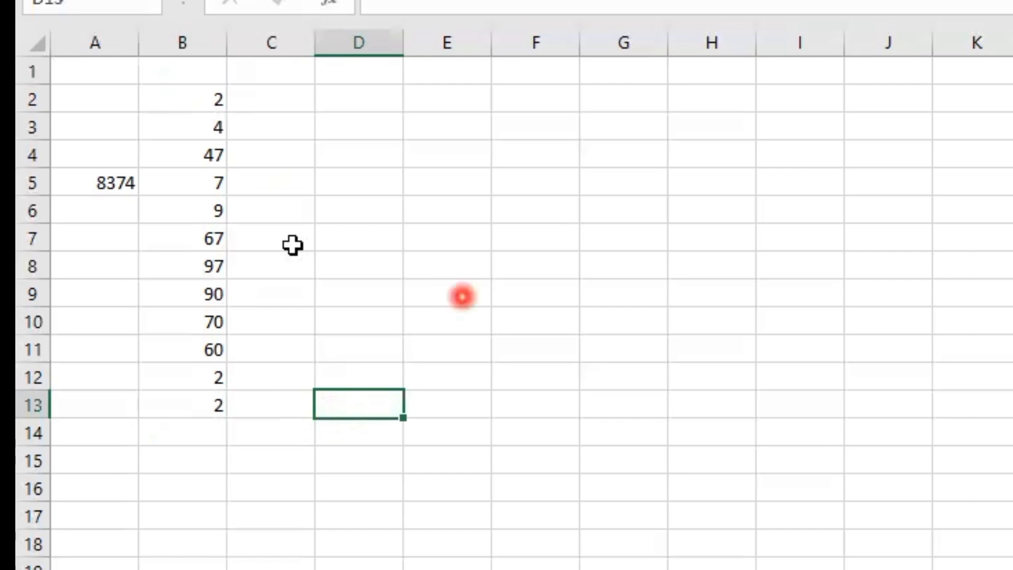
pyautogui.click(351, 240)
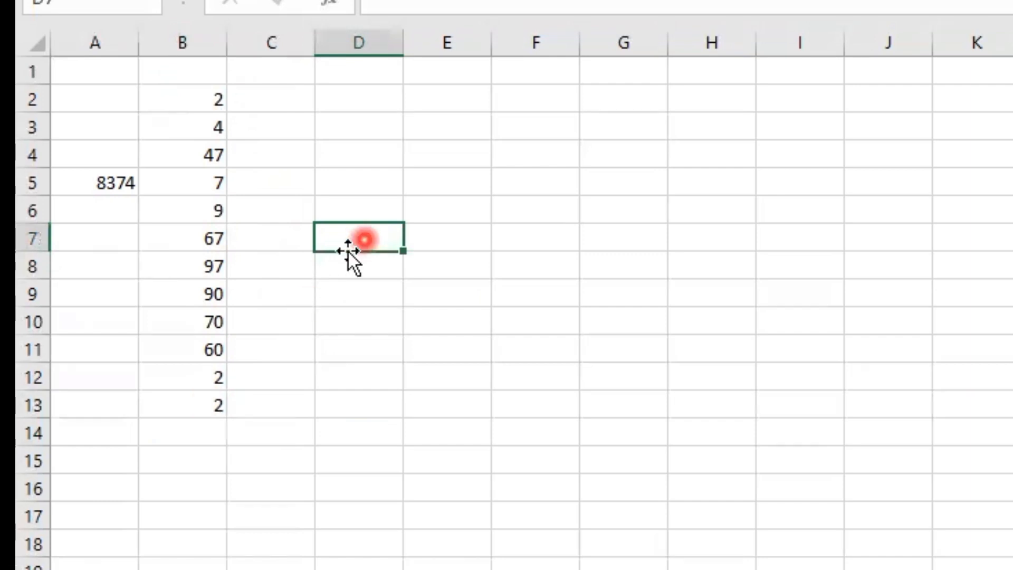
pyautogui.write('=')
pyautogui.write('max')
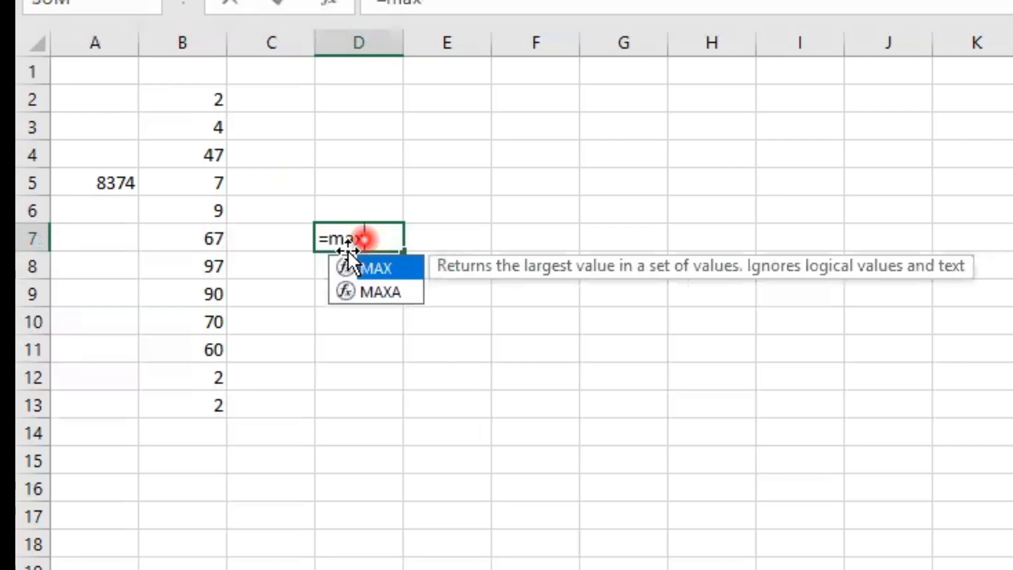
pyautogui.write('(')
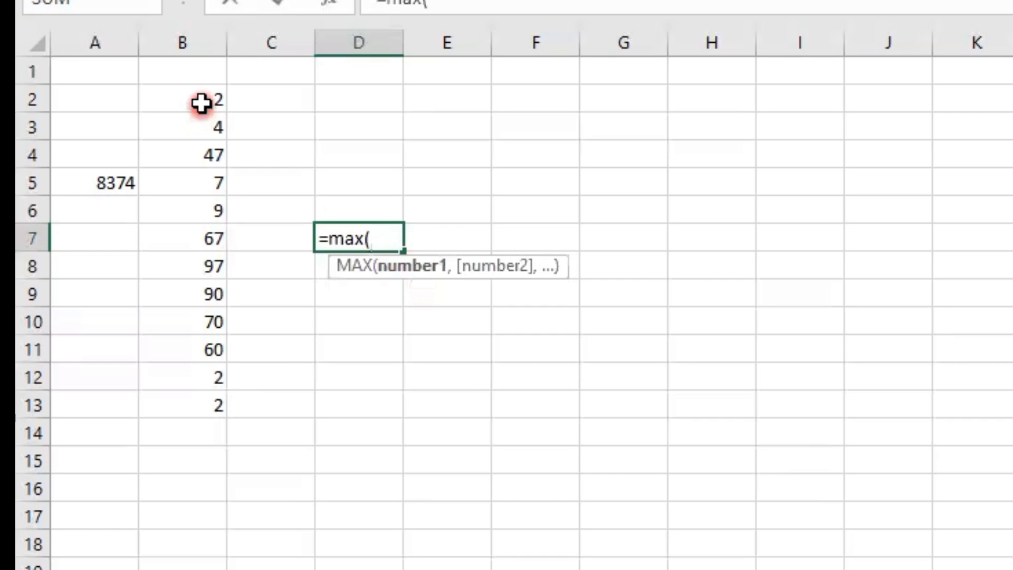
pyautogui.moveTo(201, 106); pyautogui.dragTo(213, 395)
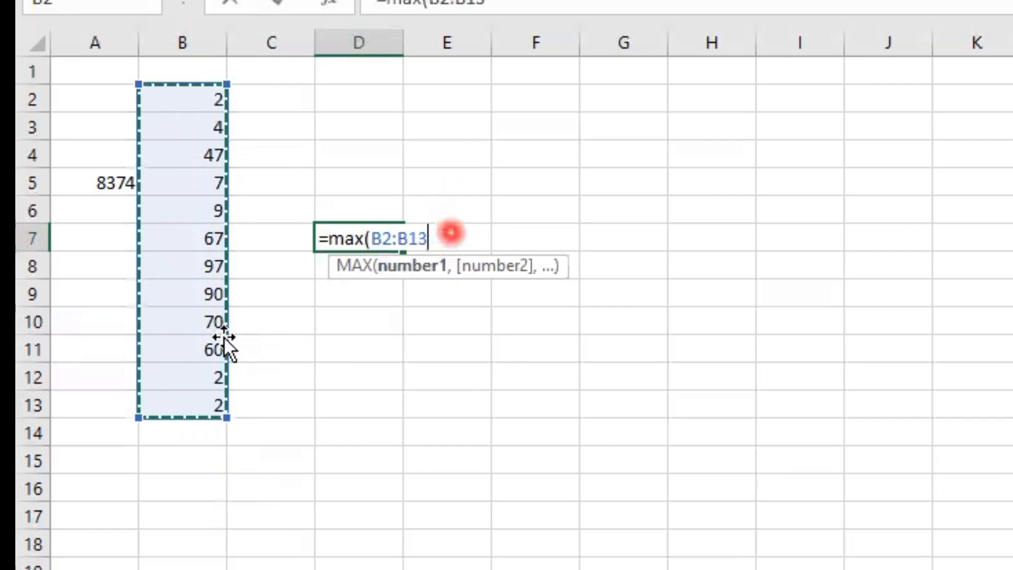
pyautogui.write(')')
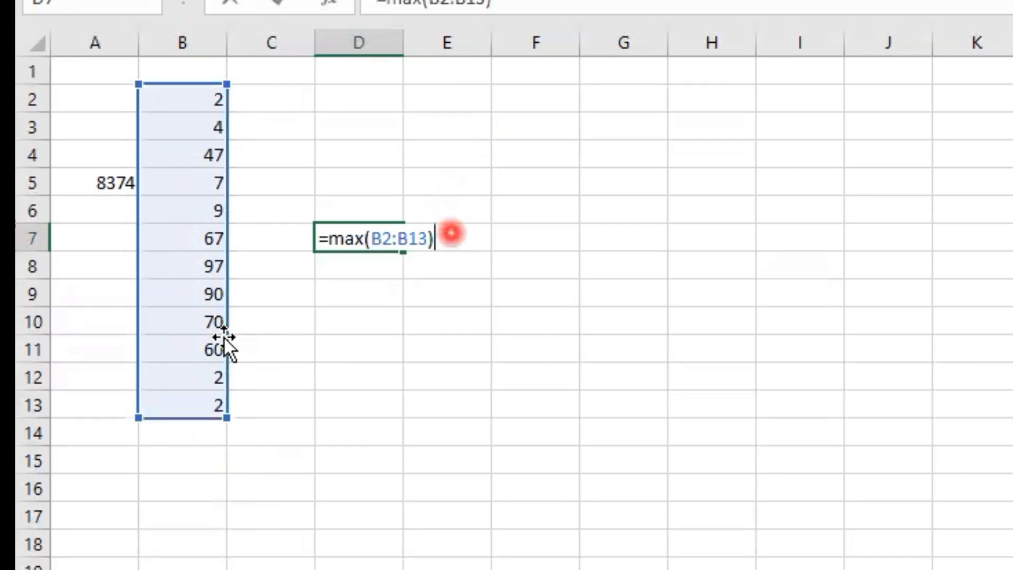
pyautogui.press('Return')
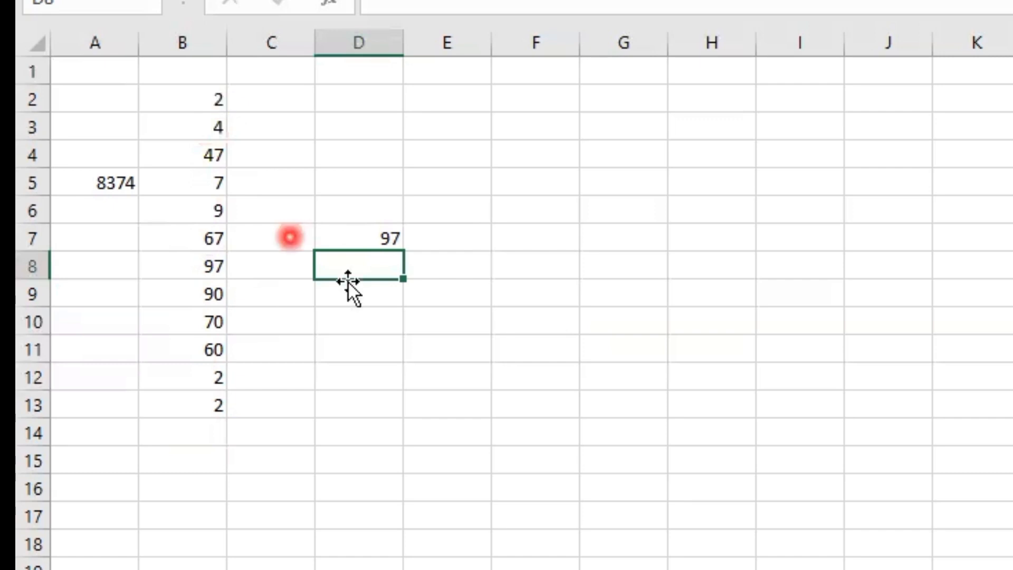
# - Write a COUNT formula in cell C13 over the range B2:B13, as =count((B2:B13)
pyautogui.click(371, 310)
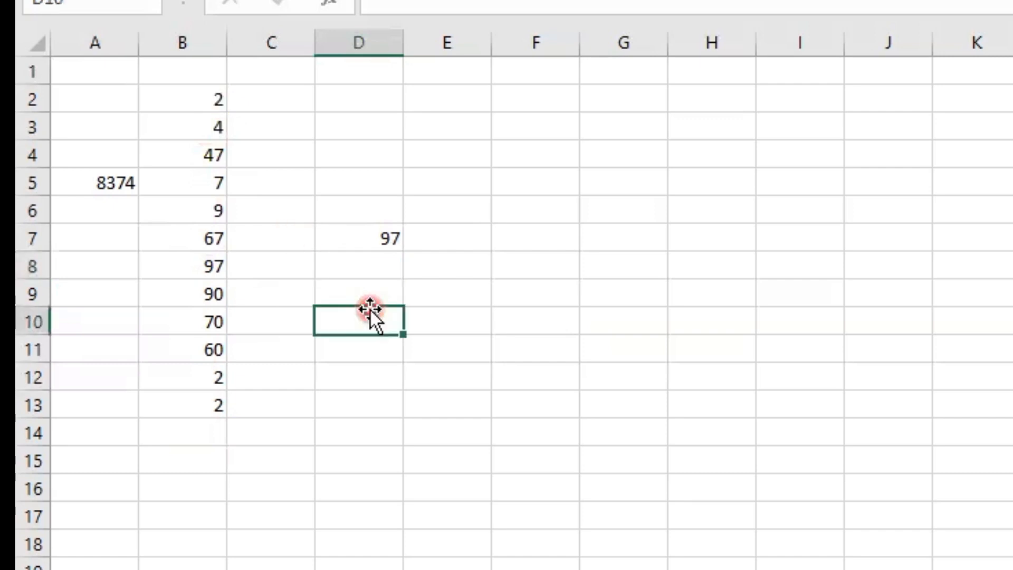
pyautogui.click(298, 406)
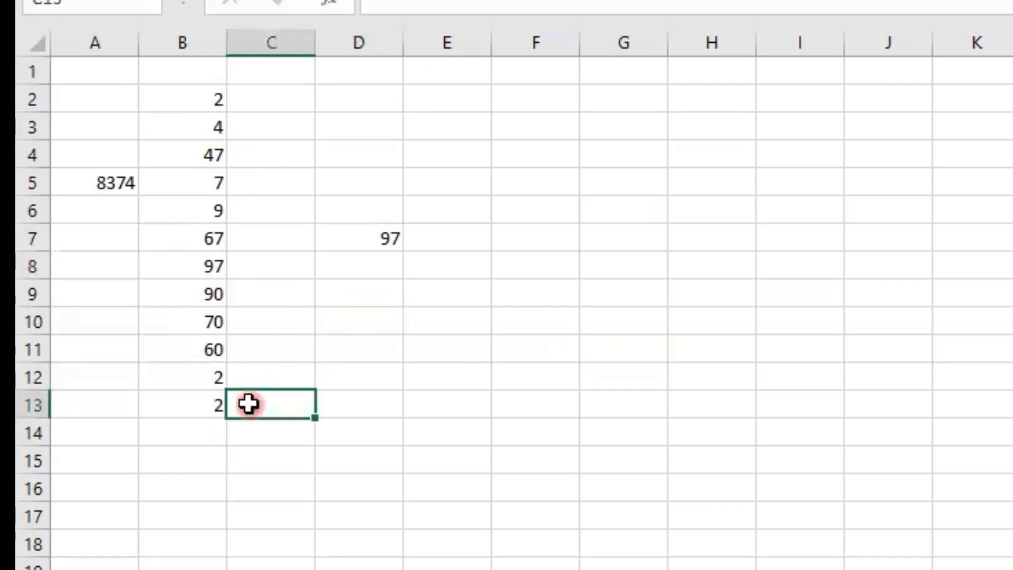
pyautogui.write('=')
pyautogui.write('coun')
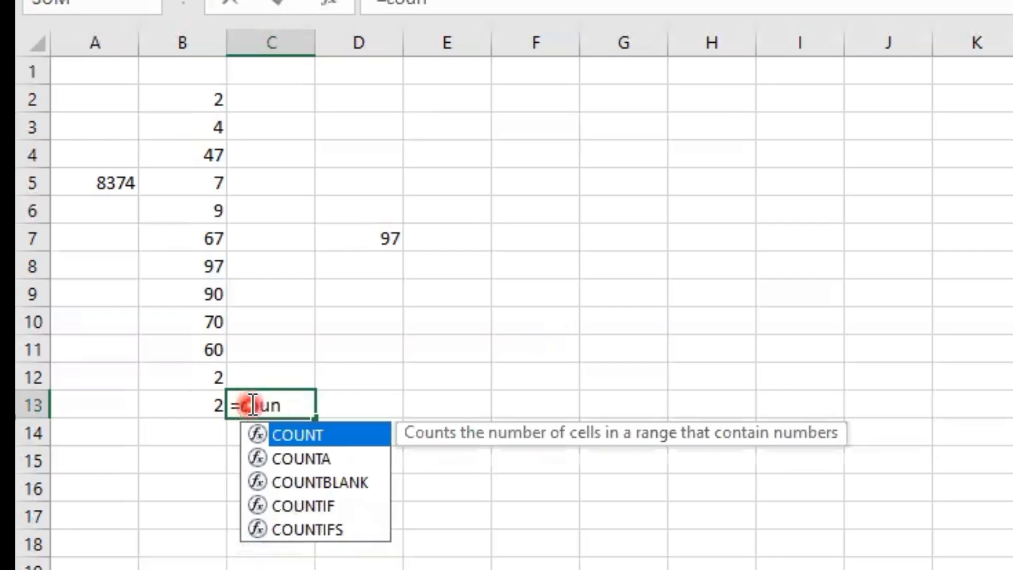
pyautogui.write('t((')
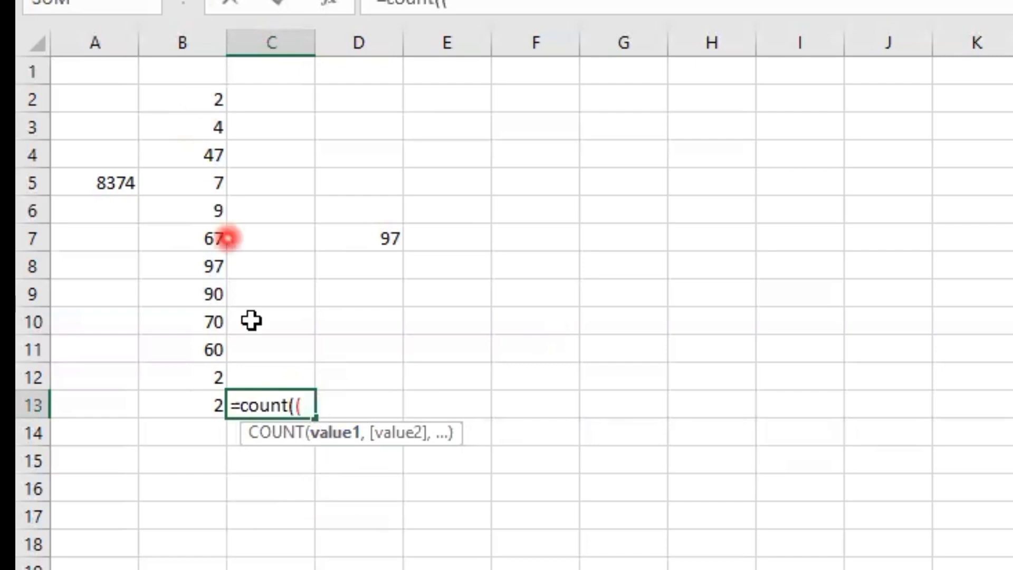
pyautogui.moveTo(210, 101); pyautogui.dragTo(219, 266)
pyautogui.moveTo(221, 389); pyautogui.dragTo(215, 395)
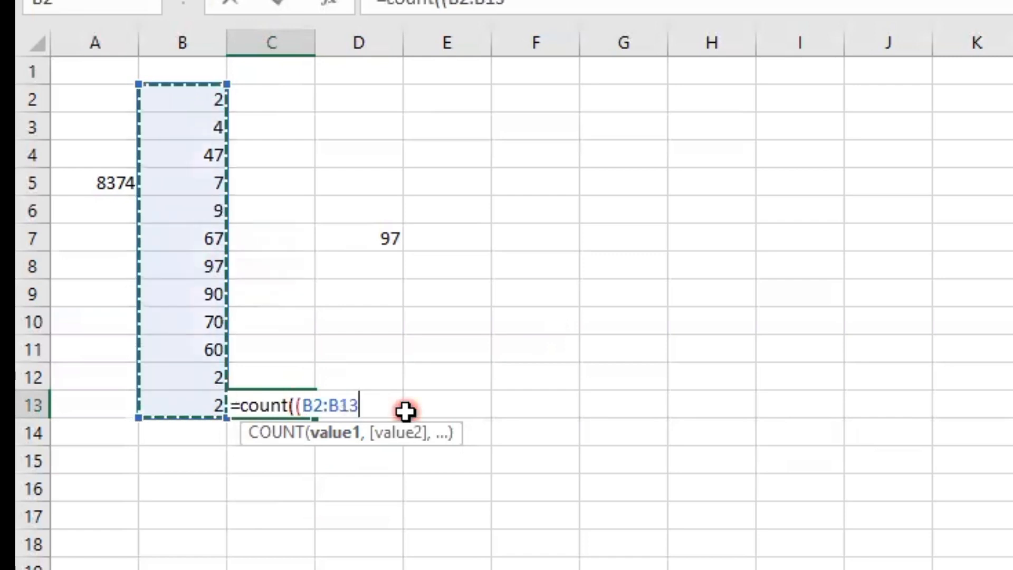
pyautogui.write(')')
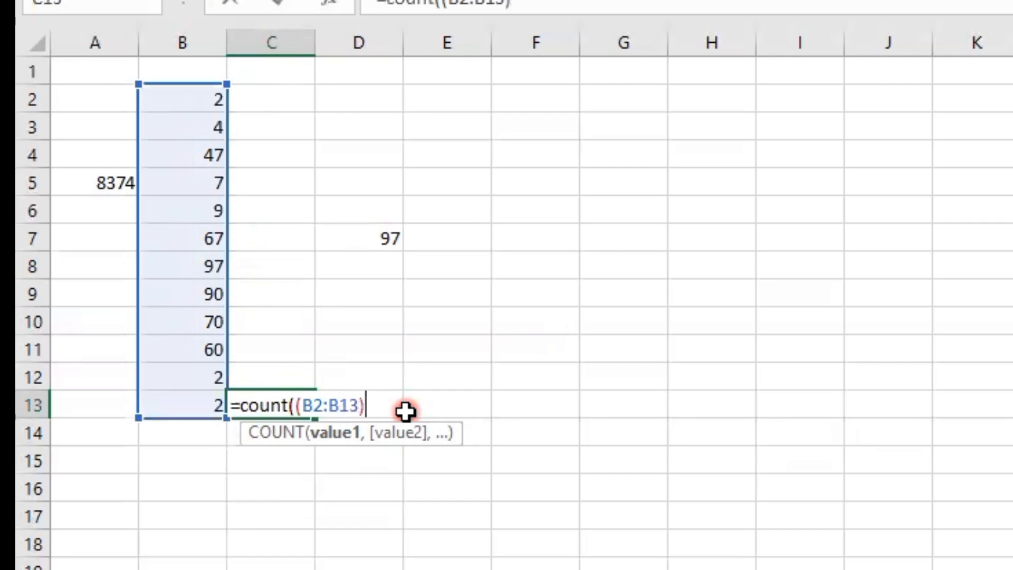
# - Remove the extra opening parenthesis from cell C13's formula so it reads =count(B2:B13), and commit it
pyautogui.click(298, 405)
pyautogui.press('BackSpace')
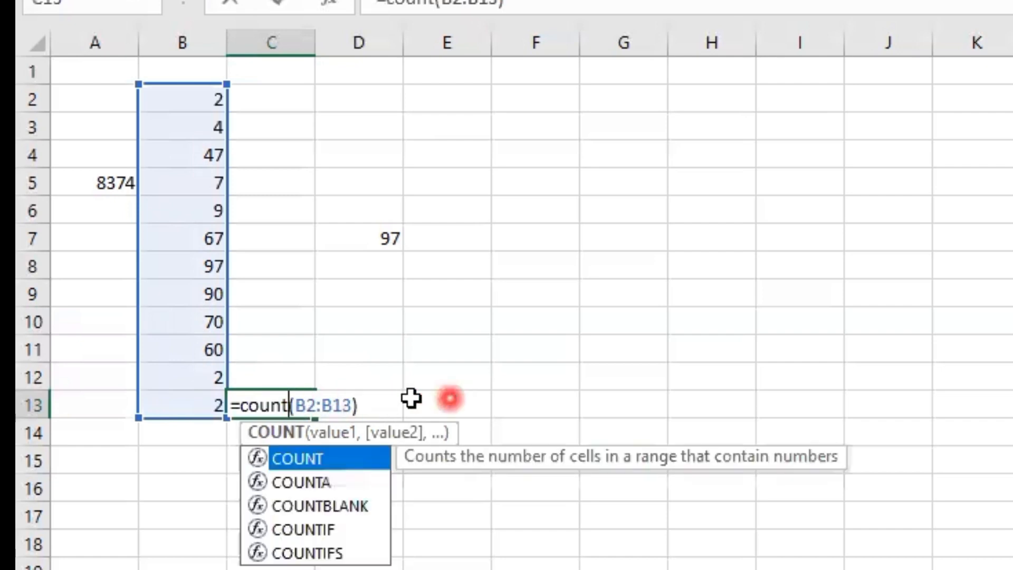
pyautogui.click(363, 404)
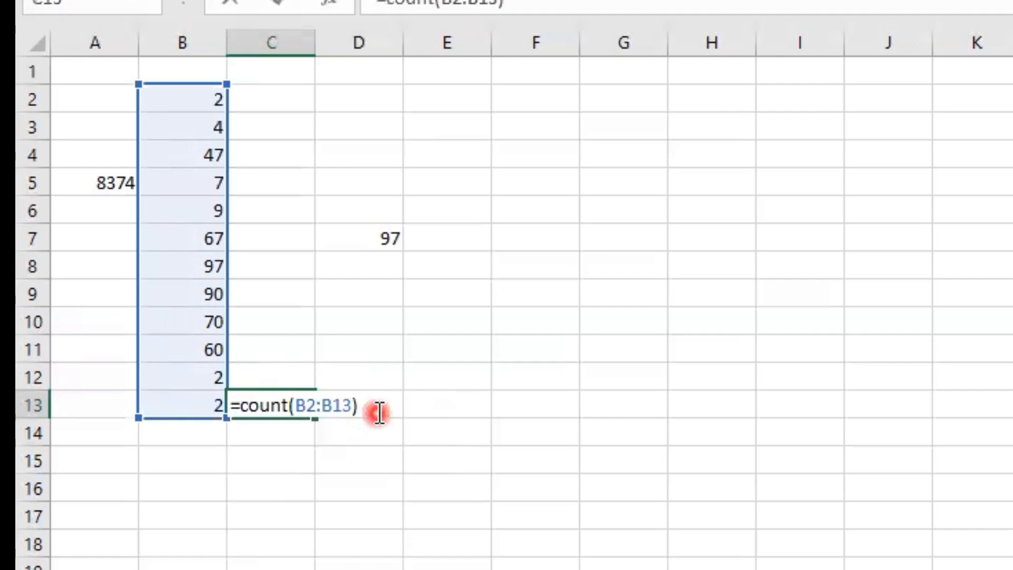
pyautogui.press('Return')
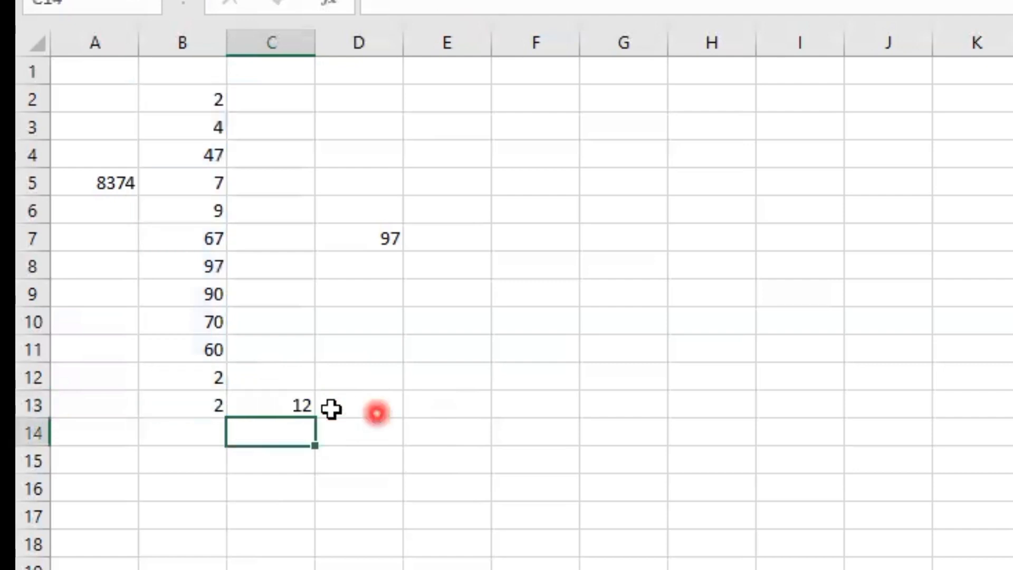